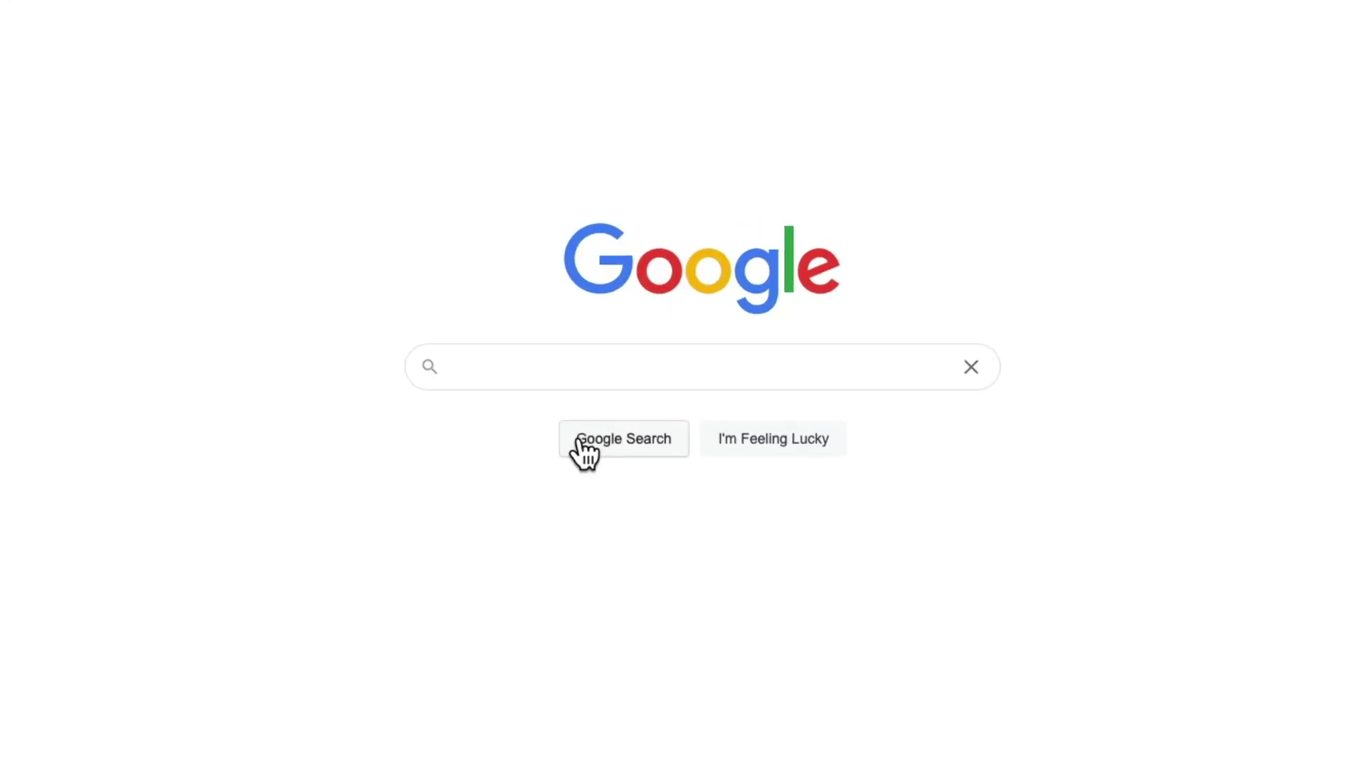
Search Google for 'reaper stash' and open the REAPER Stash site
{"action": "left_click", "coordinate": [583, 365]}
{"action": "type", "text": "reaper stash"}
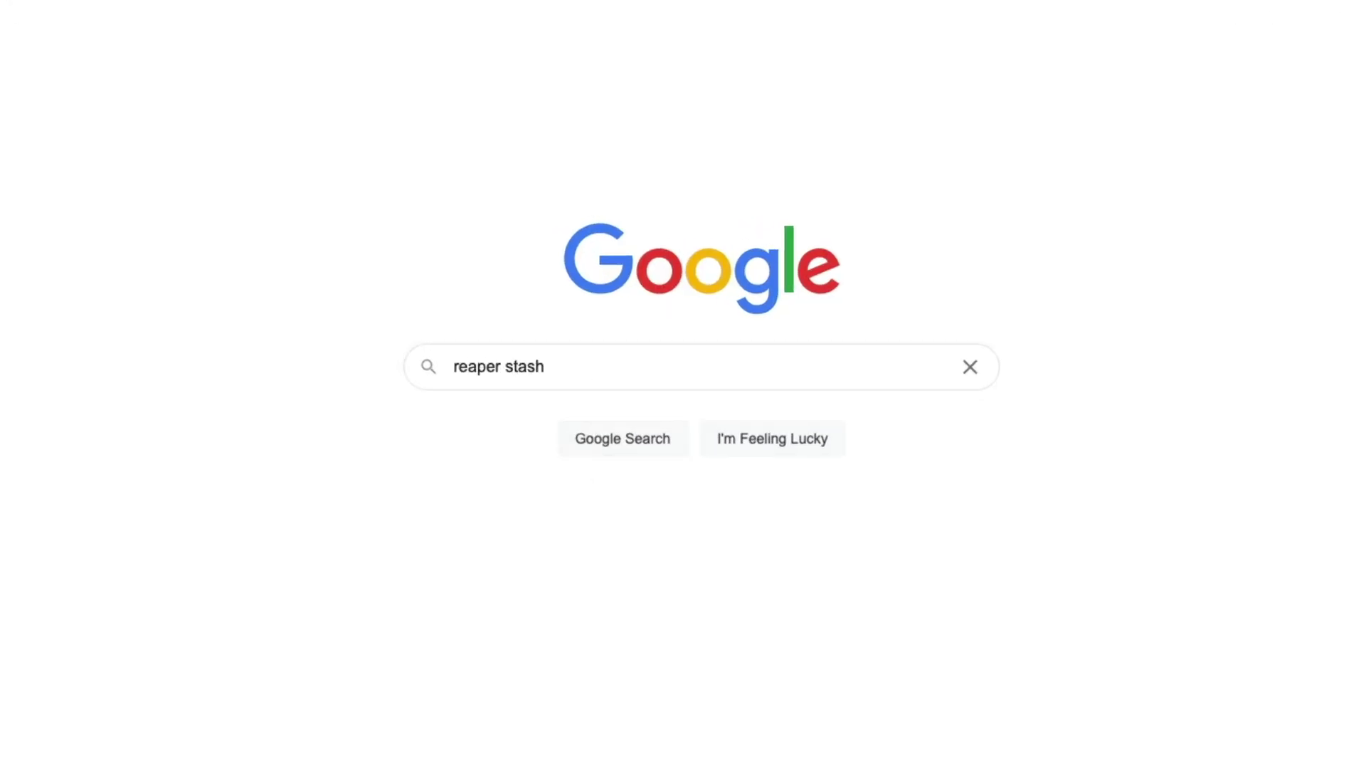
{"action": "key", "text": "Return"}
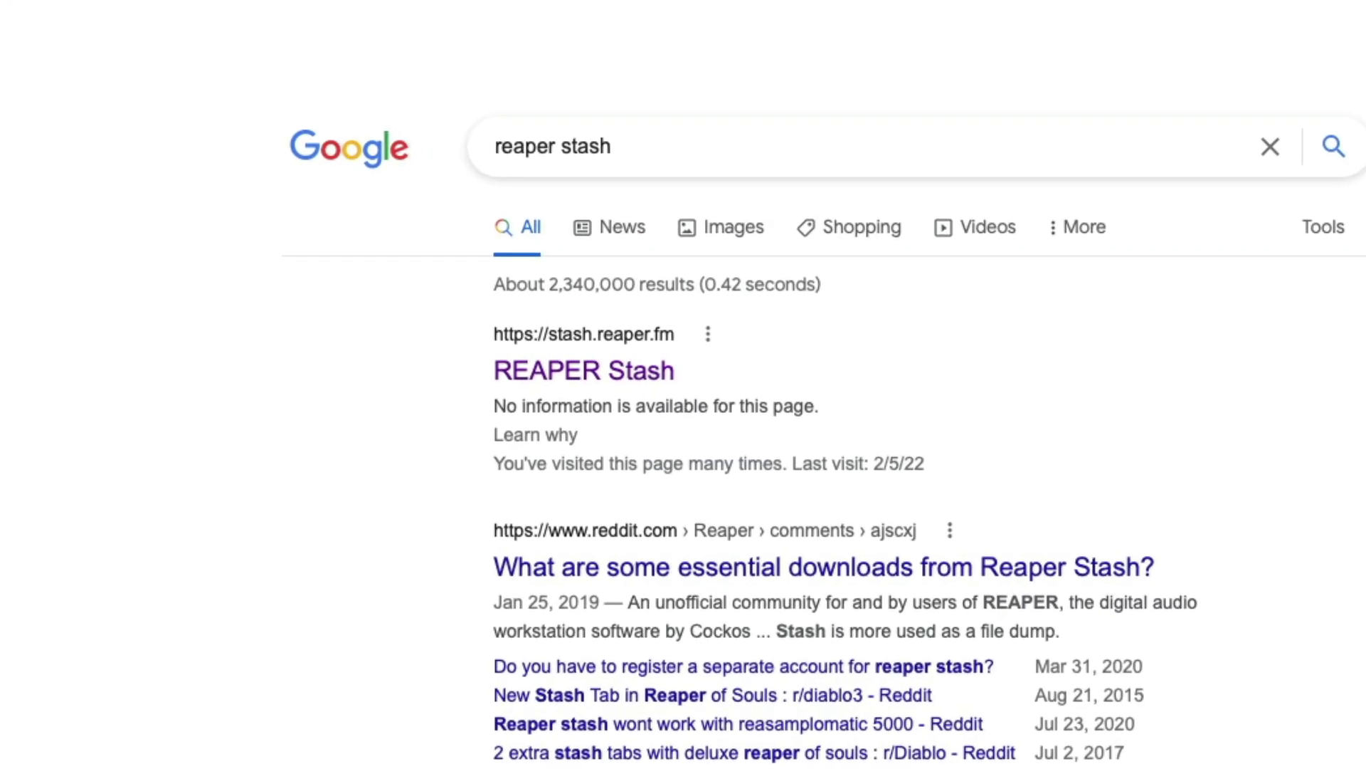
{"action": "left_click", "coordinate": [652, 379]}
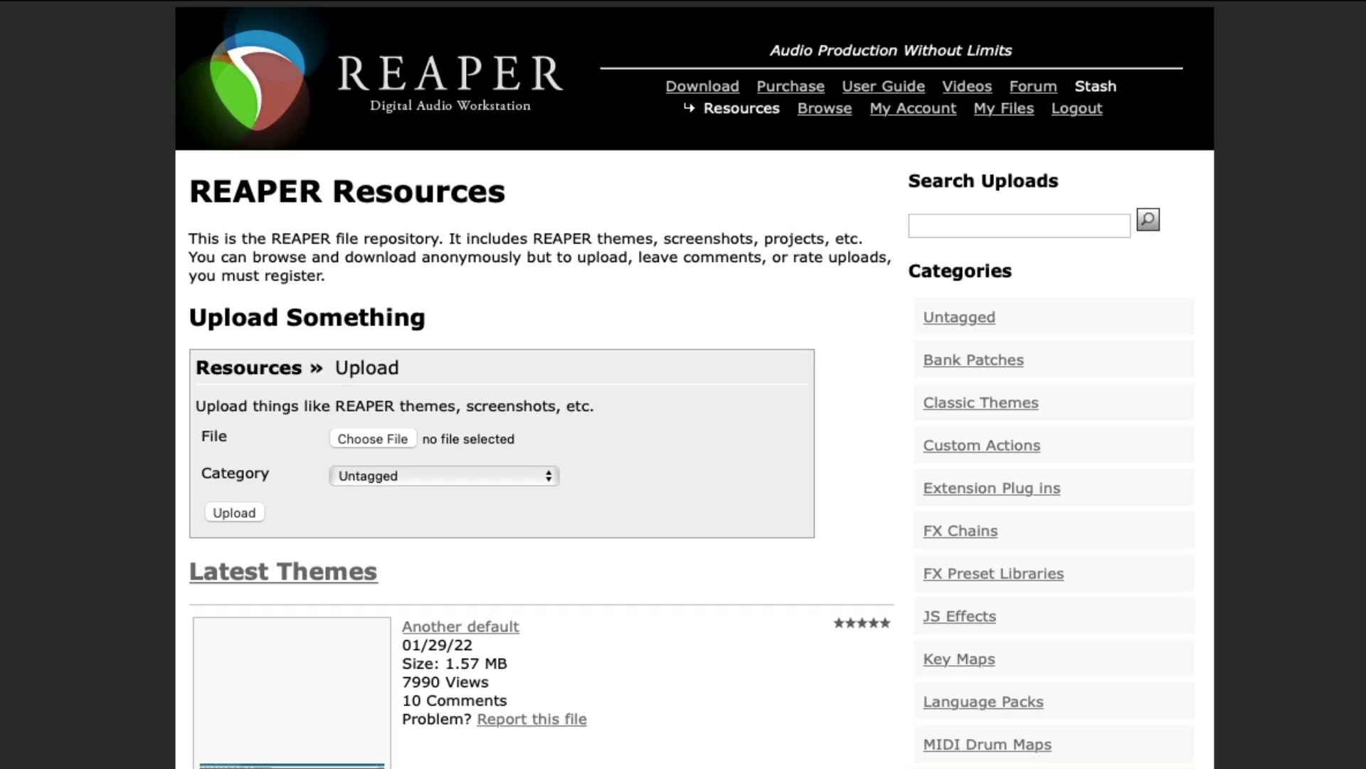
Find VU Meter (ZenoMOD) with a 'vu meter' uploads search and download it
{"action": "left_click", "coordinate": [996, 221]}
{"action": "type", "text": "v"}
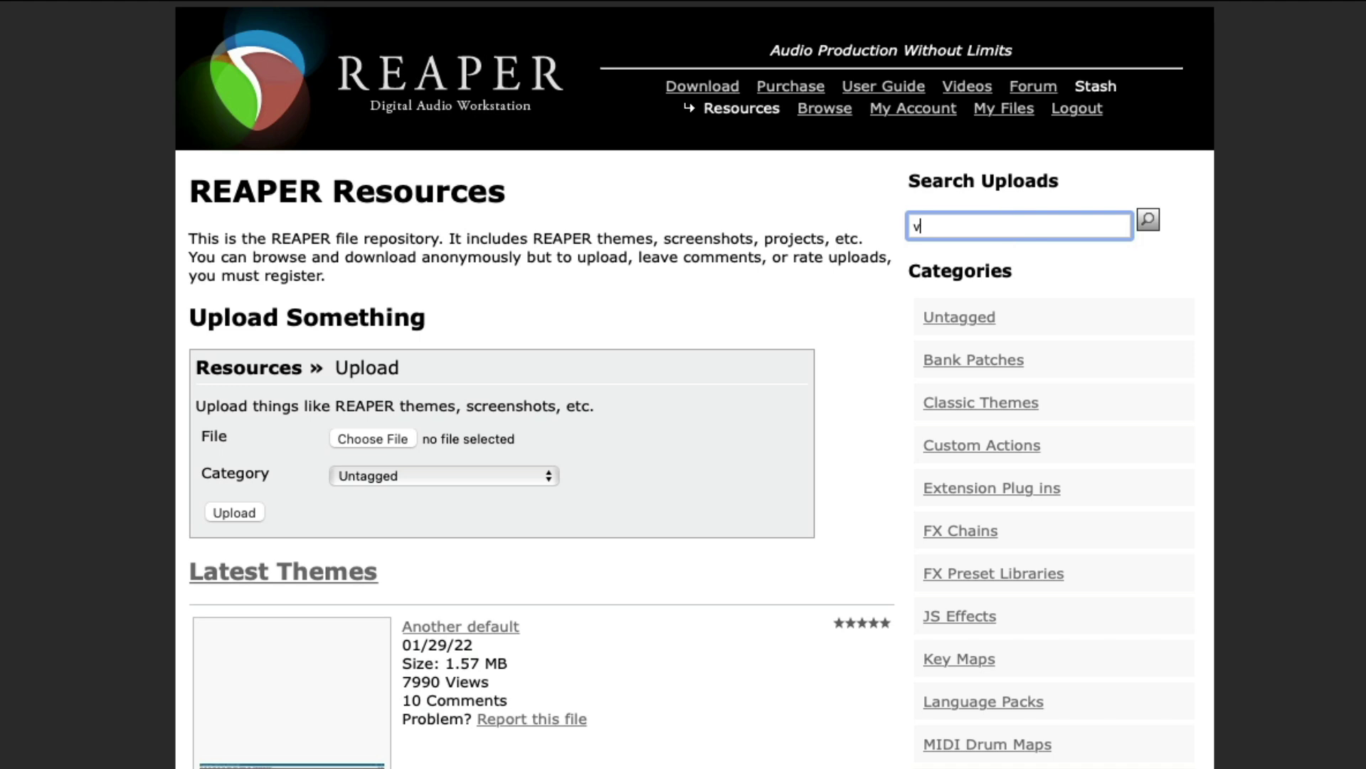
{"action": "type", "text": "u meter"}
{"action": "key", "text": "Return"}
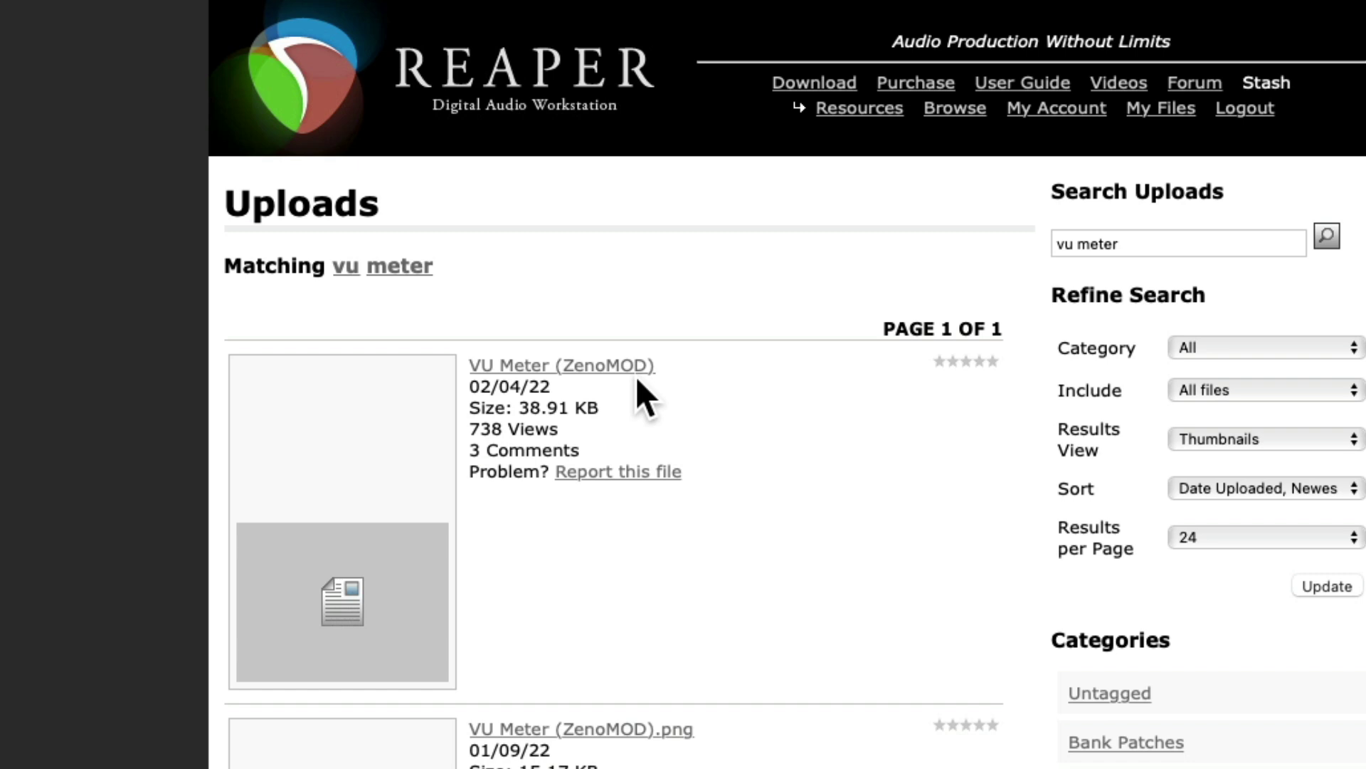
{"action": "left_click", "coordinate": [620, 365]}
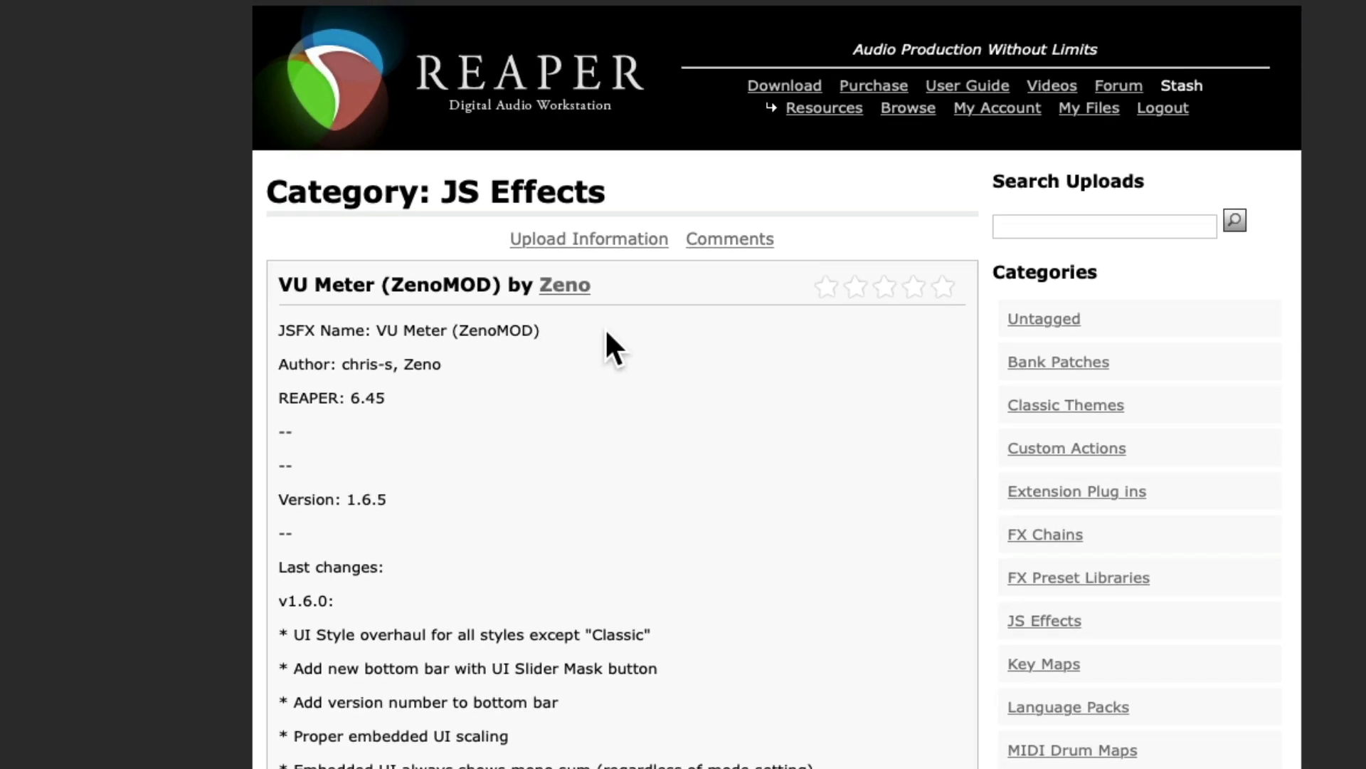
{"action": "scroll", "coordinate": [710, 498], "scroll_direction": "down", "scroll_amount": 5}
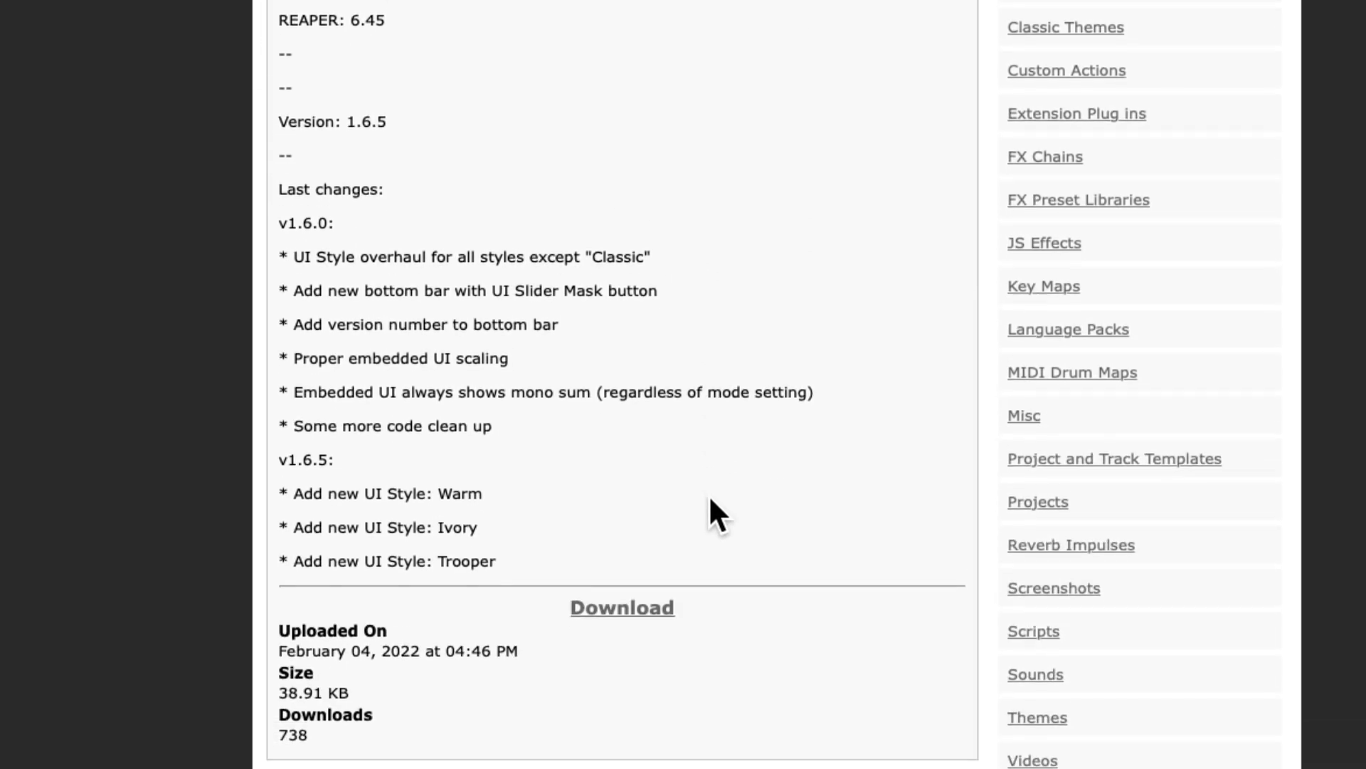
{"action": "left_click", "coordinate": [615, 597]}
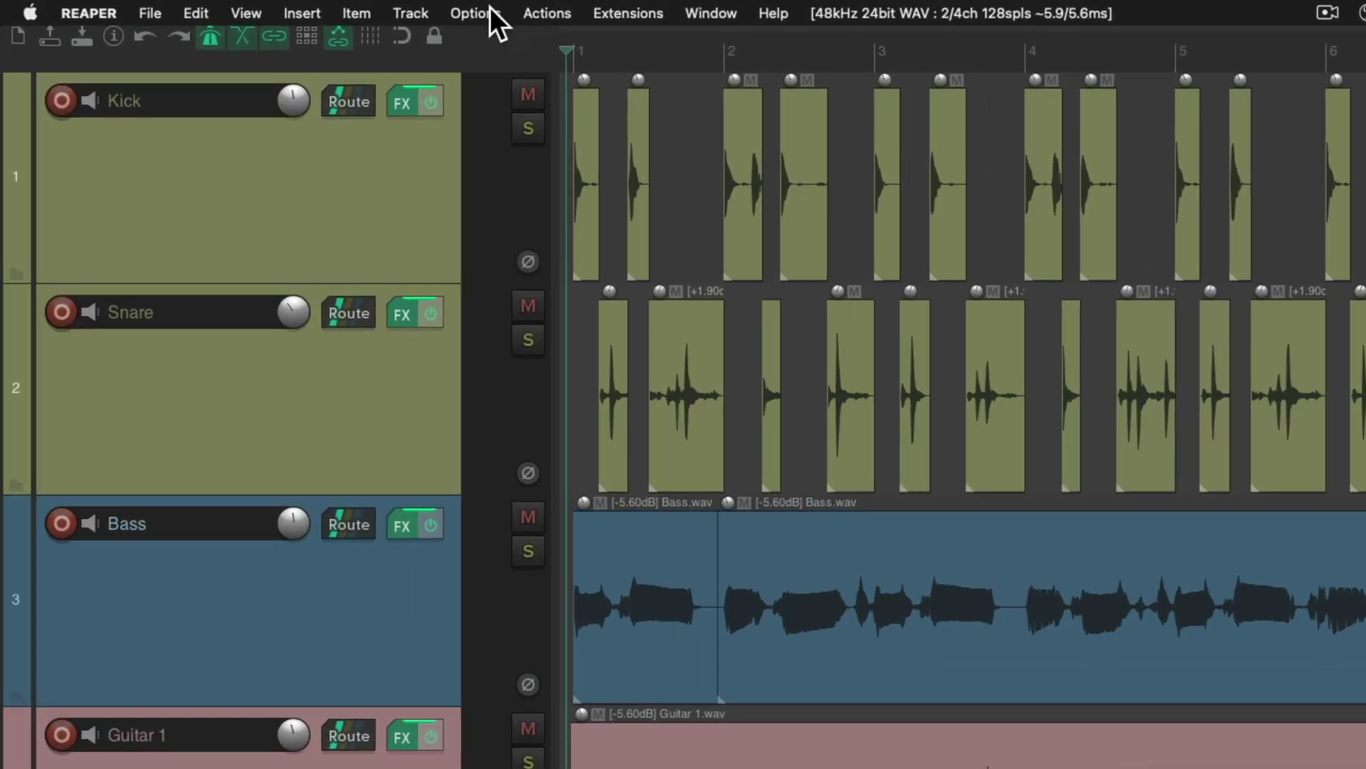
Reveal REAPER's resource path in Finder from the Options menu
{"action": "left_click", "coordinate": [490, 8]}
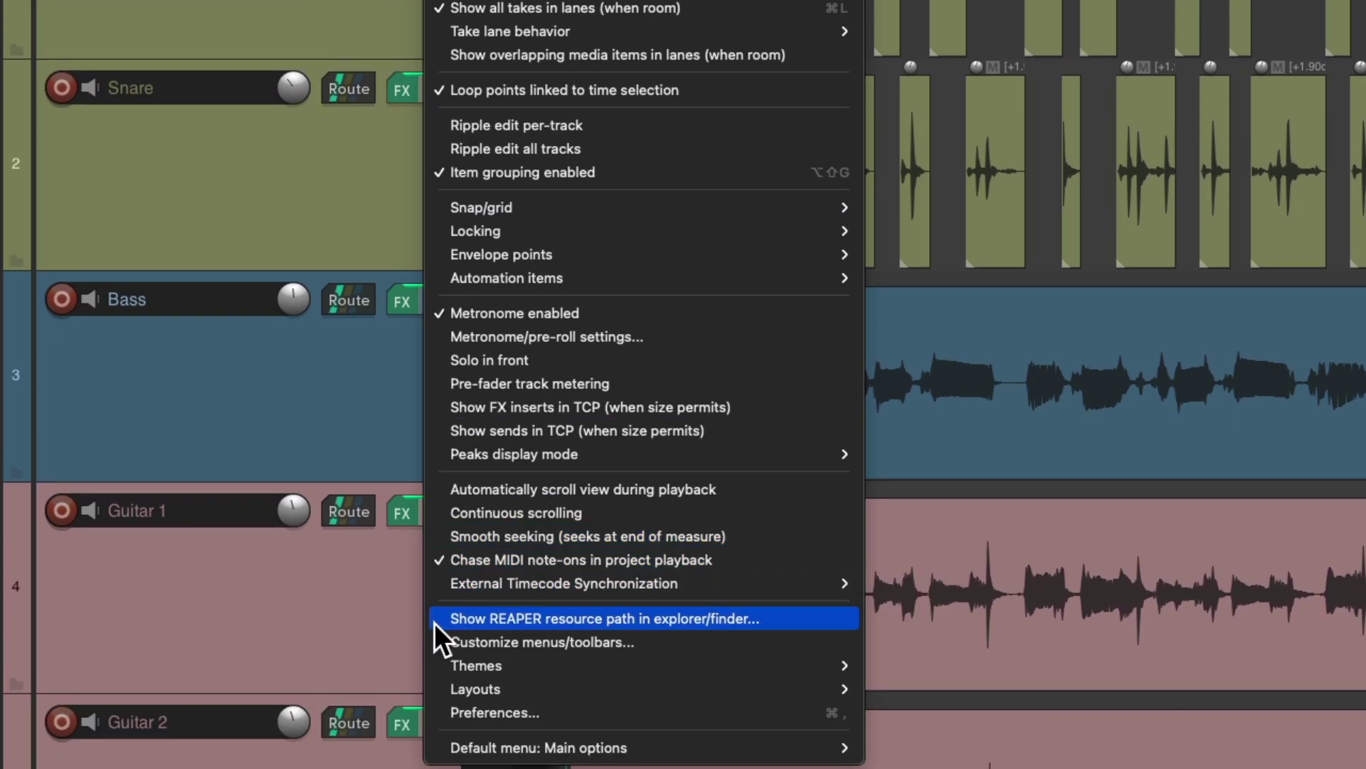
{"action": "left_click", "coordinate": [434, 622]}
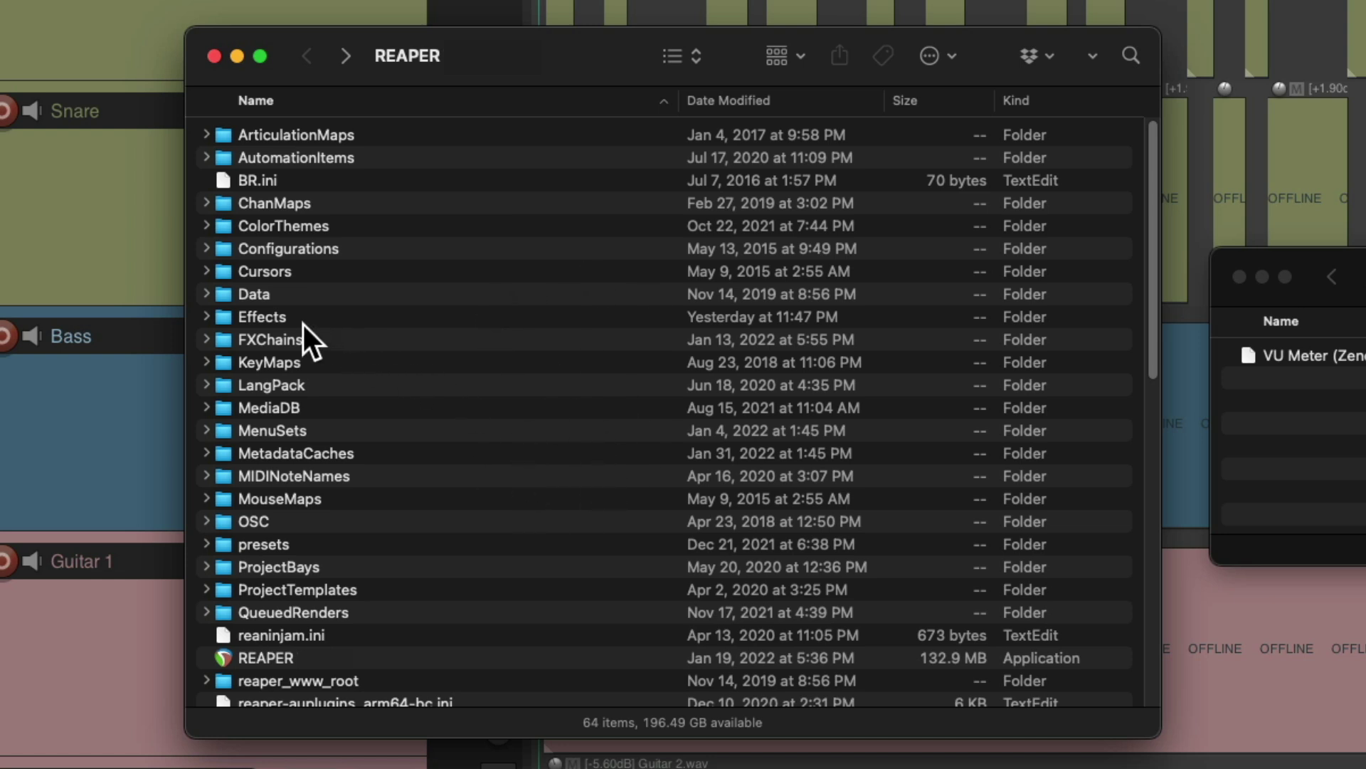
Move the downloaded VU Meter (ZenoMOD) into Effects' meters folder, replacing the older copy
{"action": "left_click", "coordinate": [284, 319]}
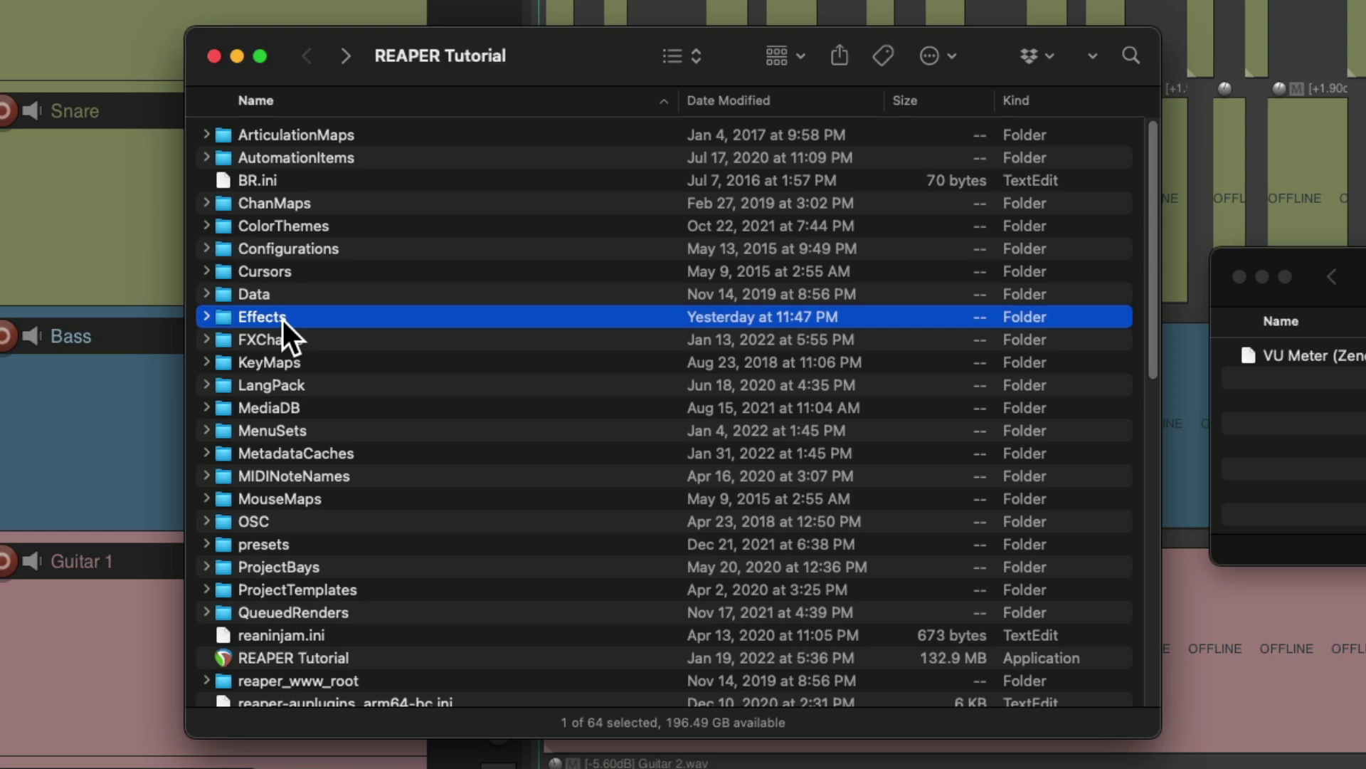
{"action": "double_click", "coordinate": [284, 318]}
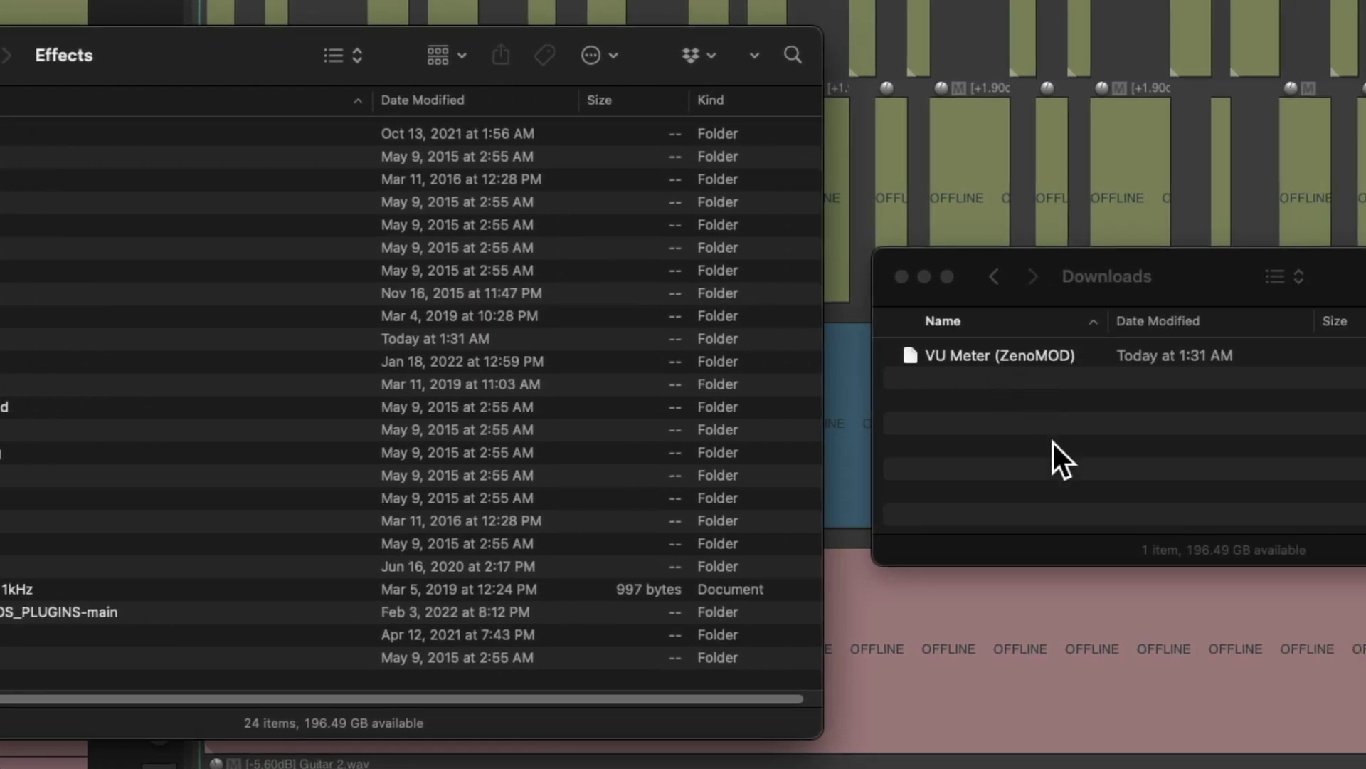
{"action": "left_click", "coordinate": [1054, 443]}
{"action": "left_click_drag", "start_coordinate": [952, 357], "coordinate": [258, 341]}
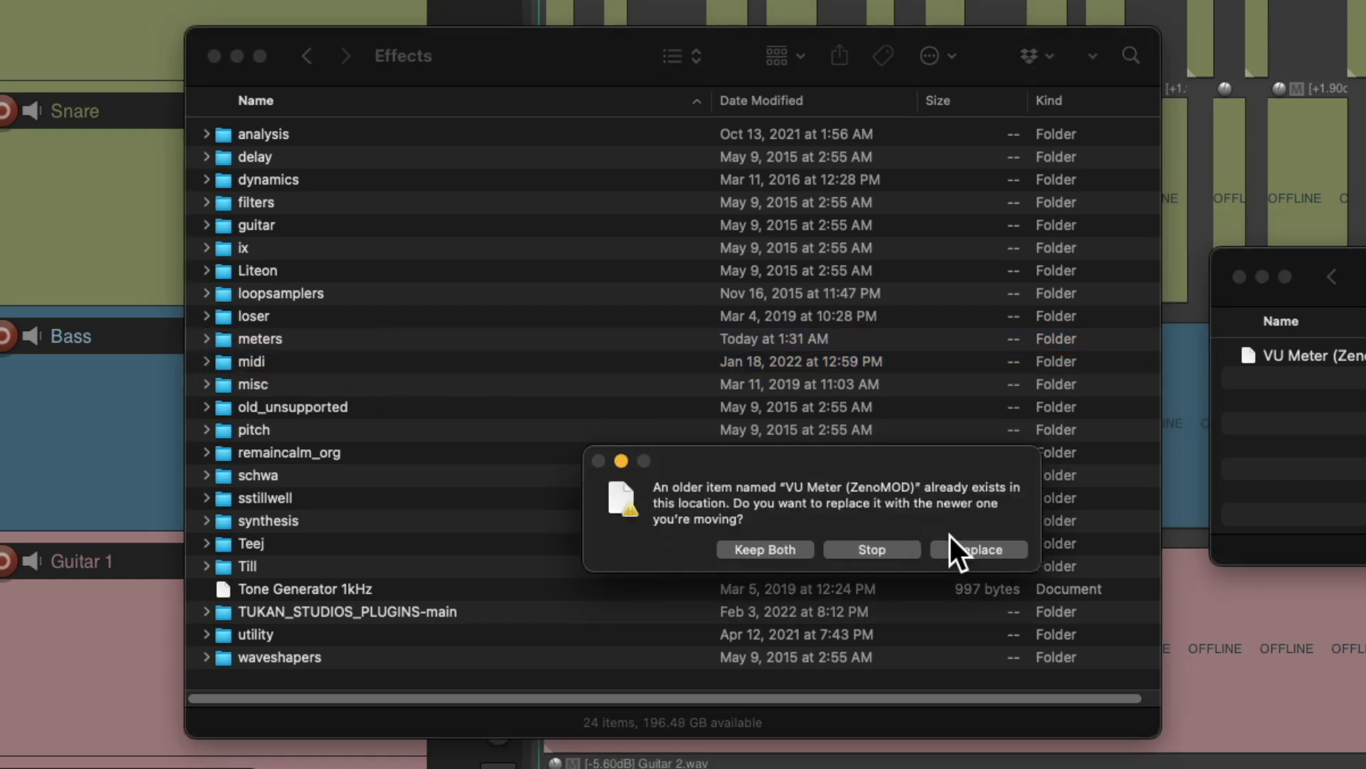
{"action": "left_click", "coordinate": [978, 549]}
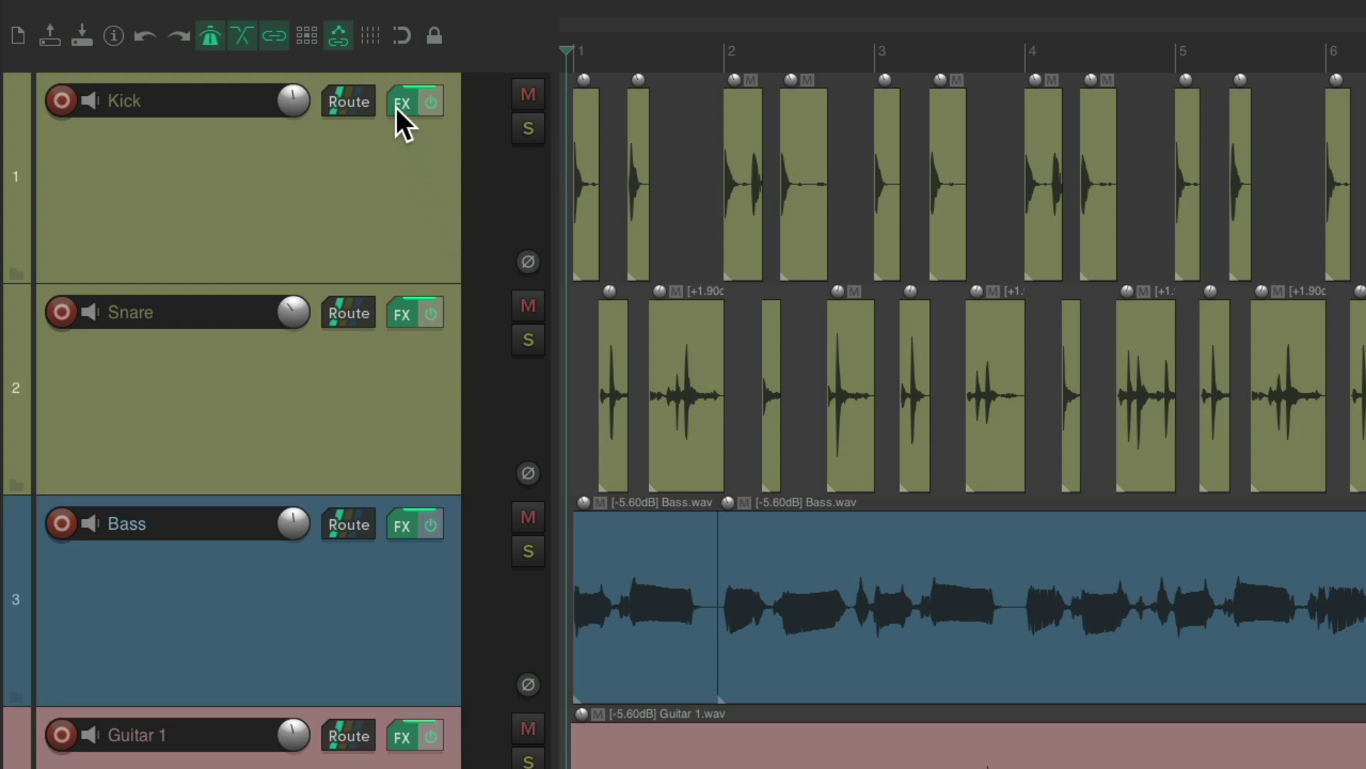
Open Add FX for the Kick track, scan for new plugins and filter by 'vu'
{"action": "left_click", "coordinate": [400, 104]}
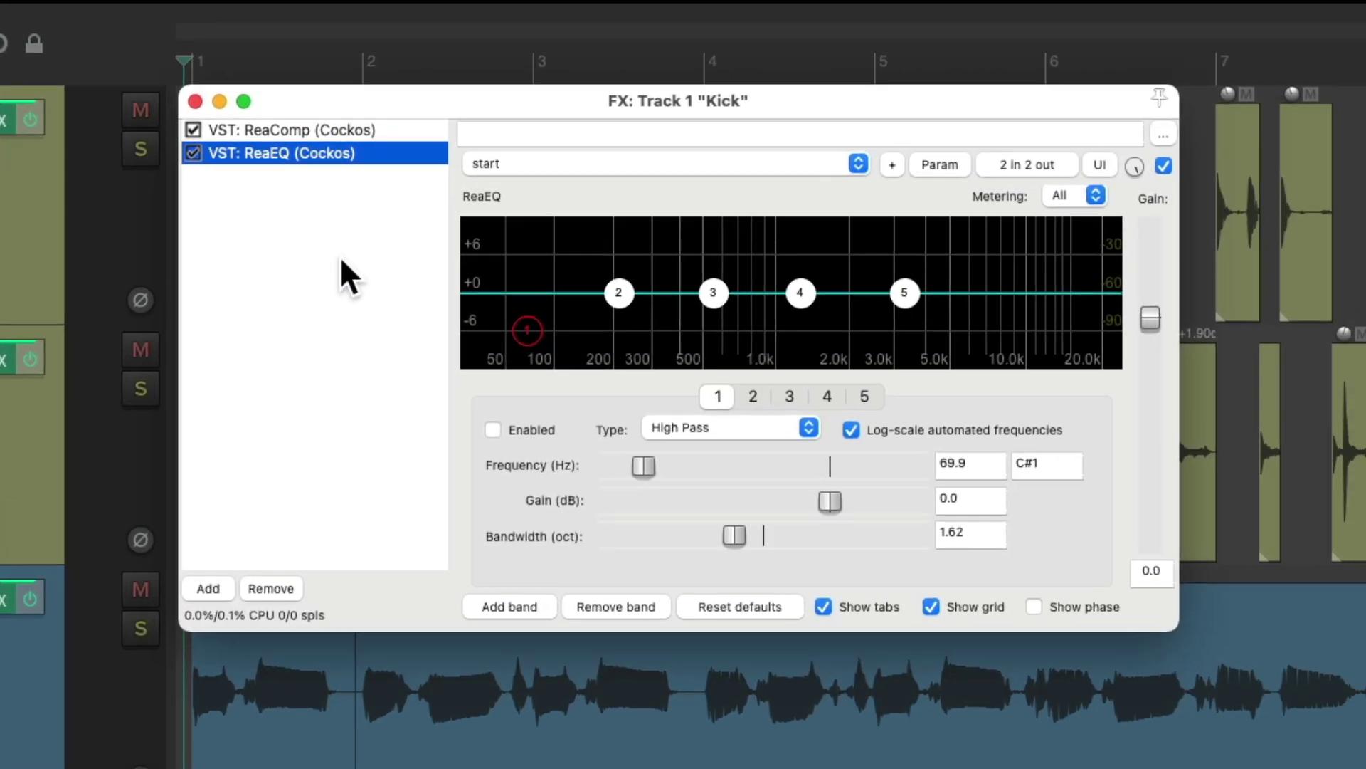
{"action": "double_click", "coordinate": [341, 260]}
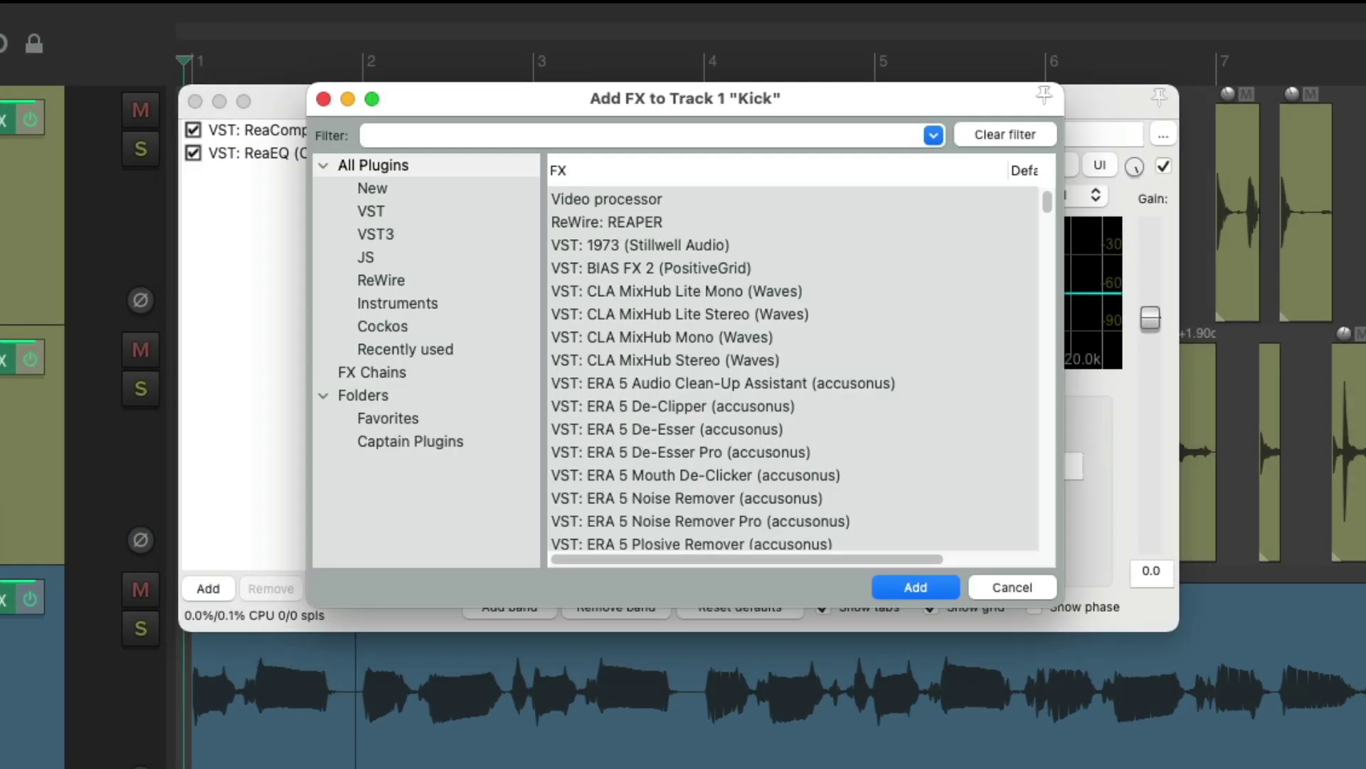
{"action": "right_click", "coordinate": [656, 590]}
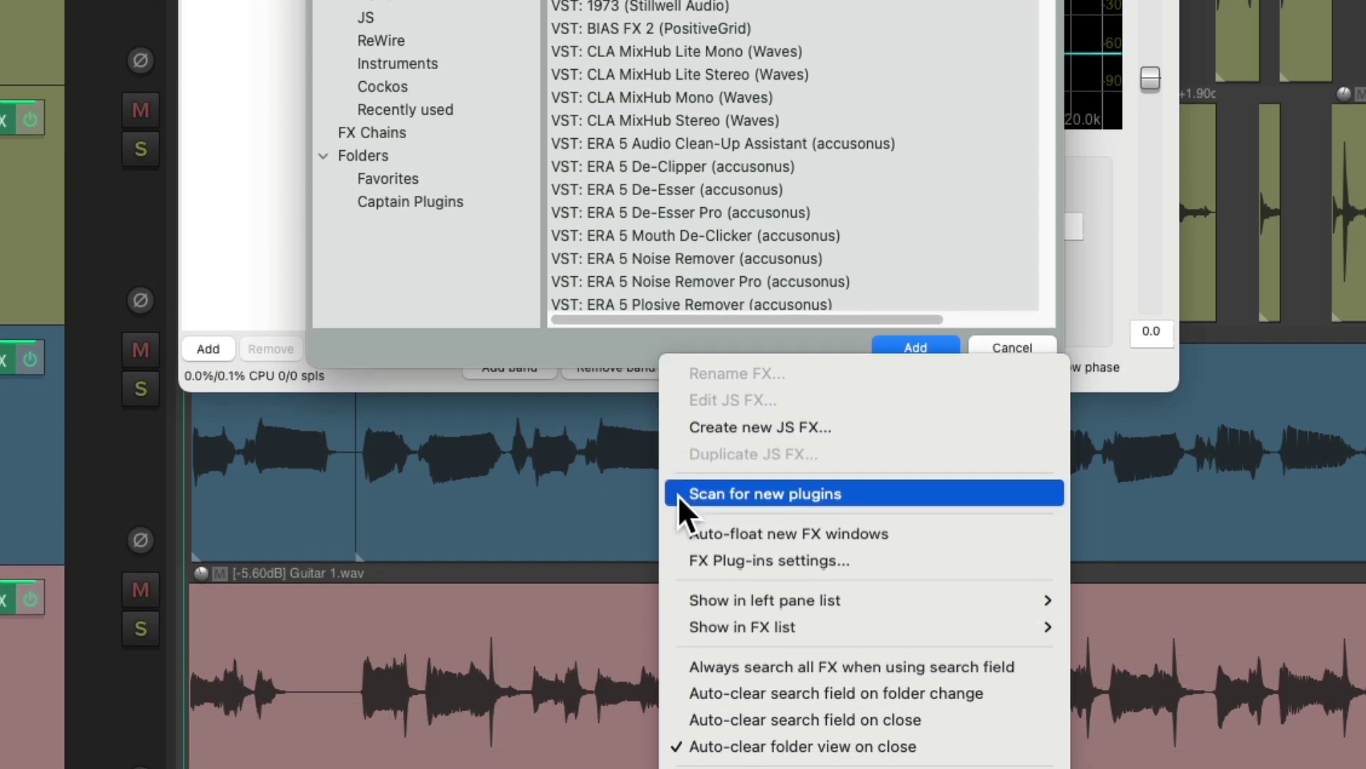
{"action": "left_click", "coordinate": [678, 494]}
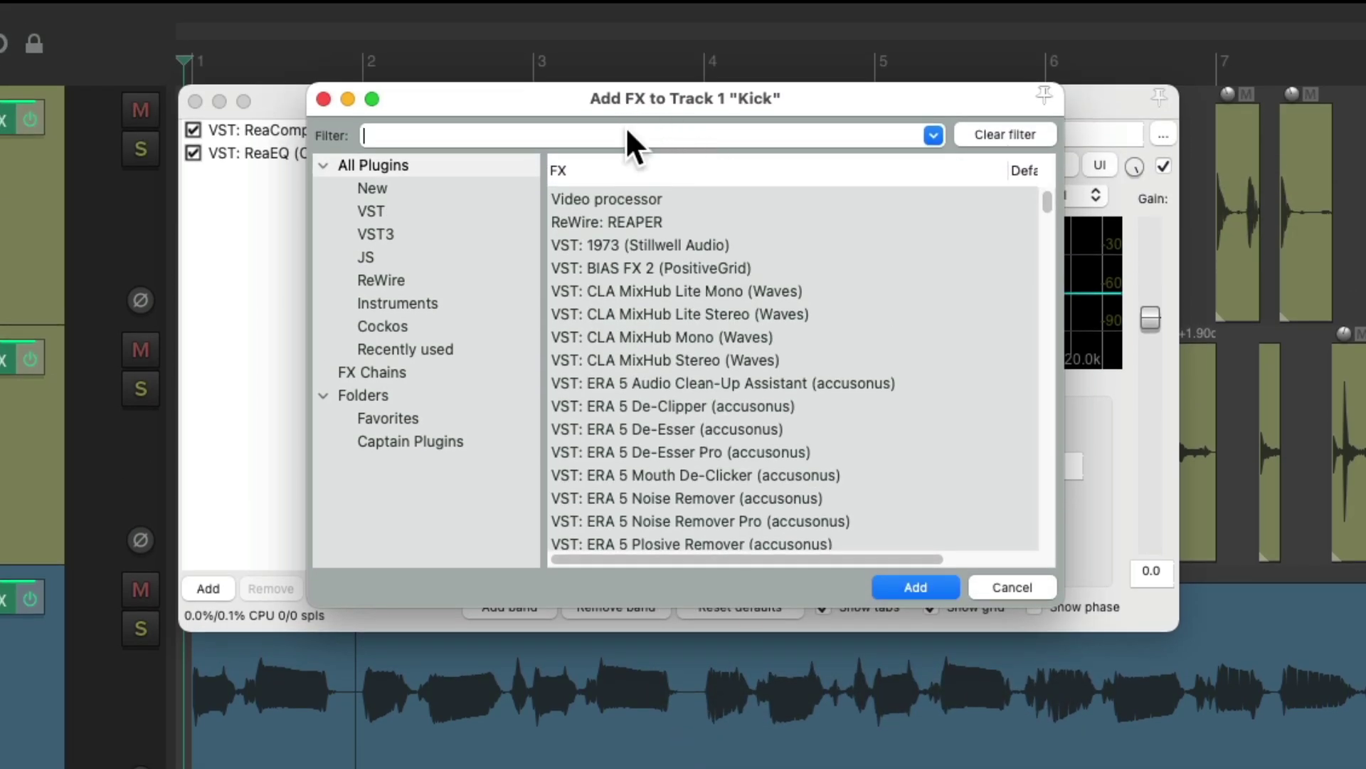
{"action": "type", "text": "vu"}
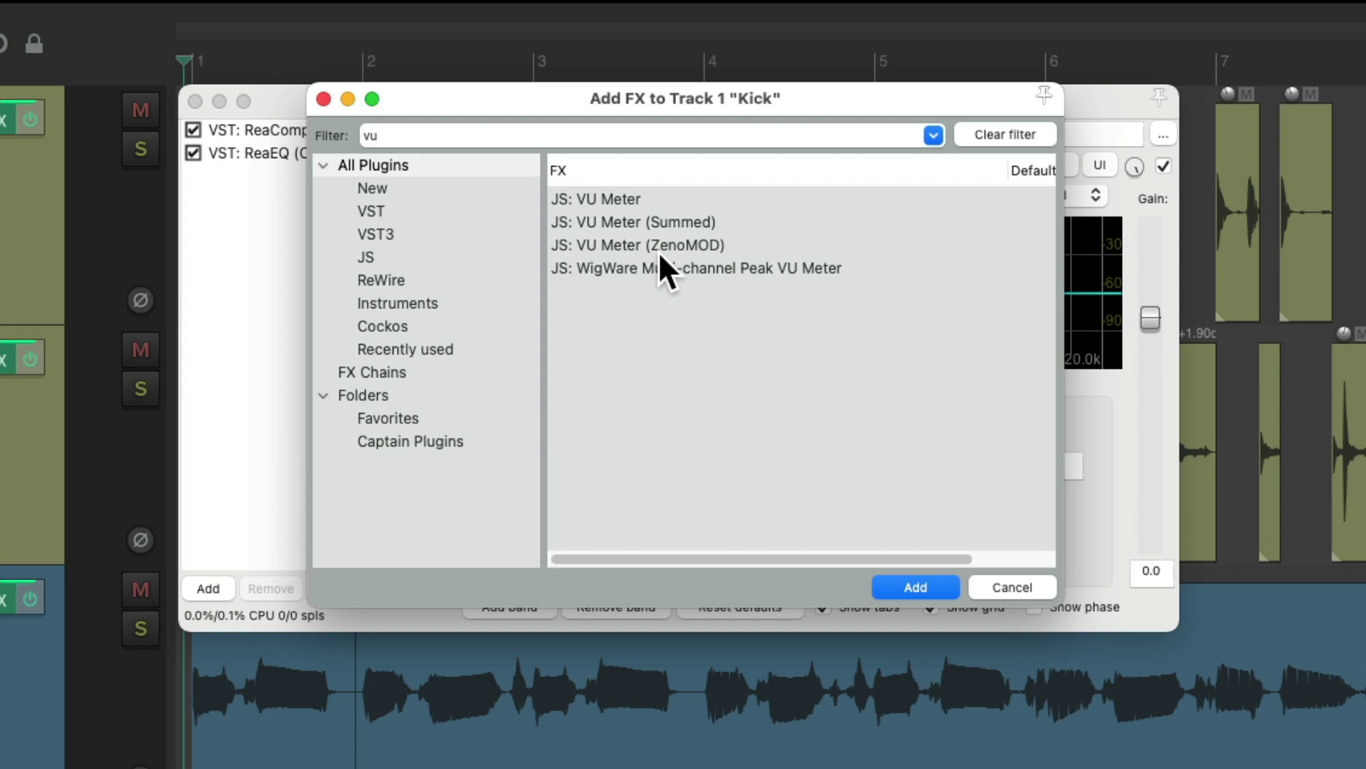
{"action": "left_click", "coordinate": [723, 246]}
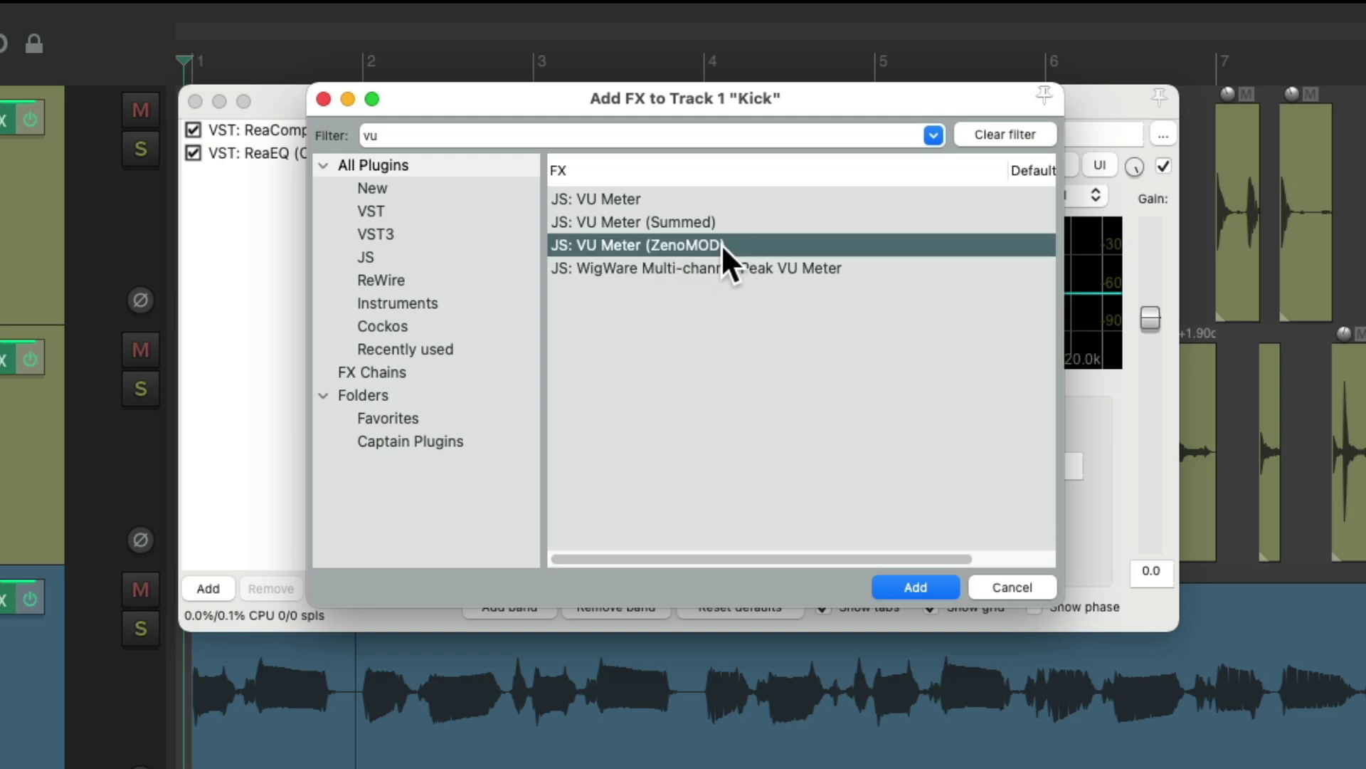
Add VU Meter (ZenoMOD) to Kick's chain, move it to the top and show its sliders
{"action": "double_click", "coordinate": [685, 245]}
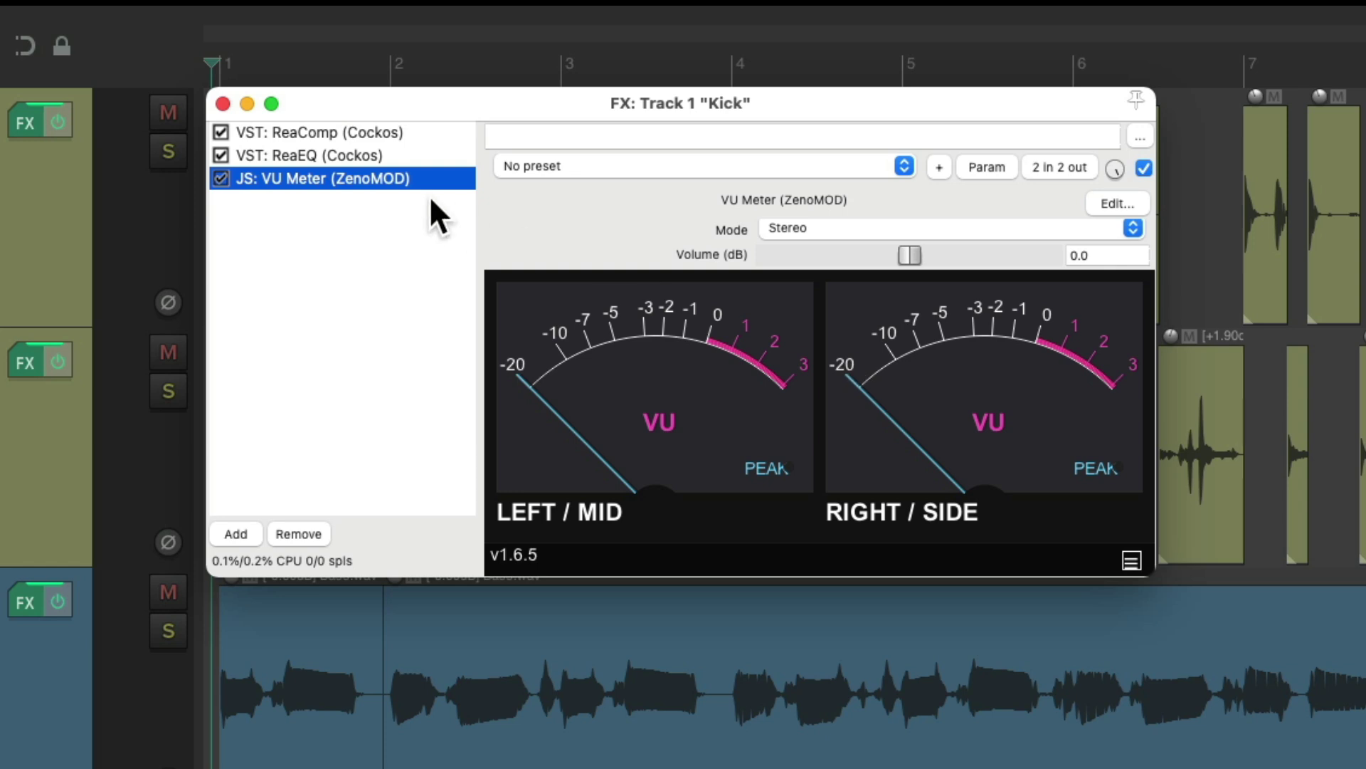
{"action": "mouse_move", "coordinate": [345, 178]}
{"action": "left_mouse_down"}
{"action": "mouse_move", "coordinate": [341, 128]}
{"action": "mouse_move", "coordinate": [349, 203]}
{"action": "left_mouse_up"}
{"action": "left_click", "coordinate": [1131, 562]}
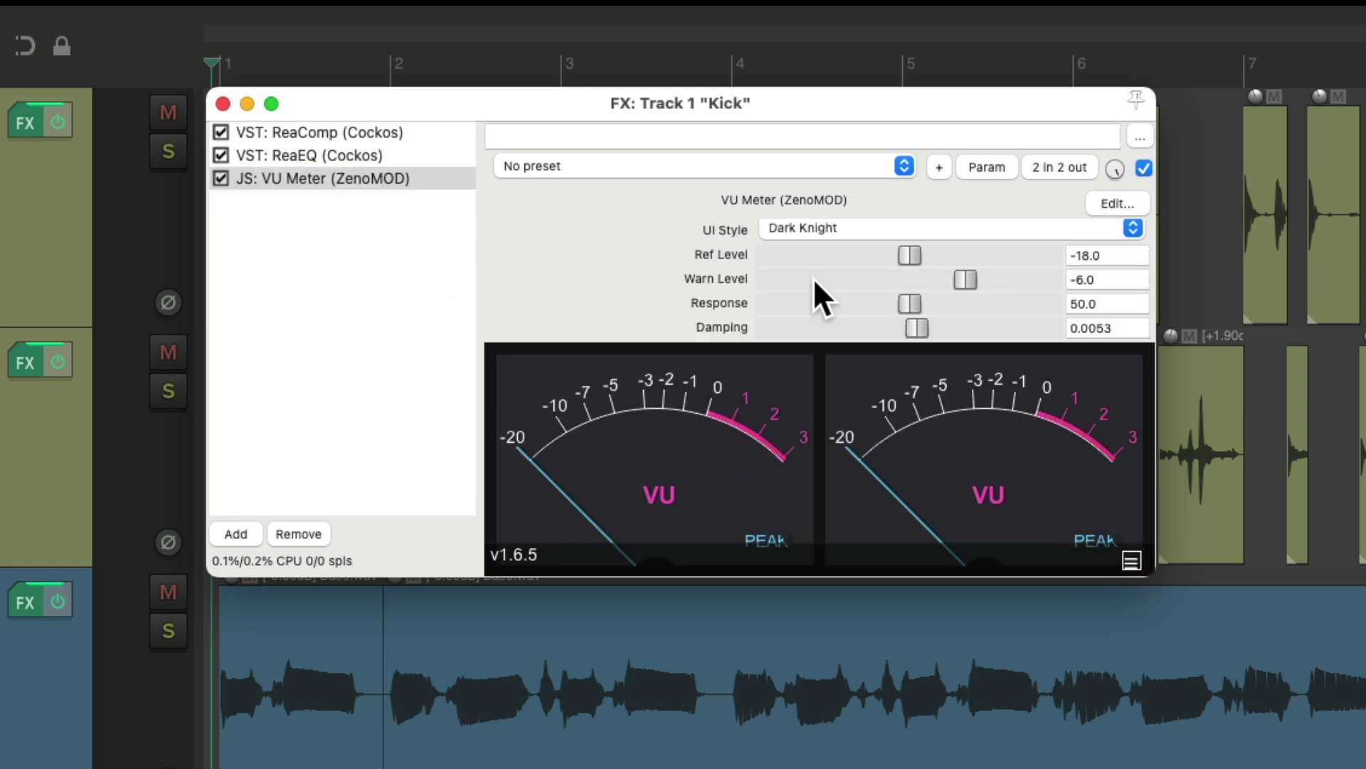
Preview the Classic, Dark Knight, Purple, Mint, Pastel and Warm meter UI styles
{"action": "left_click", "coordinate": [864, 229]}
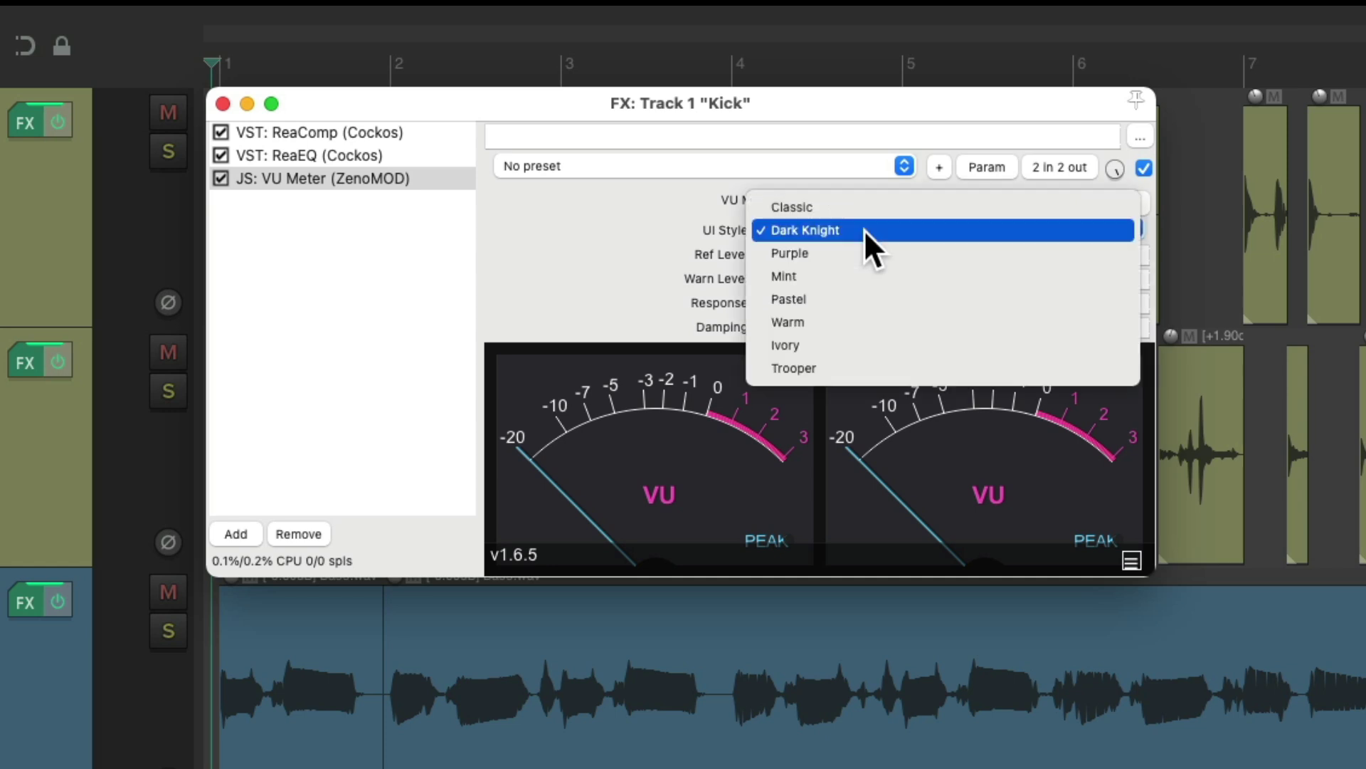
{"action": "left_click", "coordinate": [864, 208]}
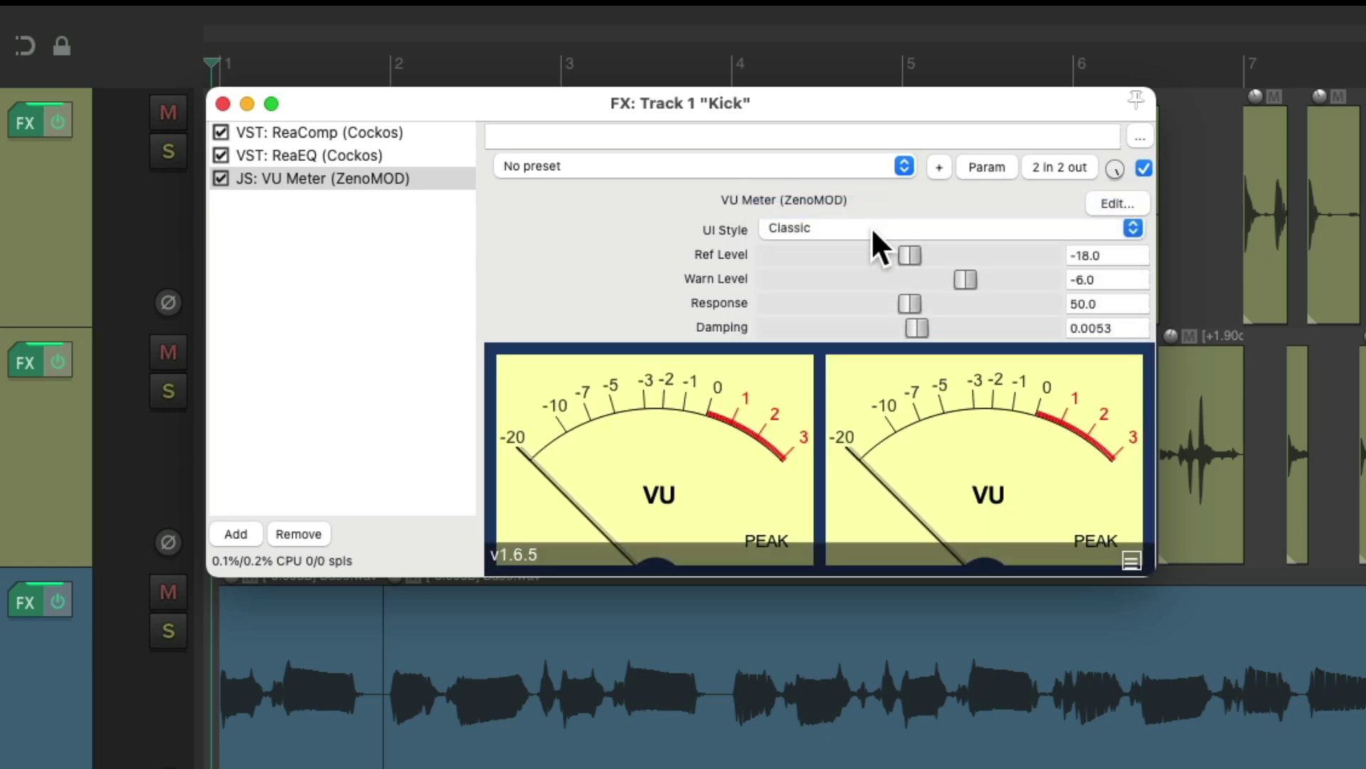
{"action": "left_click", "coordinate": [871, 228]}
{"action": "left_click", "coordinate": [873, 249]}
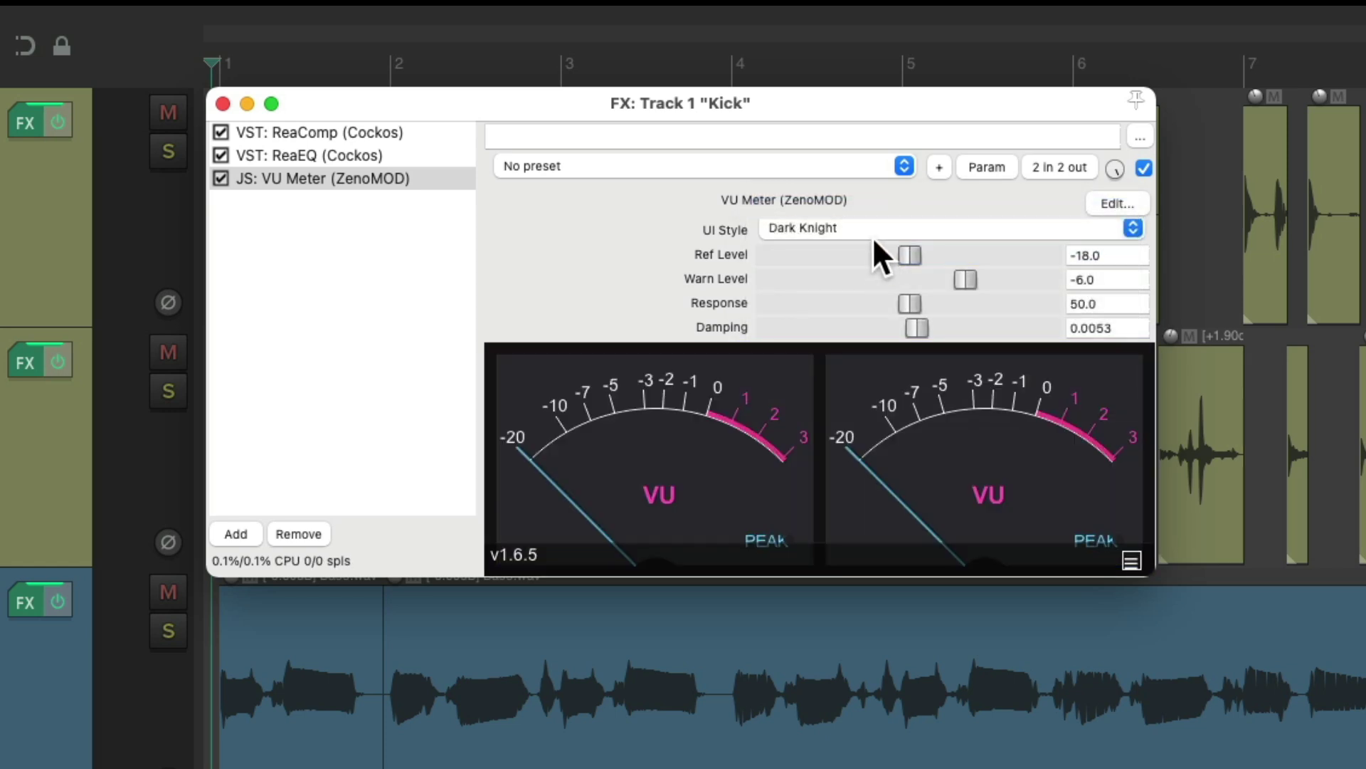
{"action": "left_click", "coordinate": [869, 227]}
{"action": "left_click", "coordinate": [862, 252]}
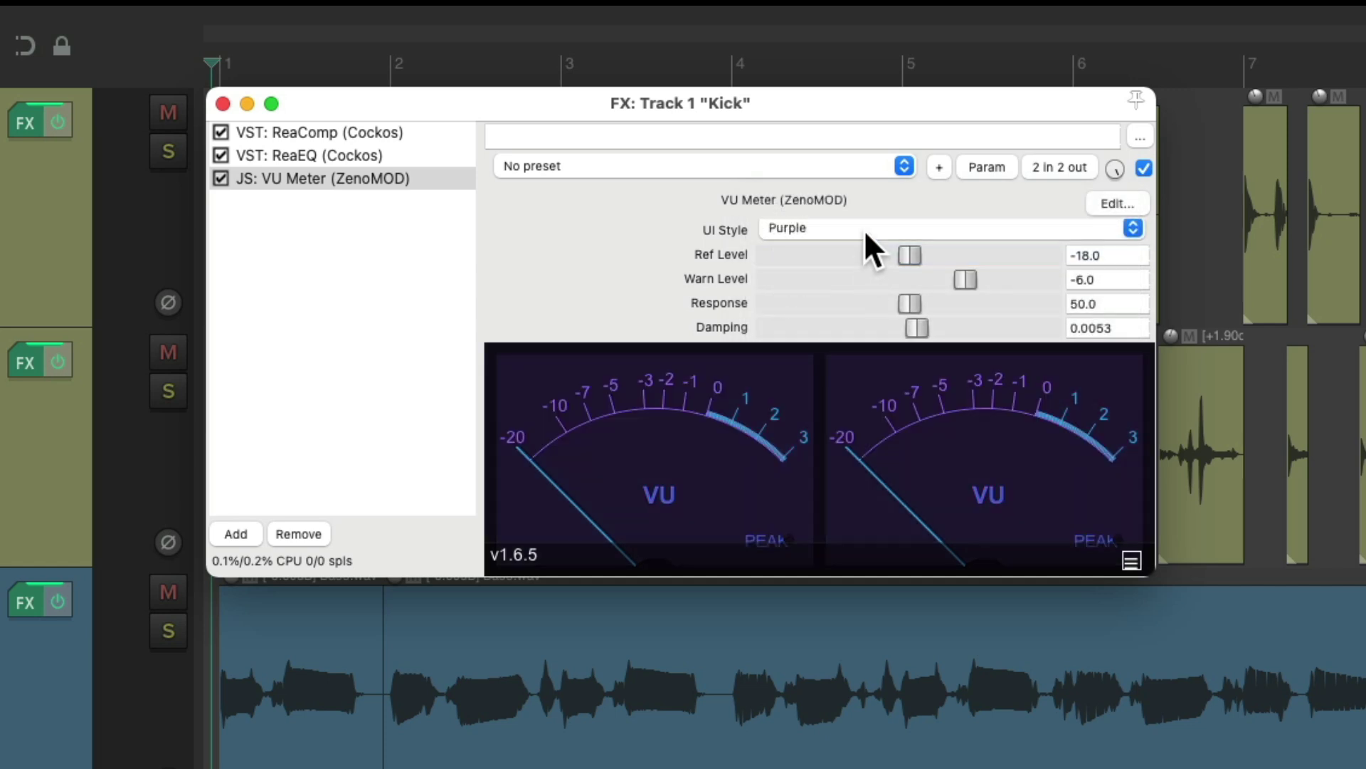
{"action": "left_click", "coordinate": [864, 229]}
{"action": "left_click", "coordinate": [864, 249]}
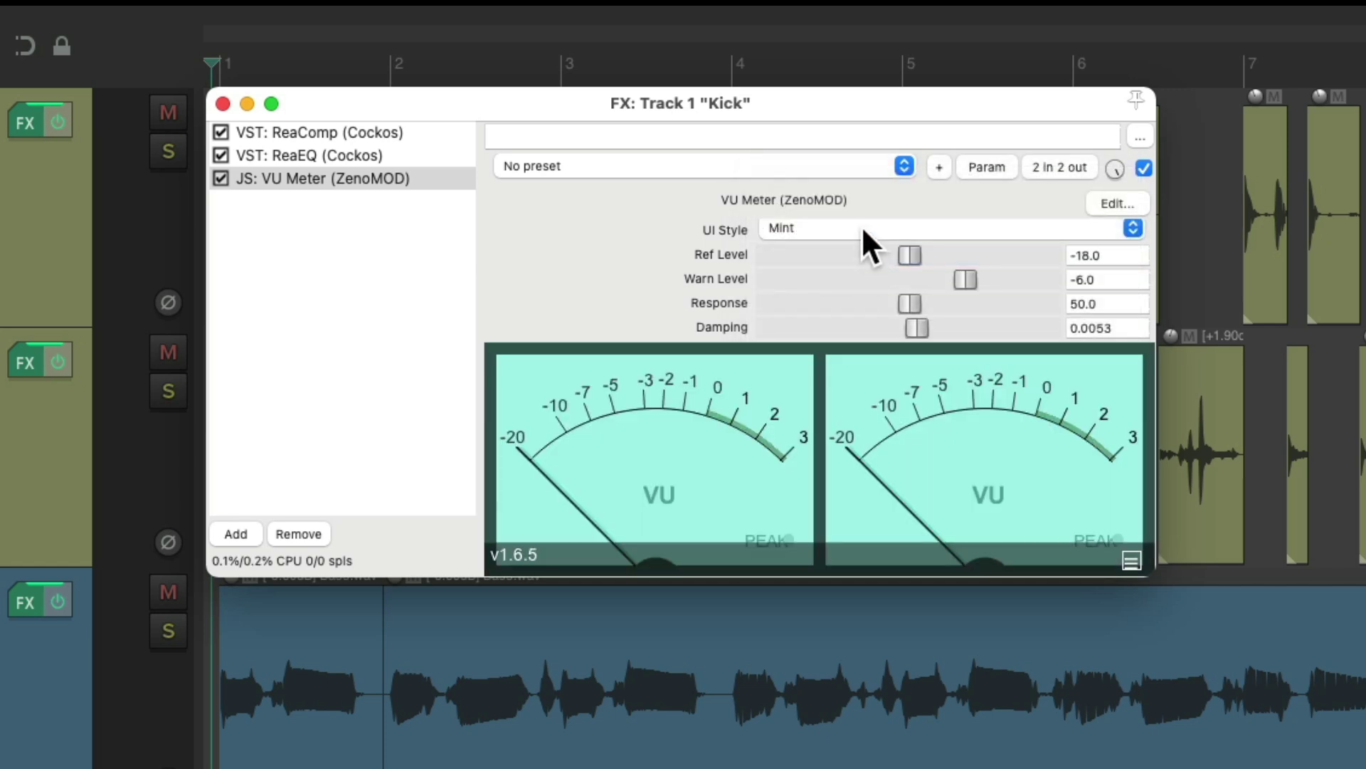
{"action": "left_click", "coordinate": [861, 225]}
{"action": "left_click", "coordinate": [861, 247]}
{"action": "left_click", "coordinate": [860, 228]}
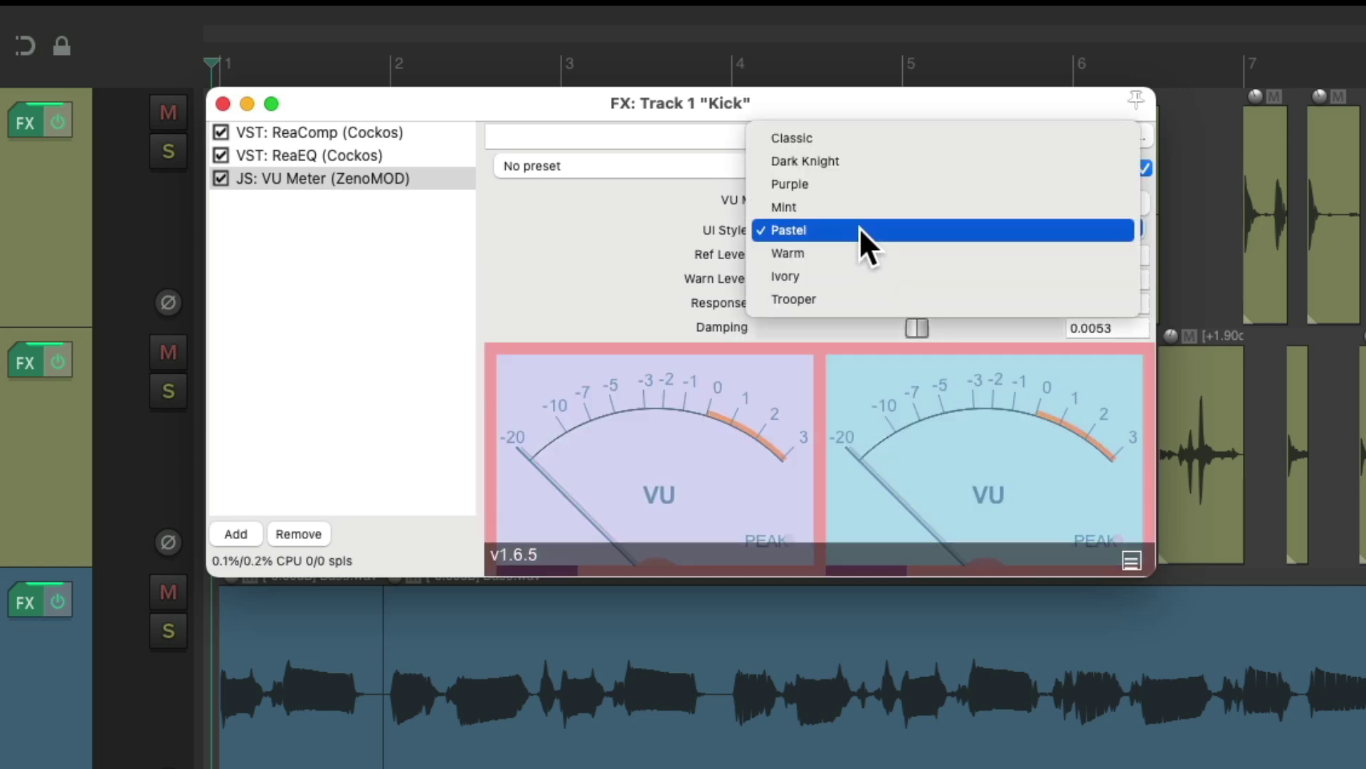
{"action": "left_click", "coordinate": [859, 243]}
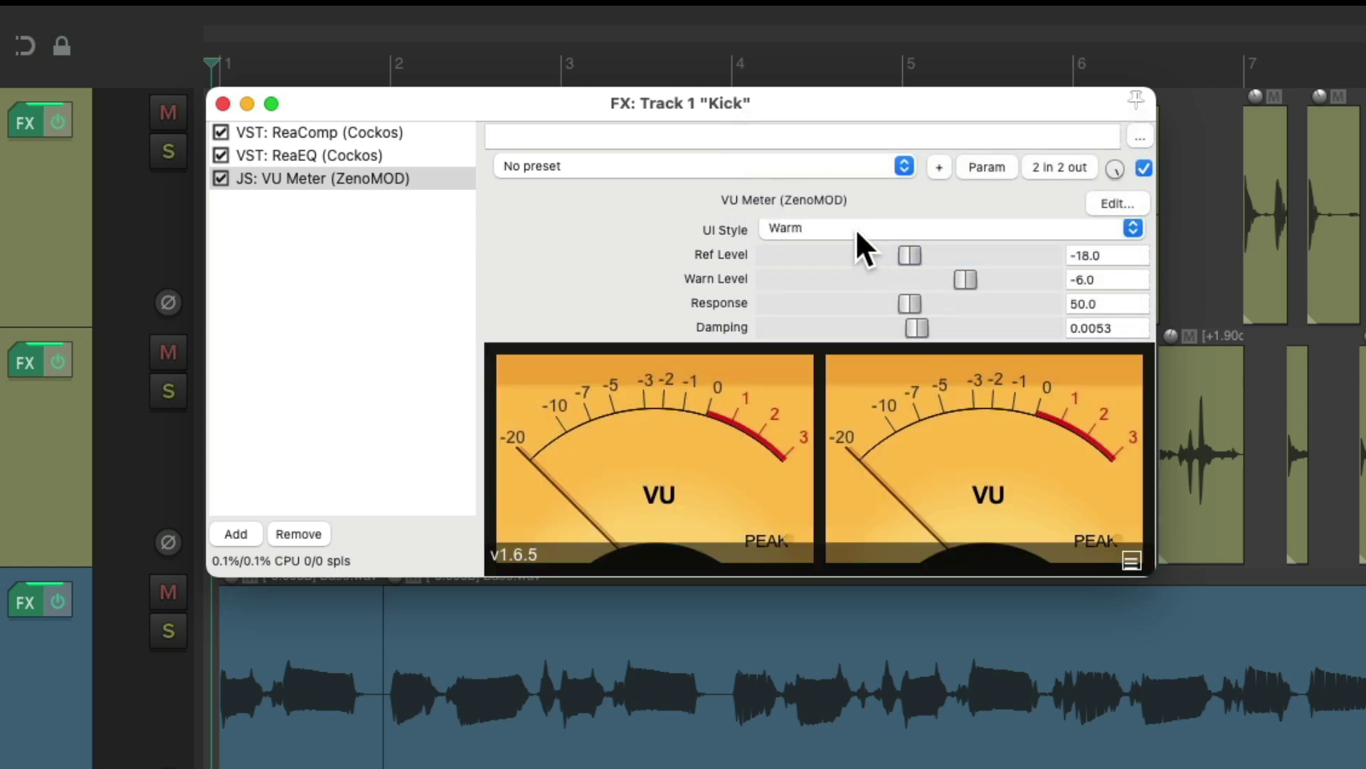
Try the Ivory and Trooper styles, then settle on the Warm UI style
{"action": "left_click", "coordinate": [855, 227]}
{"action": "left_click", "coordinate": [856, 255]}
{"action": "left_click", "coordinate": [853, 226]}
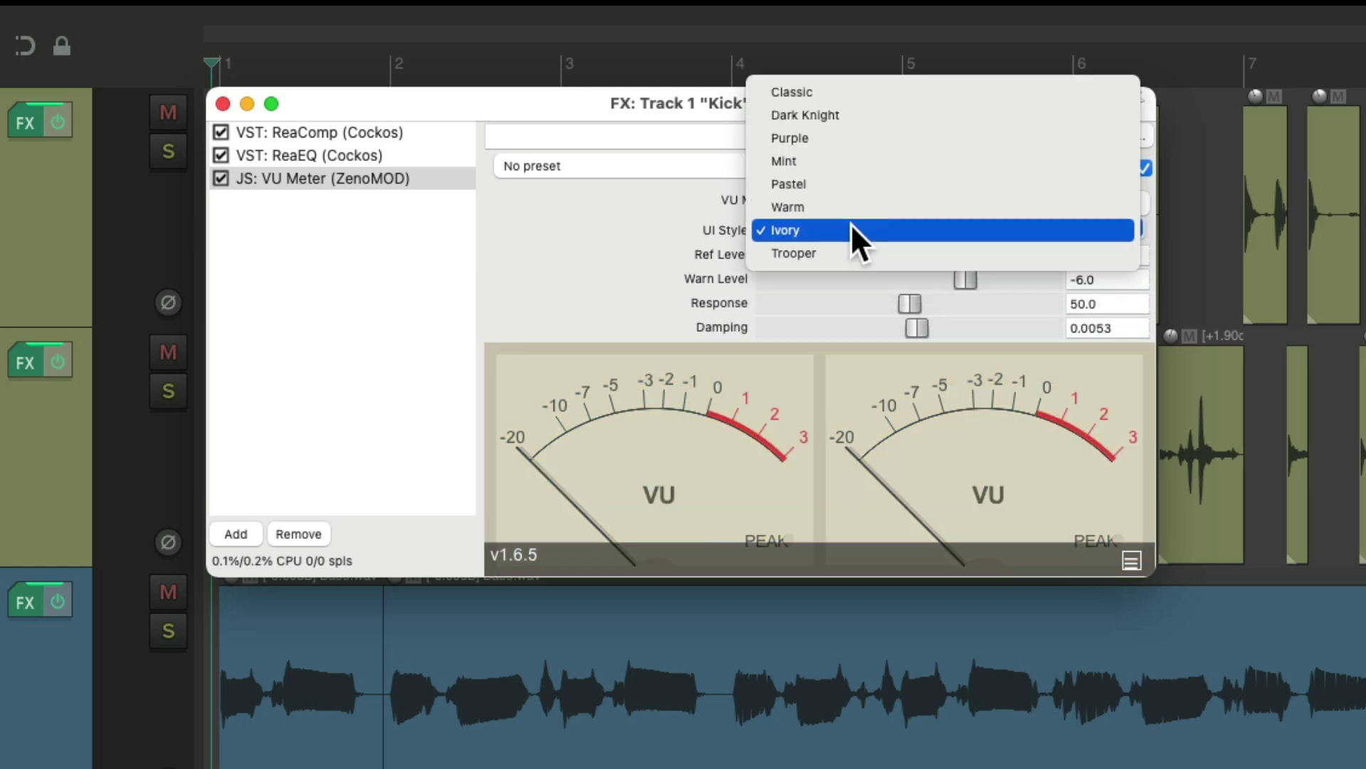
{"action": "left_click", "coordinate": [852, 252]}
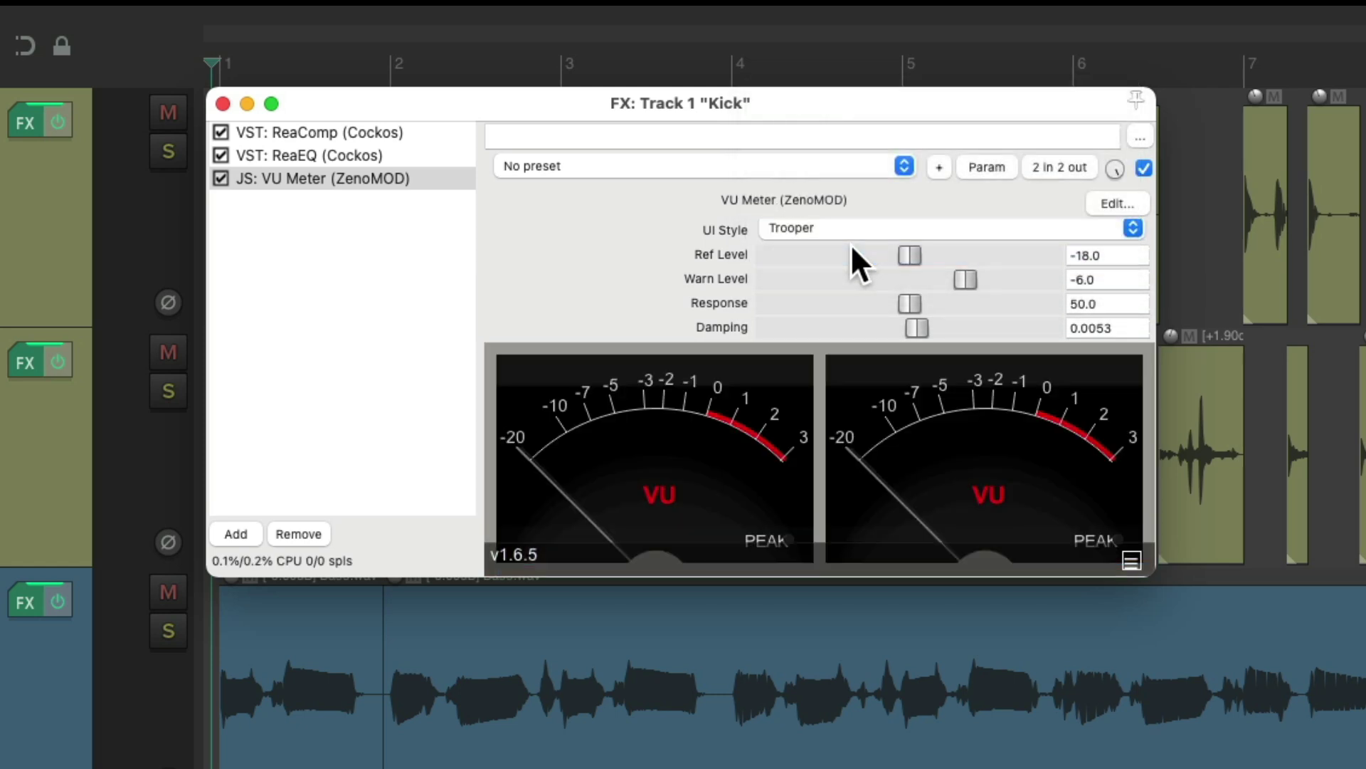
{"action": "left_click", "coordinate": [844, 228]}
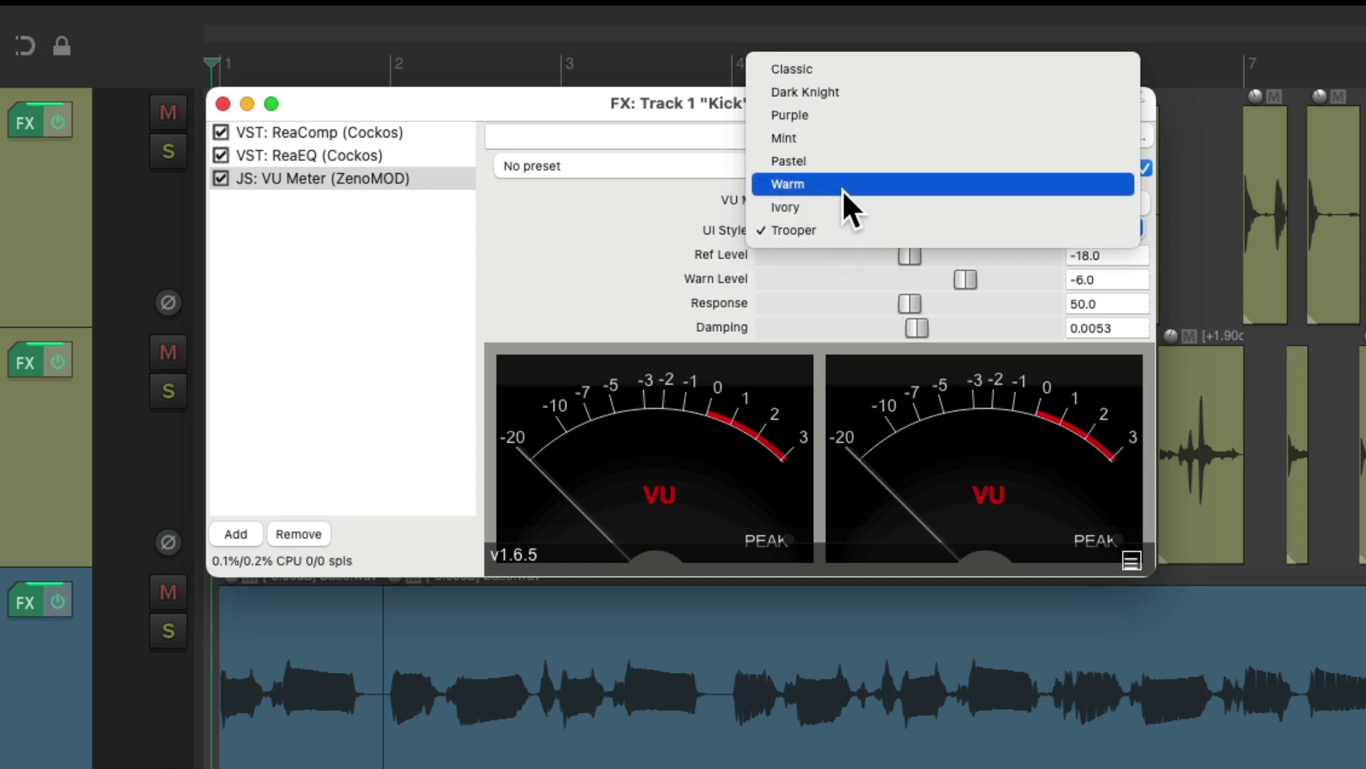
{"action": "left_click", "coordinate": [843, 189]}
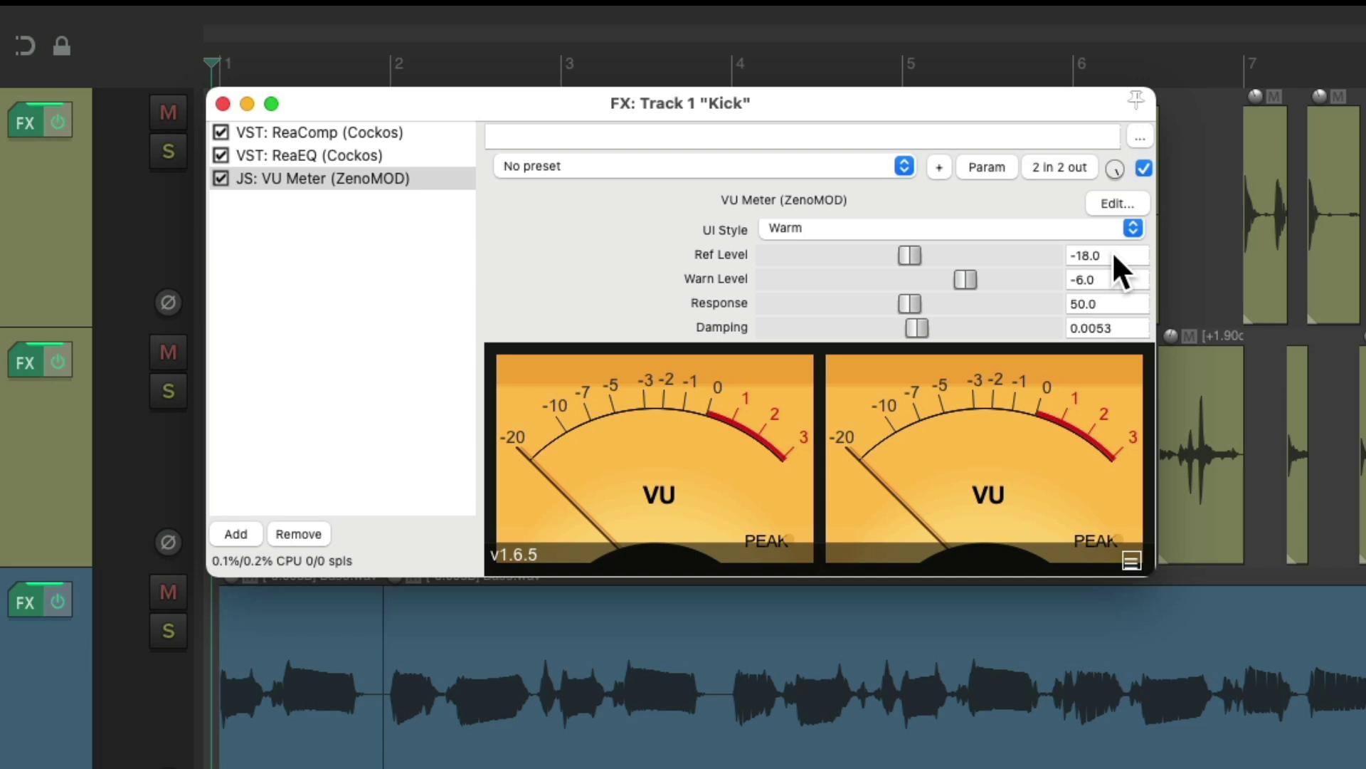
Raise Ref Level to -12.0 and reset Response to its default 50.0
{"action": "left_click_drag", "start_coordinate": [910, 256], "coordinate": [954, 257]}
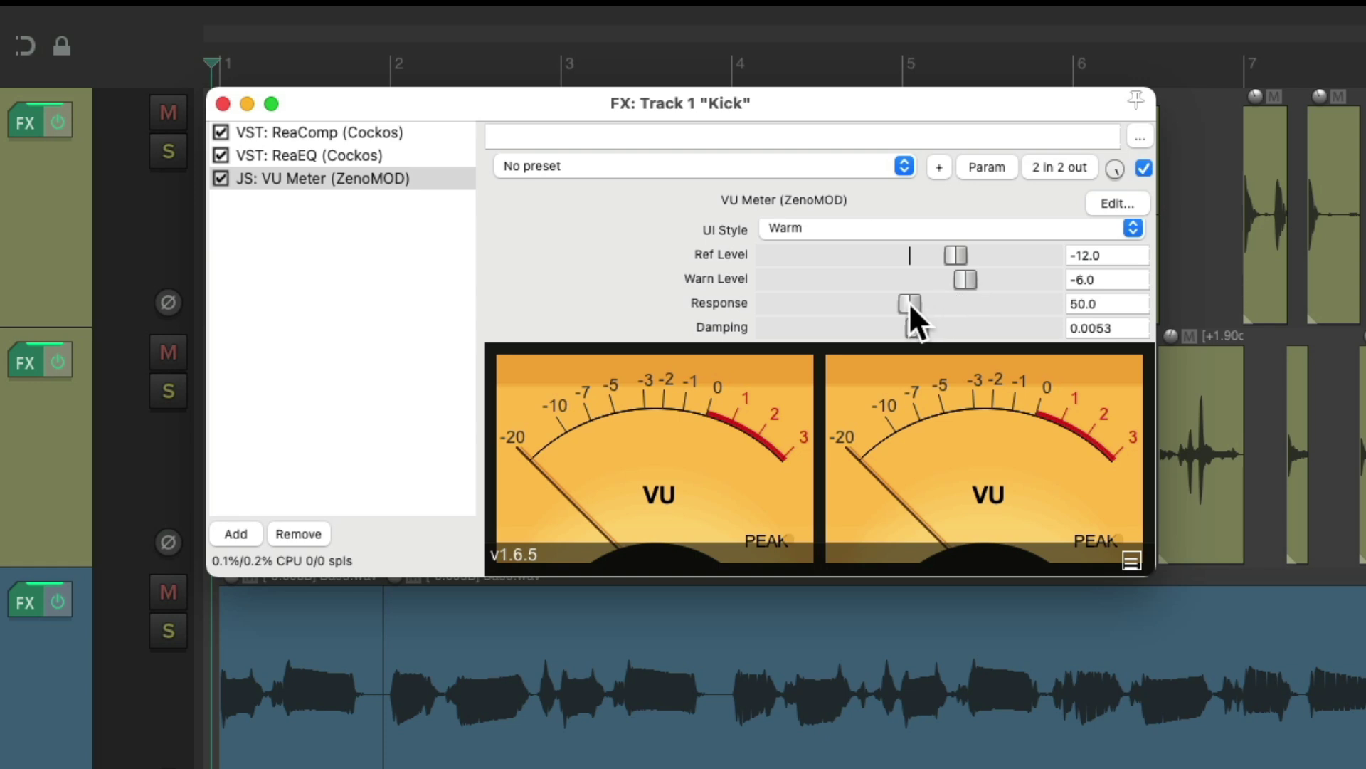
{"action": "left_click_drag", "start_coordinate": [908, 302], "coordinate": [1005, 302]}
{"action": "double_click", "coordinate": [1006, 302]}
Embed the VU Meter's UI in Kick's track panel and close the FX window
{"action": "right_click", "coordinate": [382, 168]}
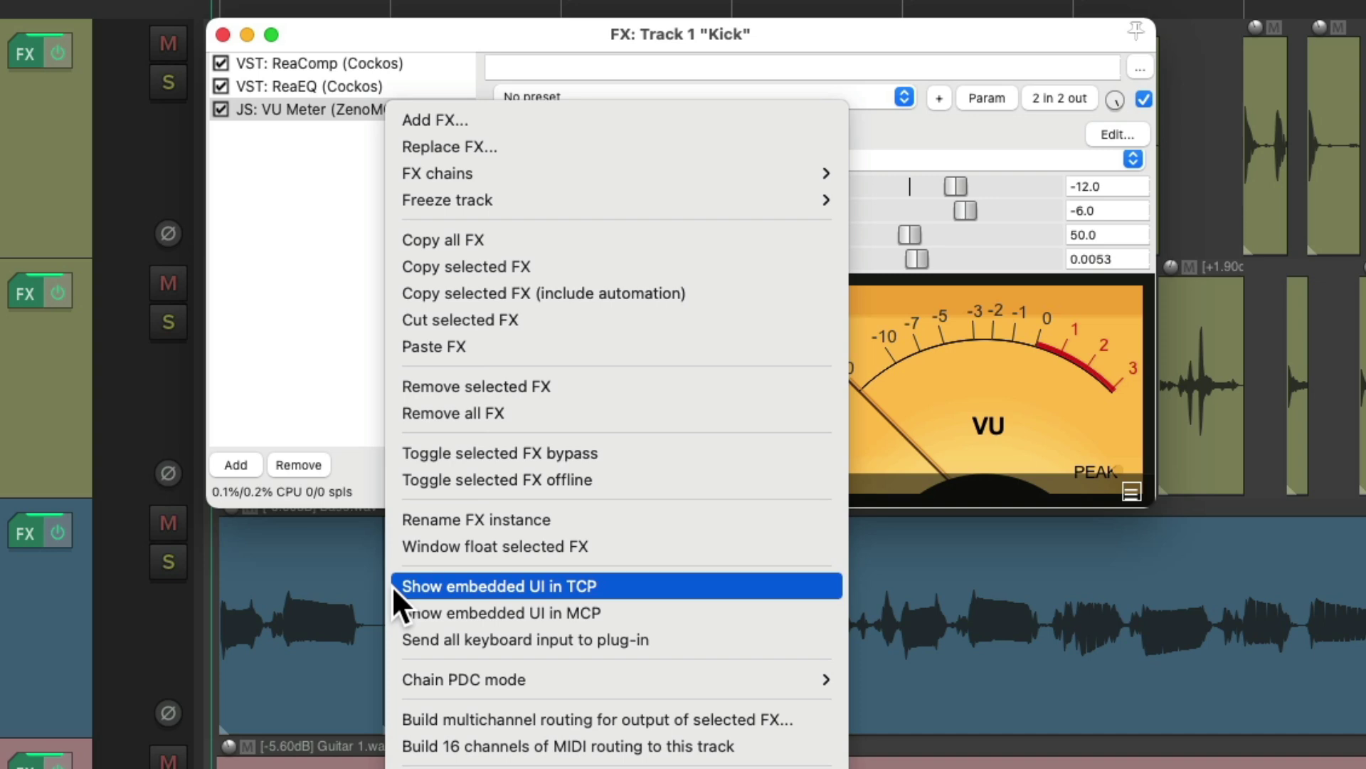
{"action": "left_click", "coordinate": [391, 585]}
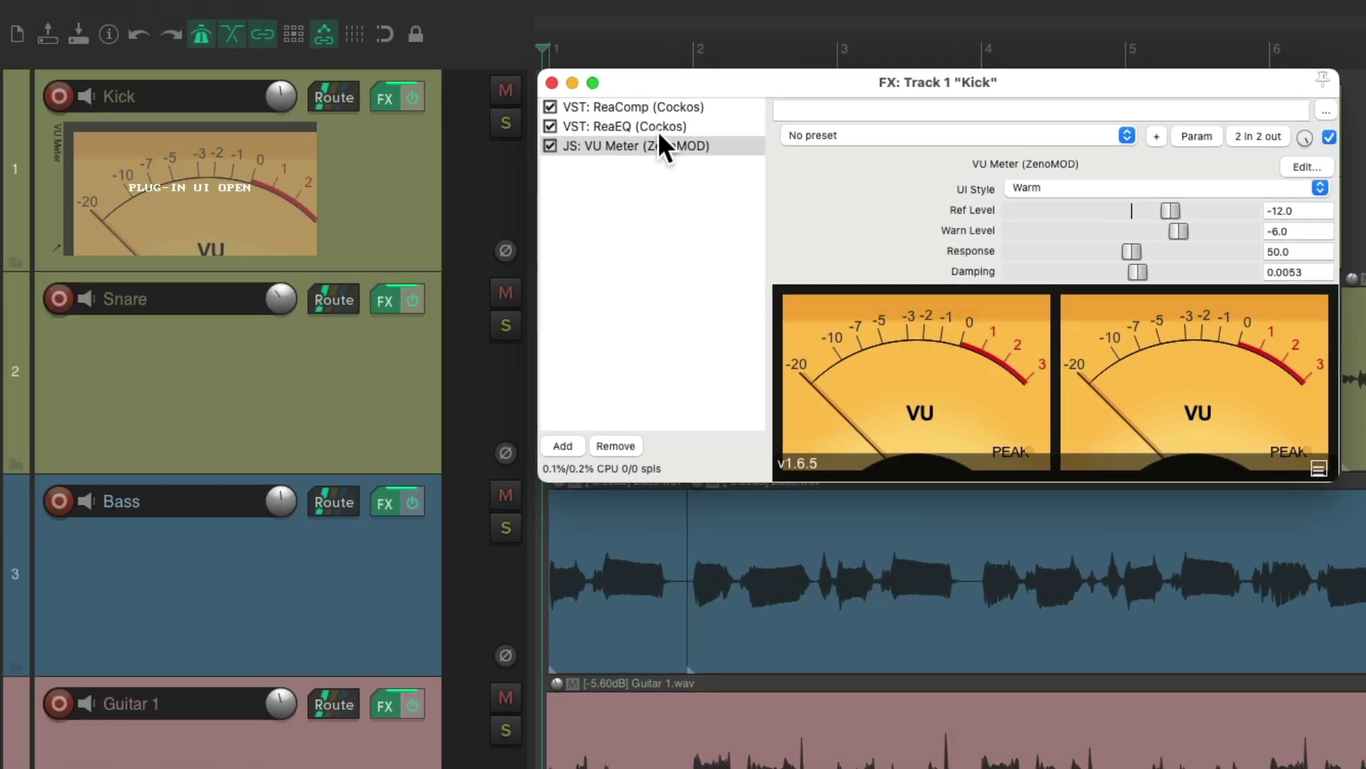
{"action": "left_click", "coordinate": [551, 83]}
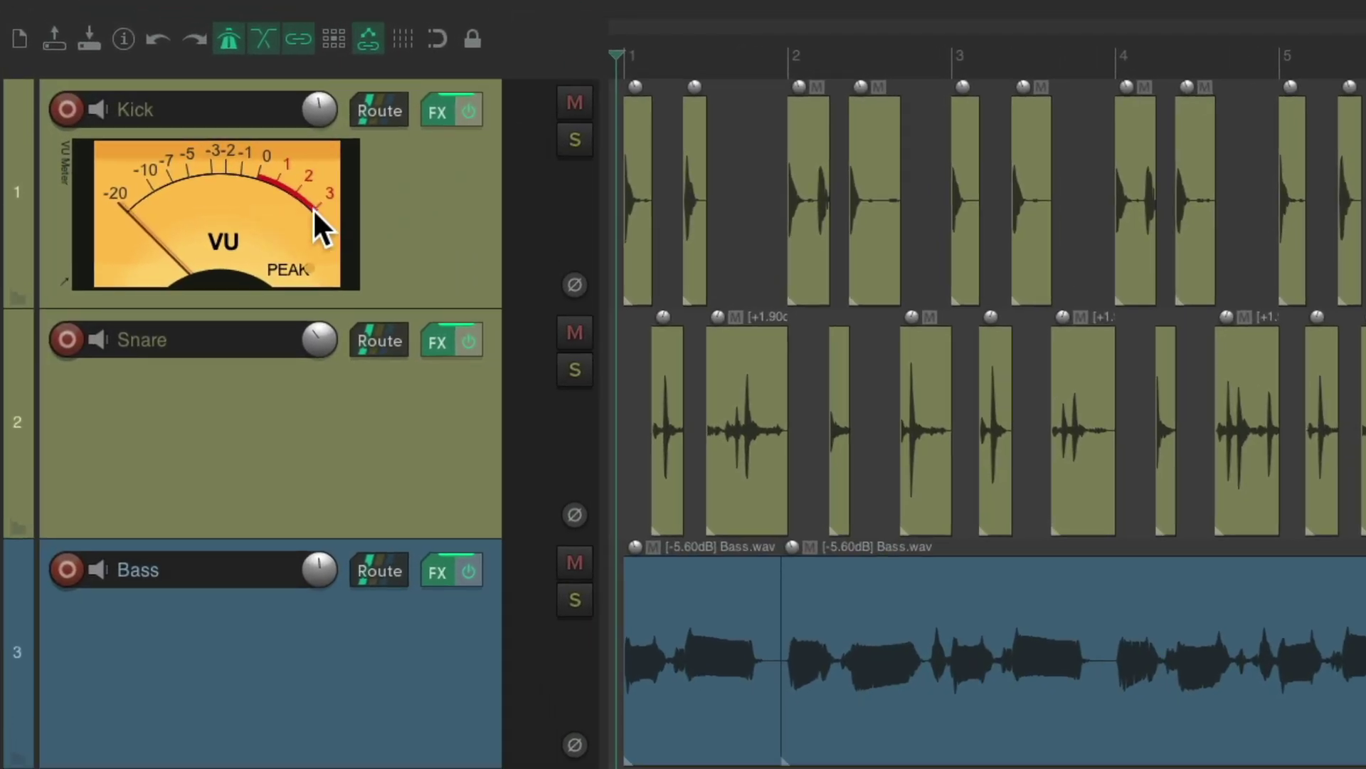
Play and stop to check the embedded meter, then open the Mixer
{"action": "key", "text": "space"}
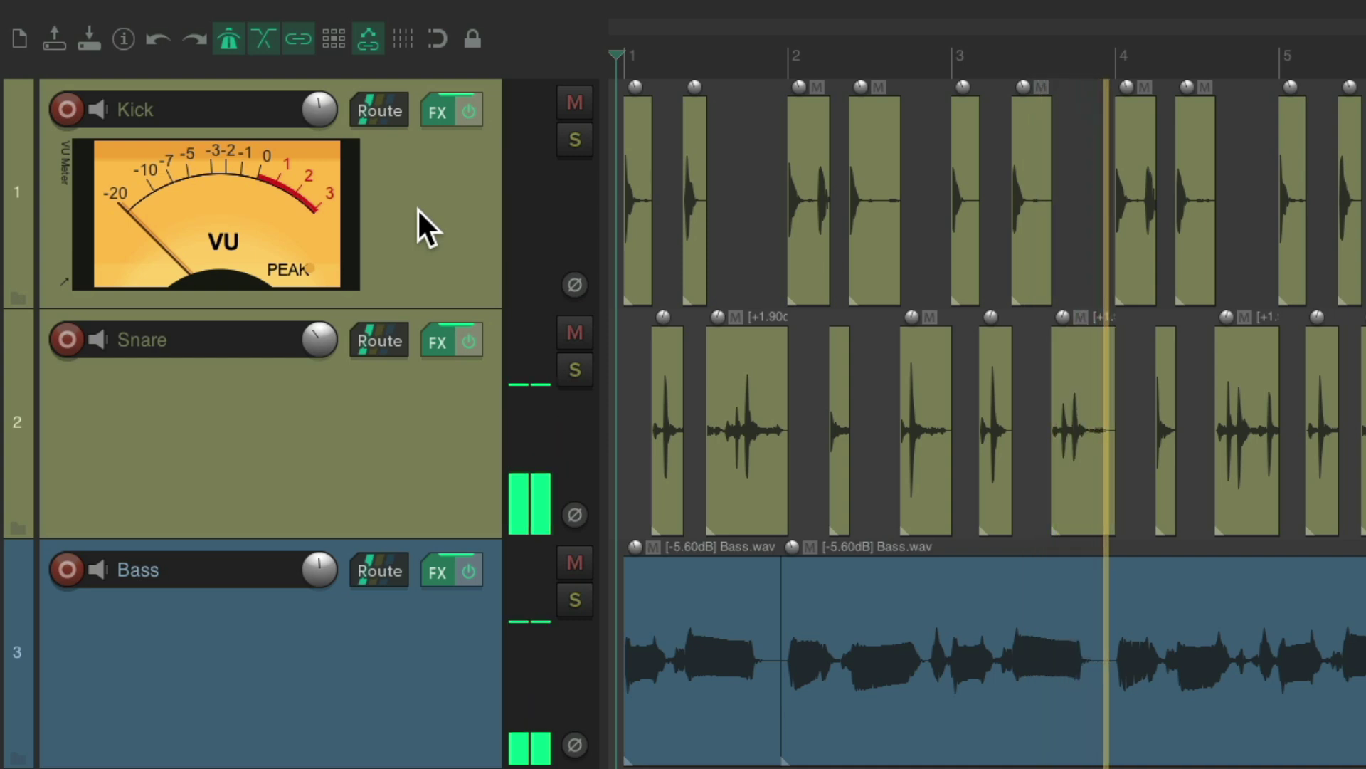
{"action": "key", "text": "space"}
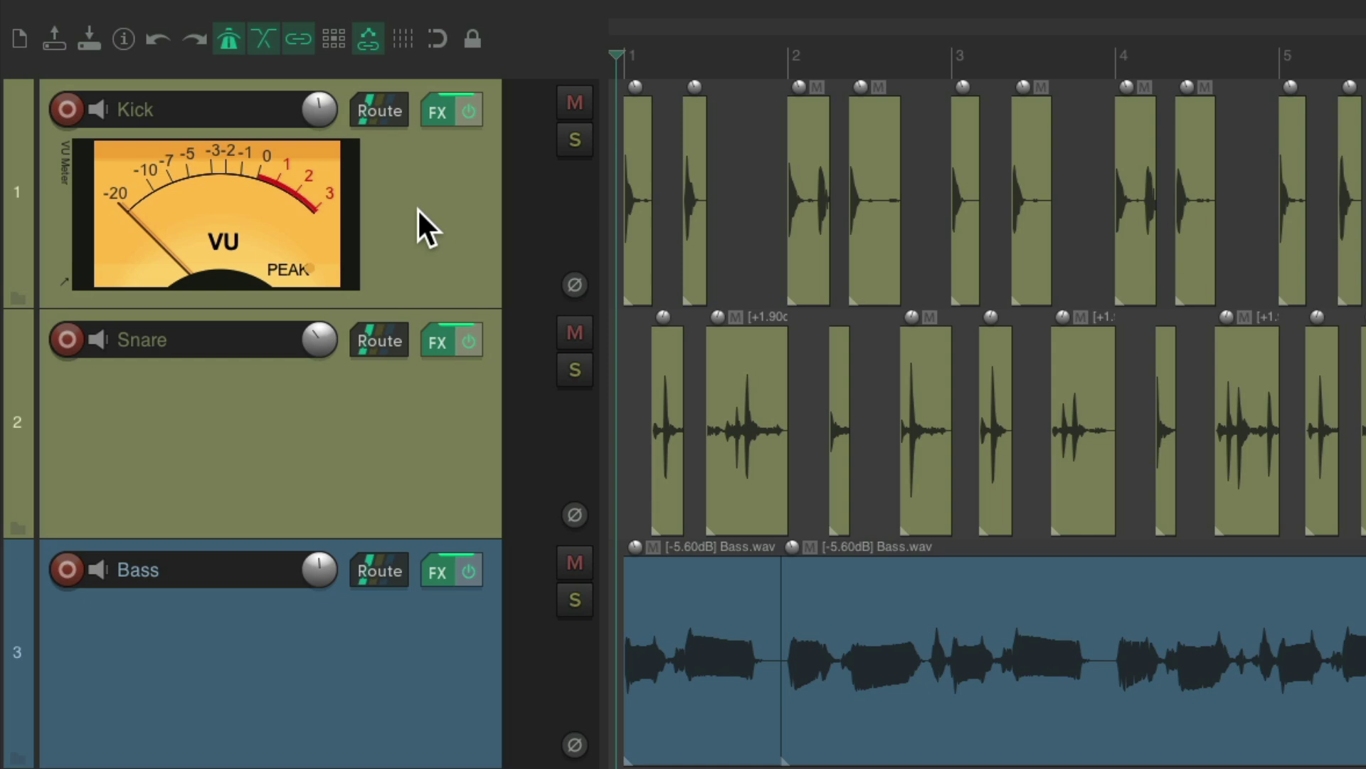
{"action": "key", "text": "ctrl+m"}
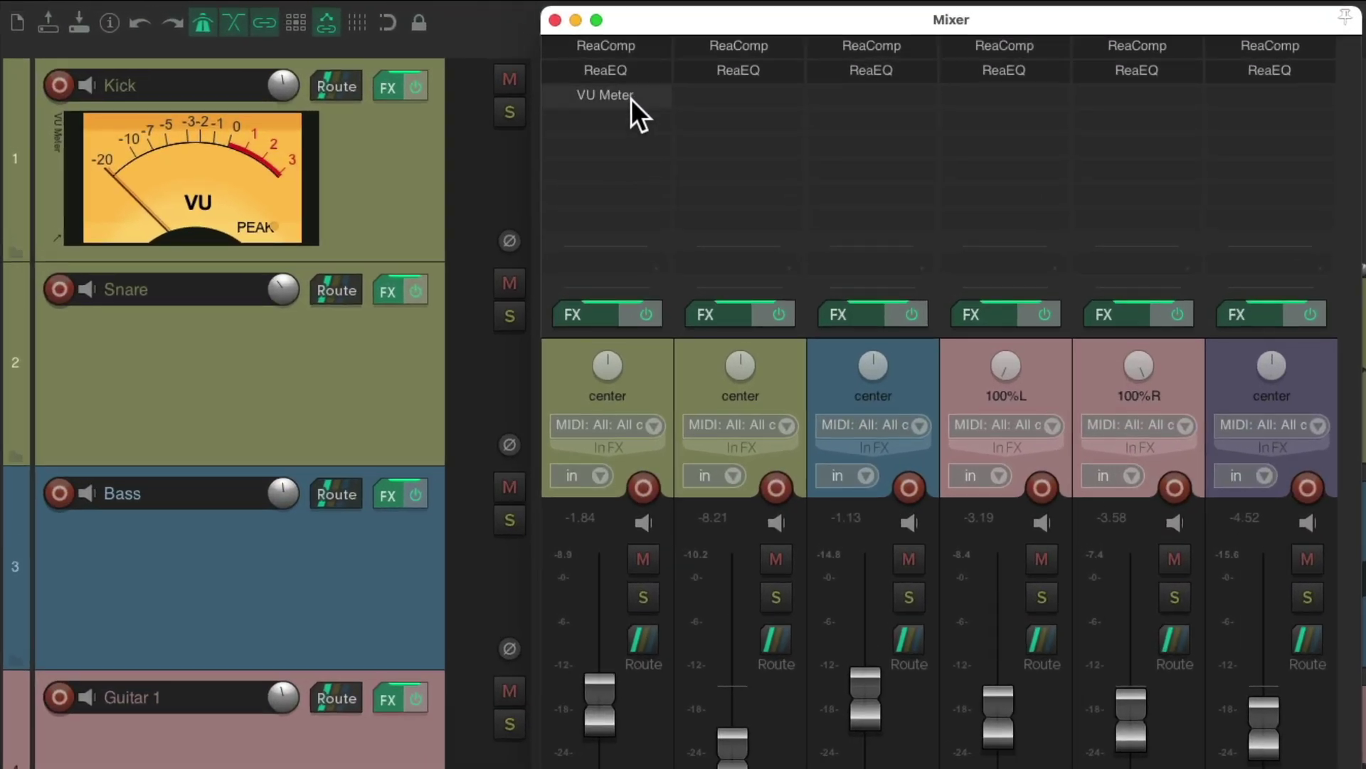
Copy Kick's VU Meter onto Snare and the remaining tracks, close the Mixer and play
{"action": "left_click_drag", "start_coordinate": [605, 95], "coordinate": [957, 103]}
{"action": "left_click_drag", "start_coordinate": [1052, 104], "coordinate": [1266, 96]}
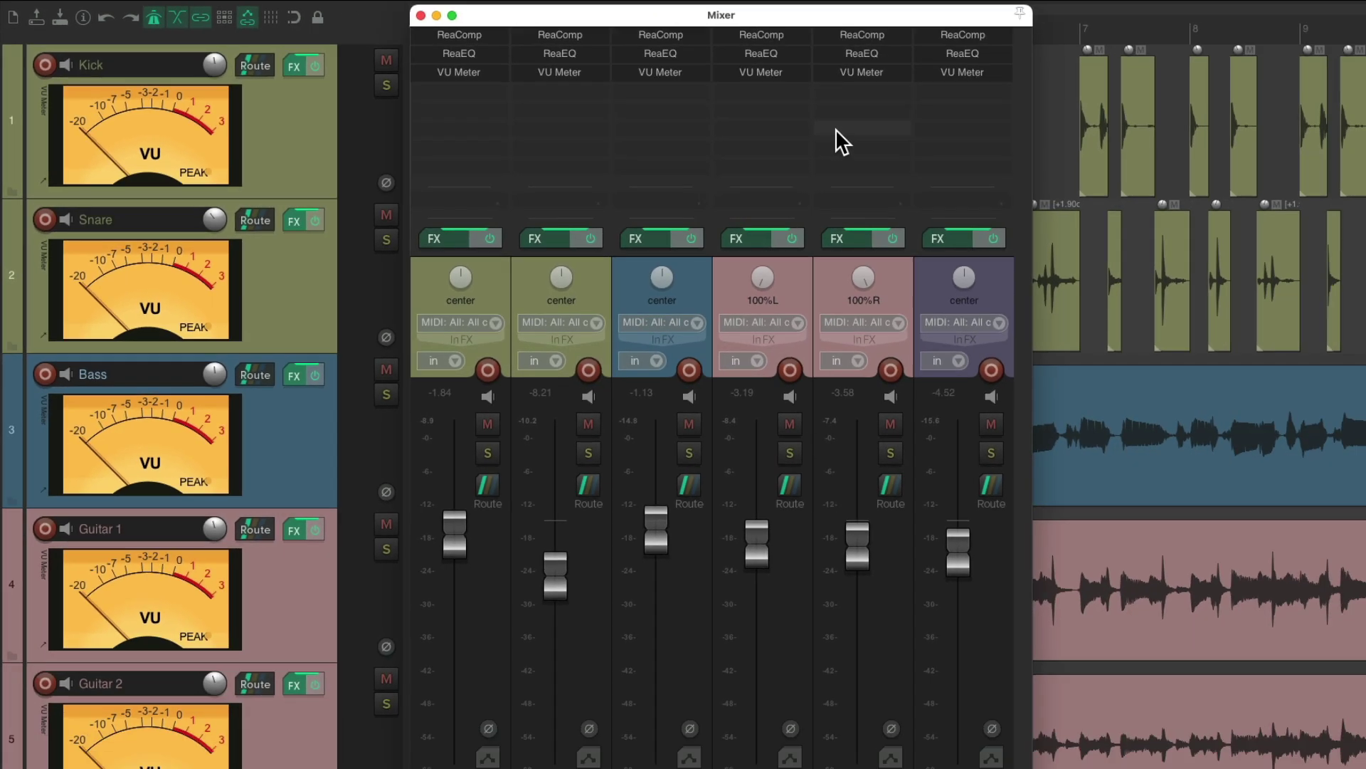
{"action": "key", "text": "super+m"}
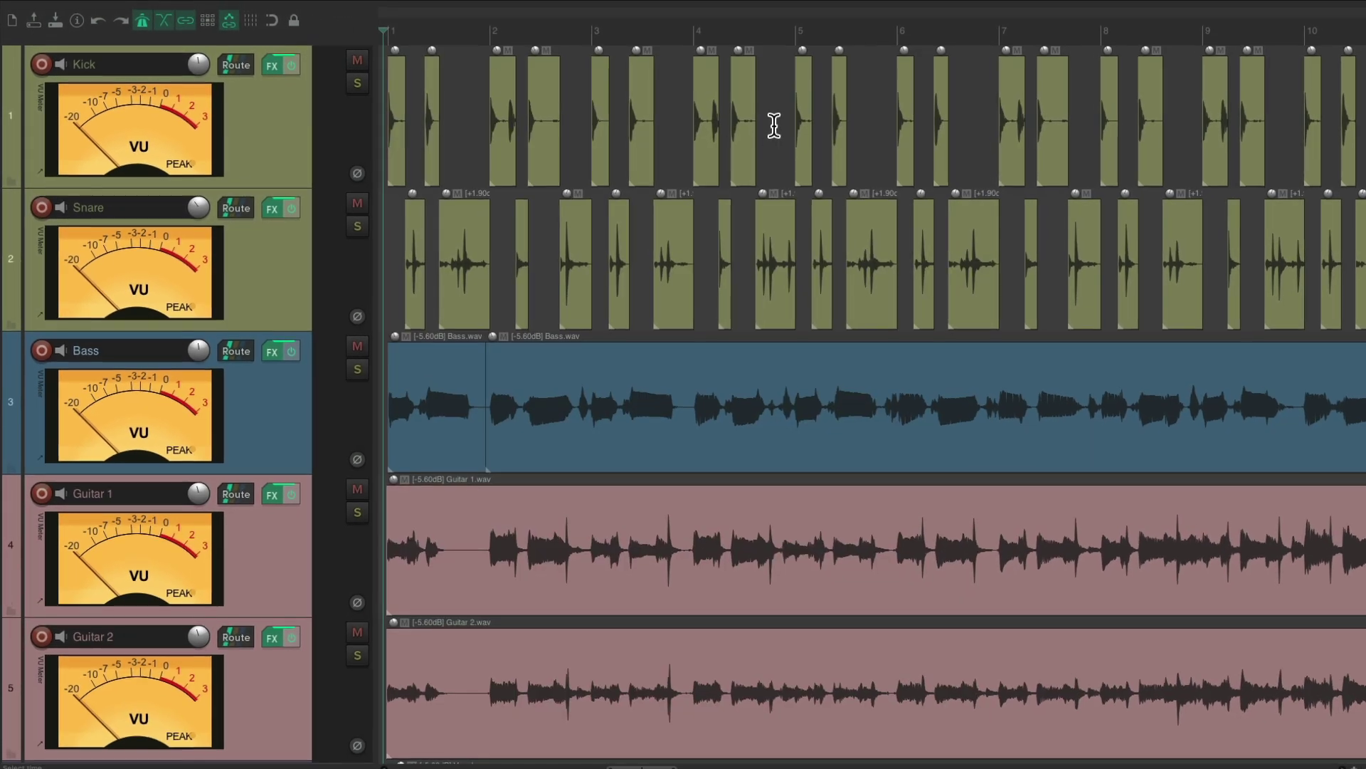
{"action": "scroll", "coordinate": [299, 491], "scroll_direction": "down", "scroll_amount": 3}
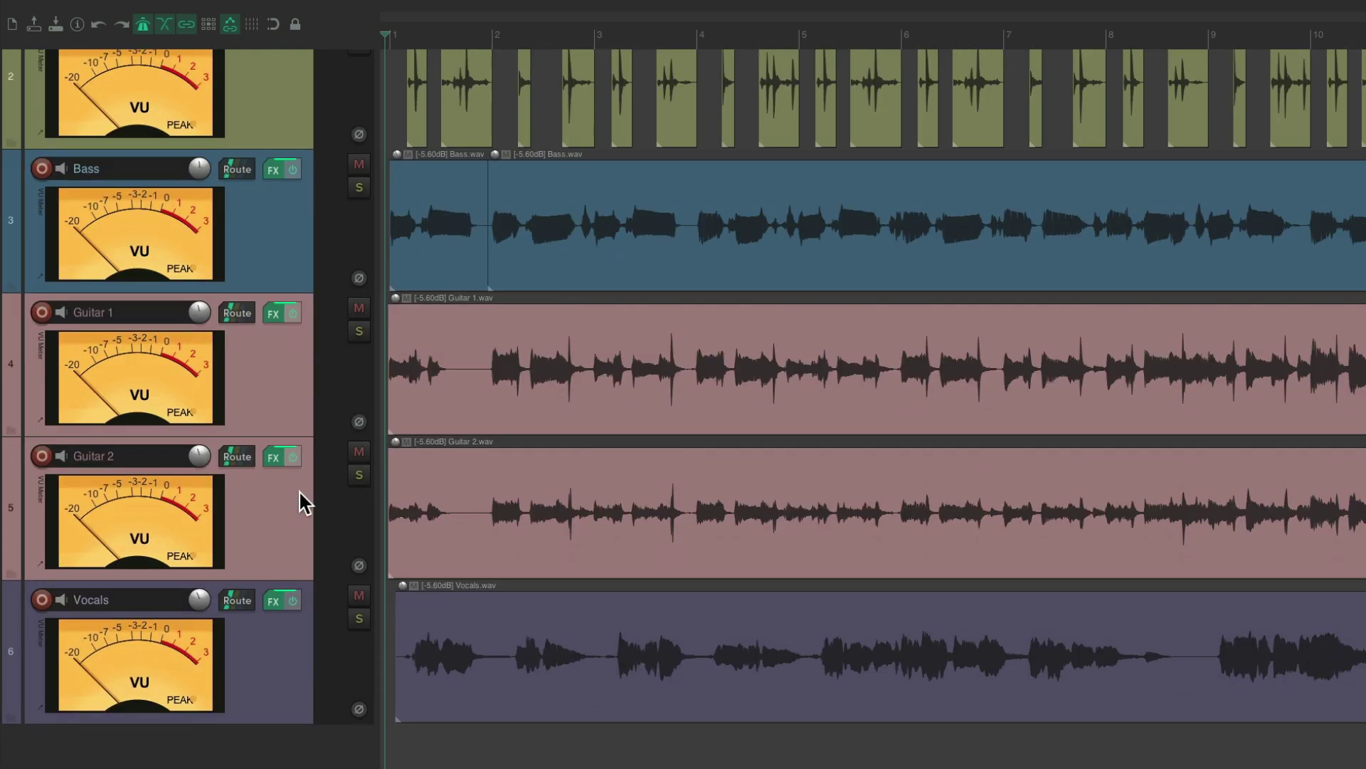
{"action": "scroll", "coordinate": [330, 621], "scroll_direction": "up", "scroll_amount": 4}
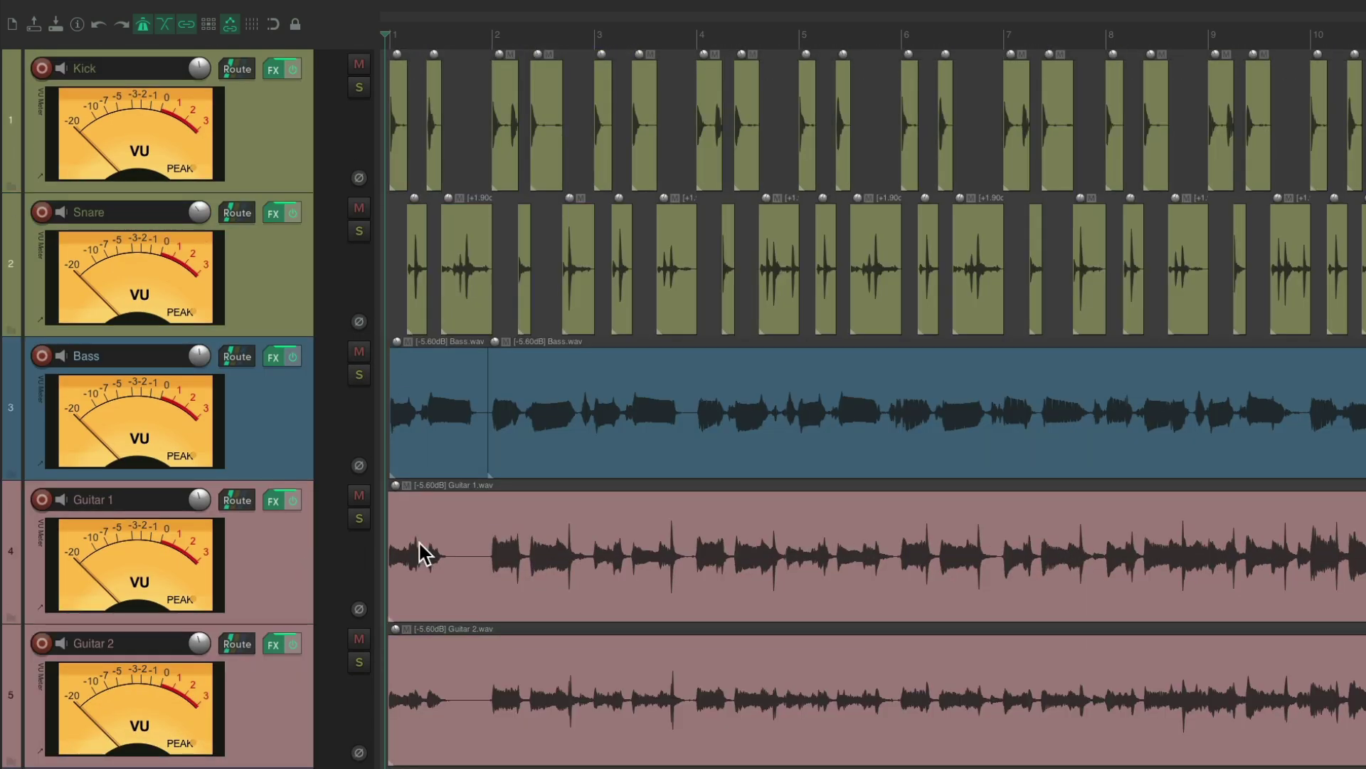
{"action": "key", "text": "space"}
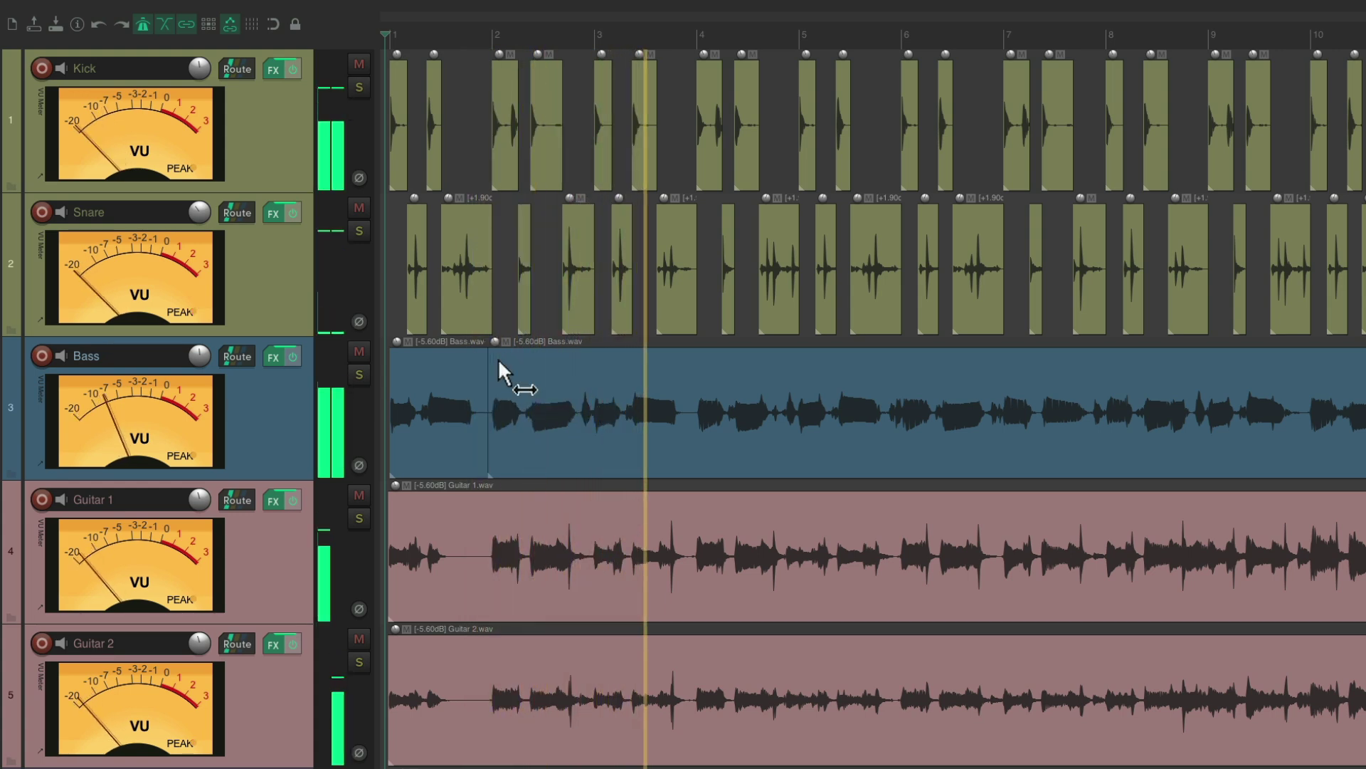
{"action": "scroll", "coordinate": [498, 358], "scroll_direction": "down", "scroll_amount": 3}
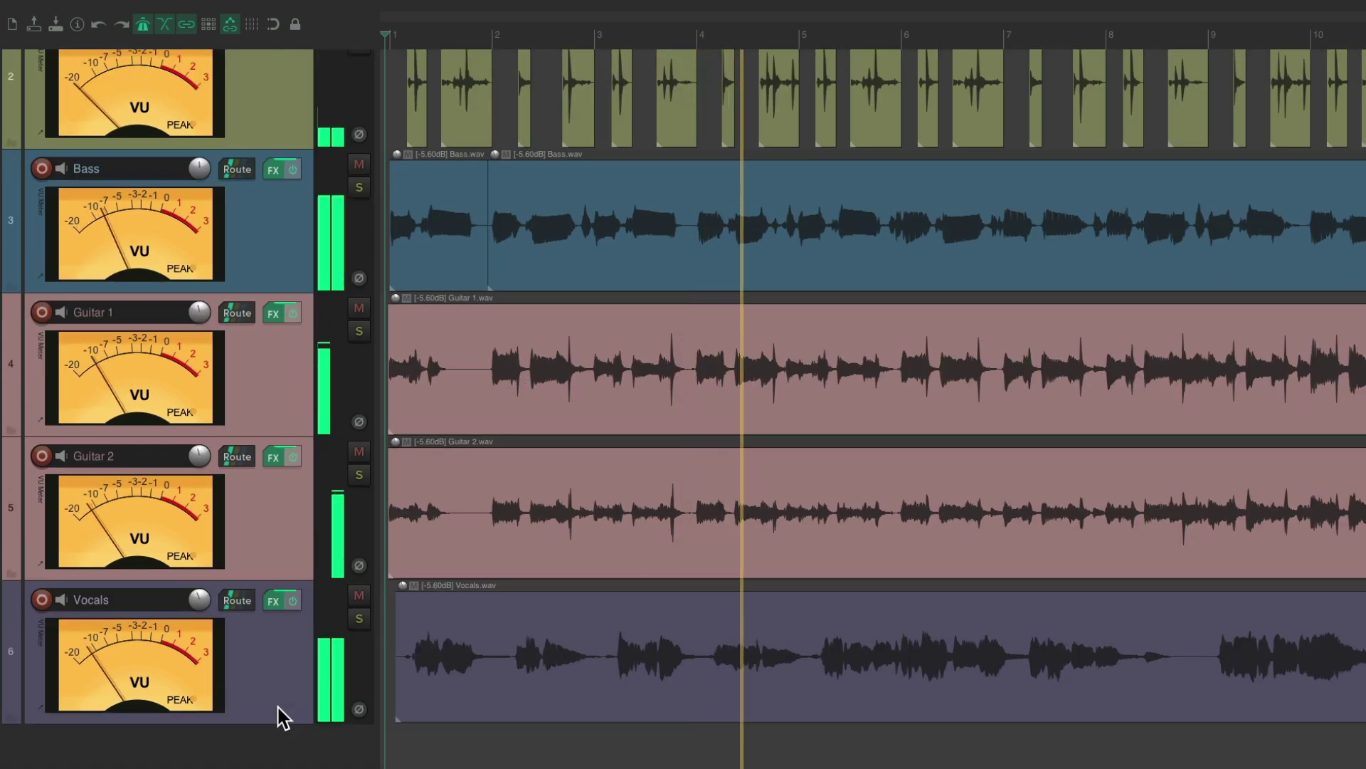
{"action": "scroll", "coordinate": [430, 605], "scroll_direction": "up", "scroll_amount": 3}
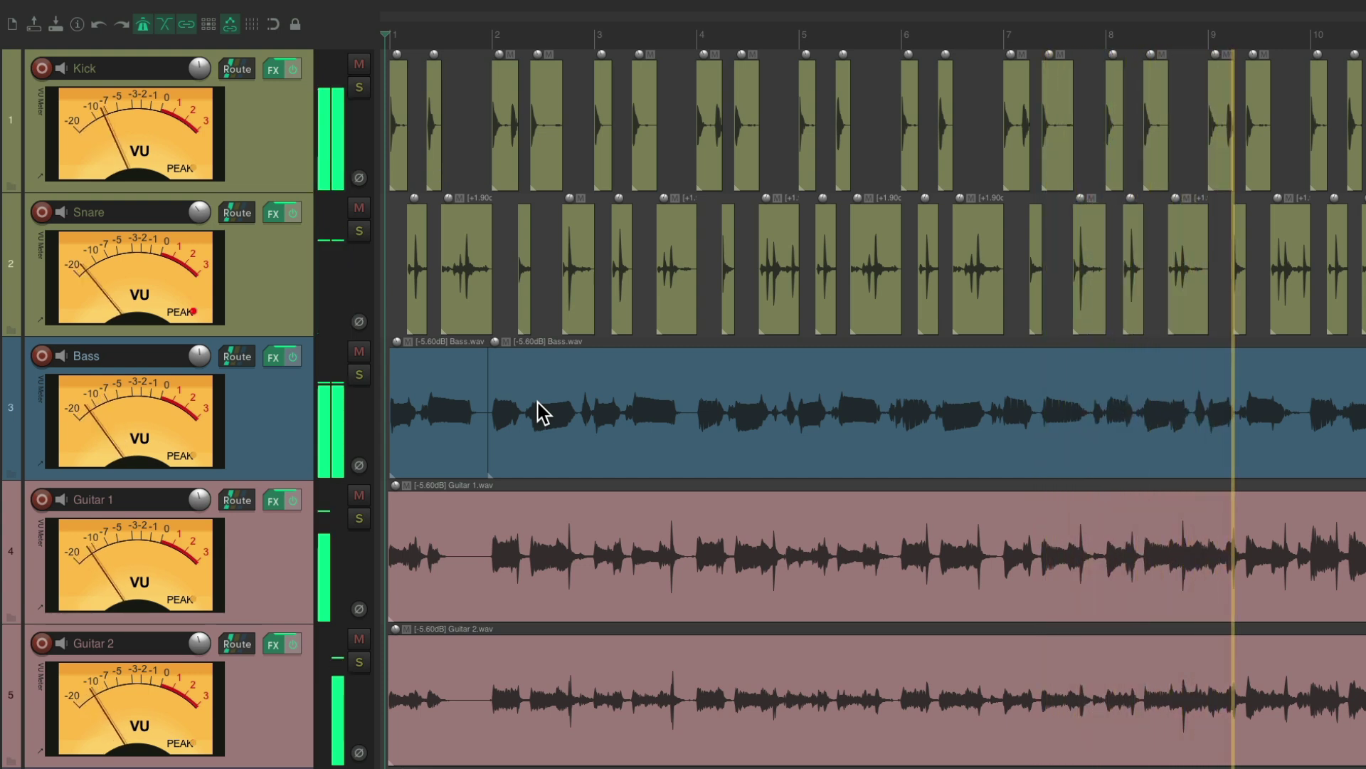
{"action": "scroll", "coordinate": [538, 411], "scroll_direction": "down", "scroll_amount": 3}
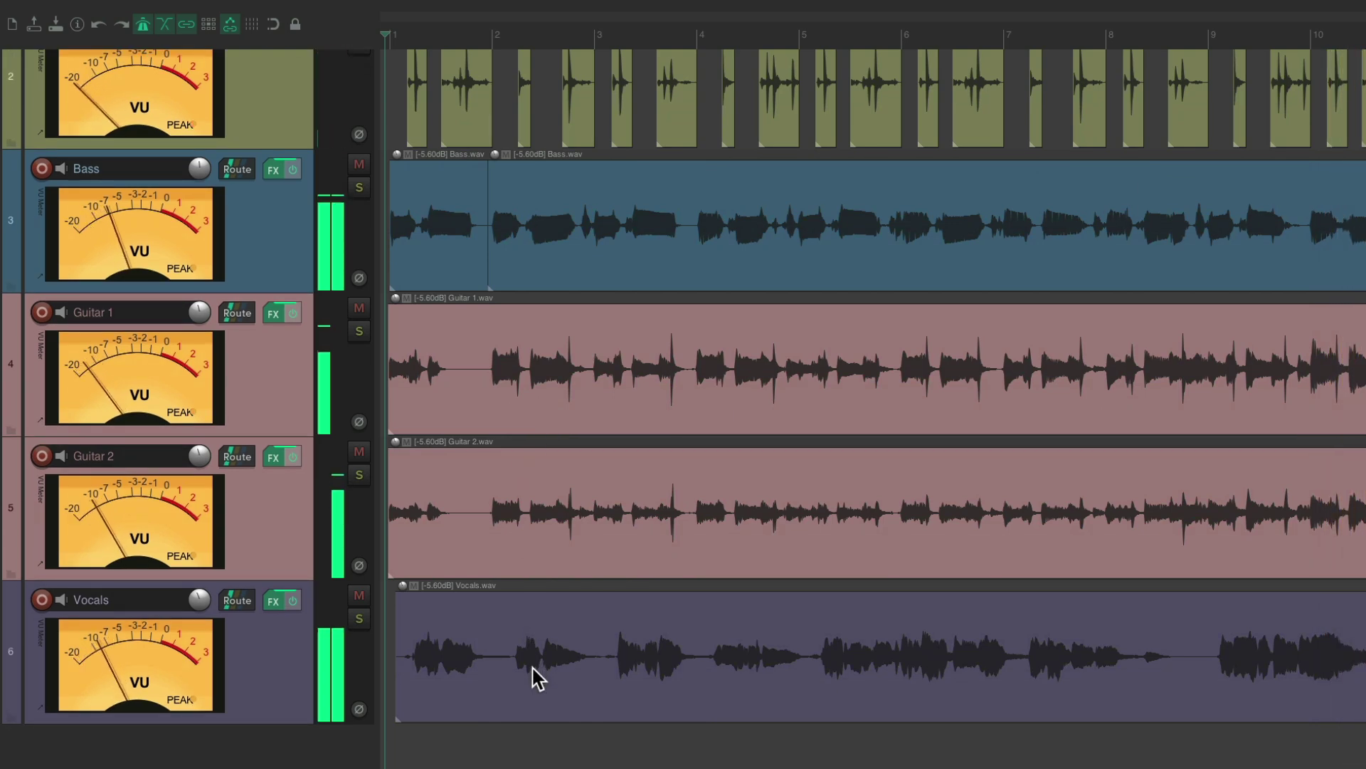
{"action": "scroll", "coordinate": [541, 550], "scroll_direction": "up", "scroll_amount": 3}
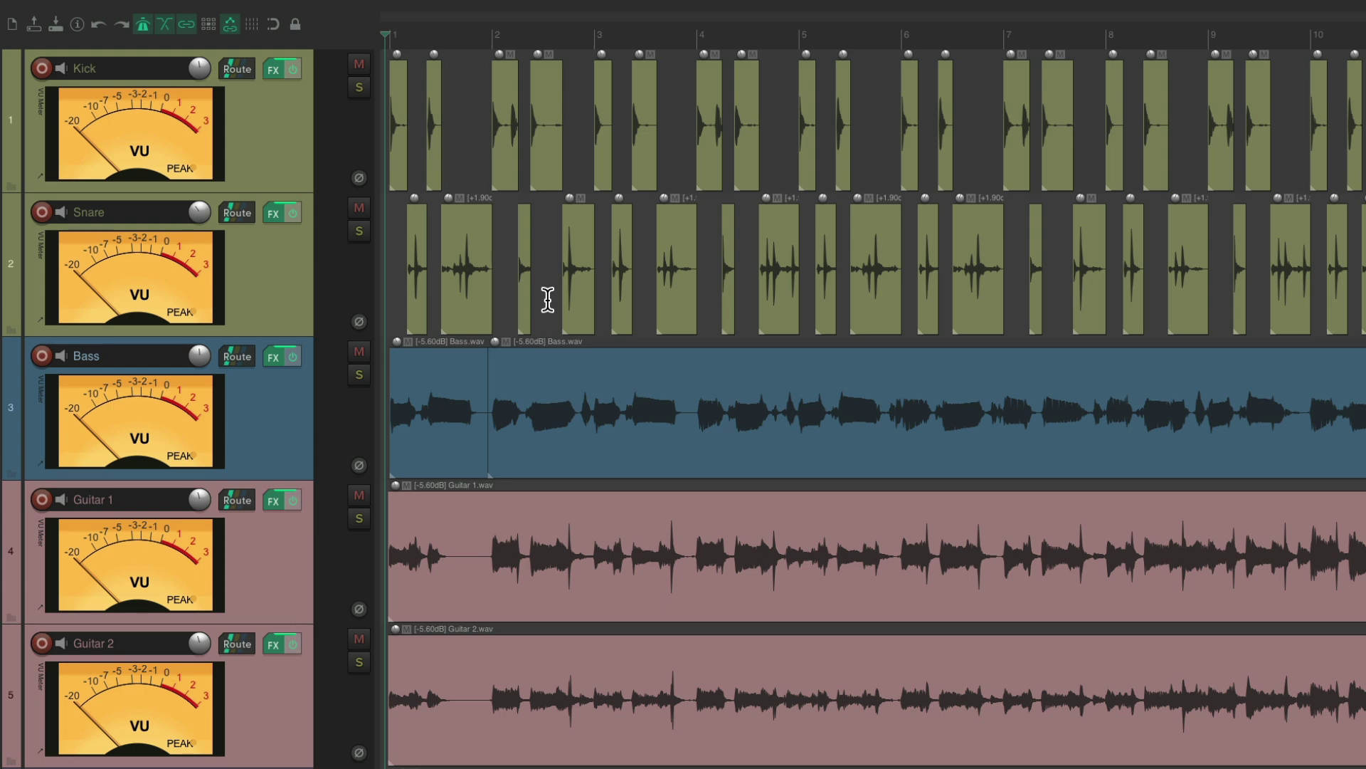
Show Kick's VU Meter in its mixer strip, test playback, then restore it to the track panel
{"action": "key", "text": "super+m"}
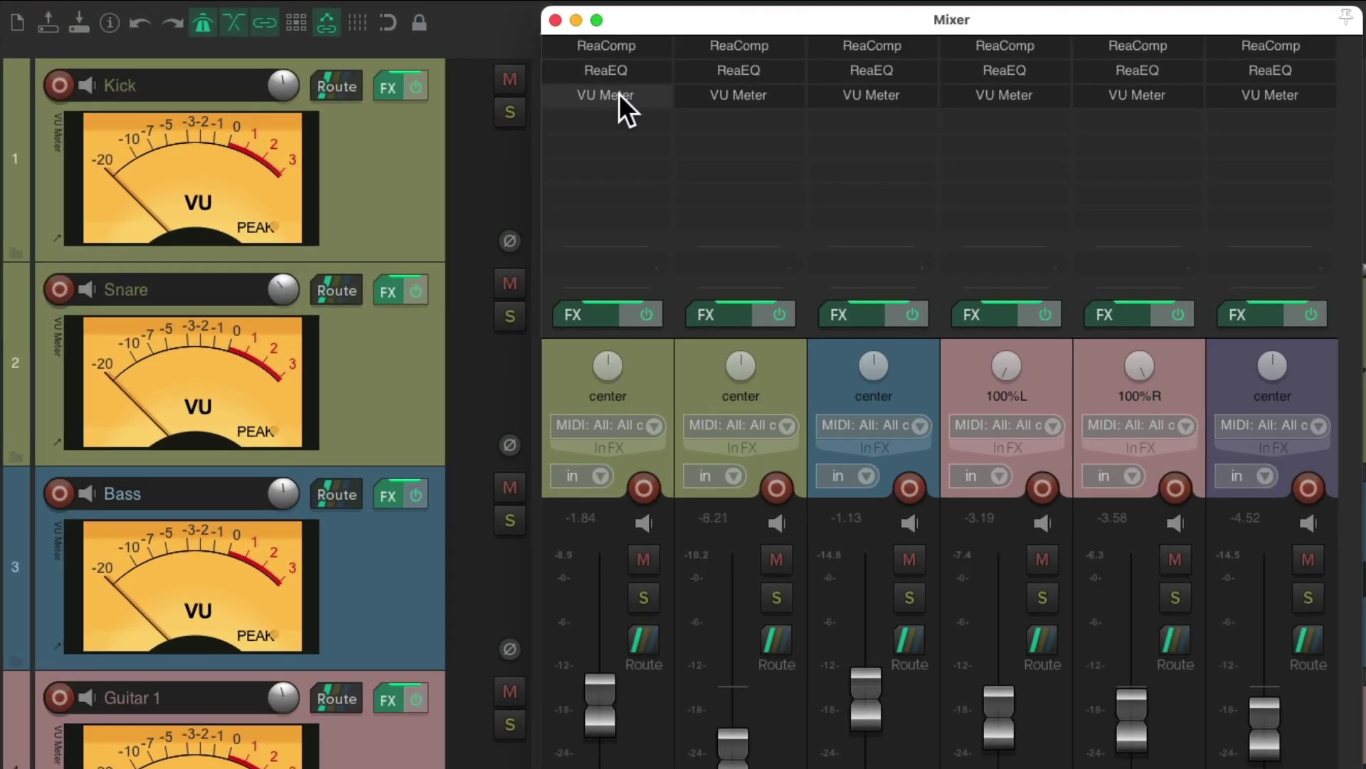
{"action": "right_click", "coordinate": [617, 96]}
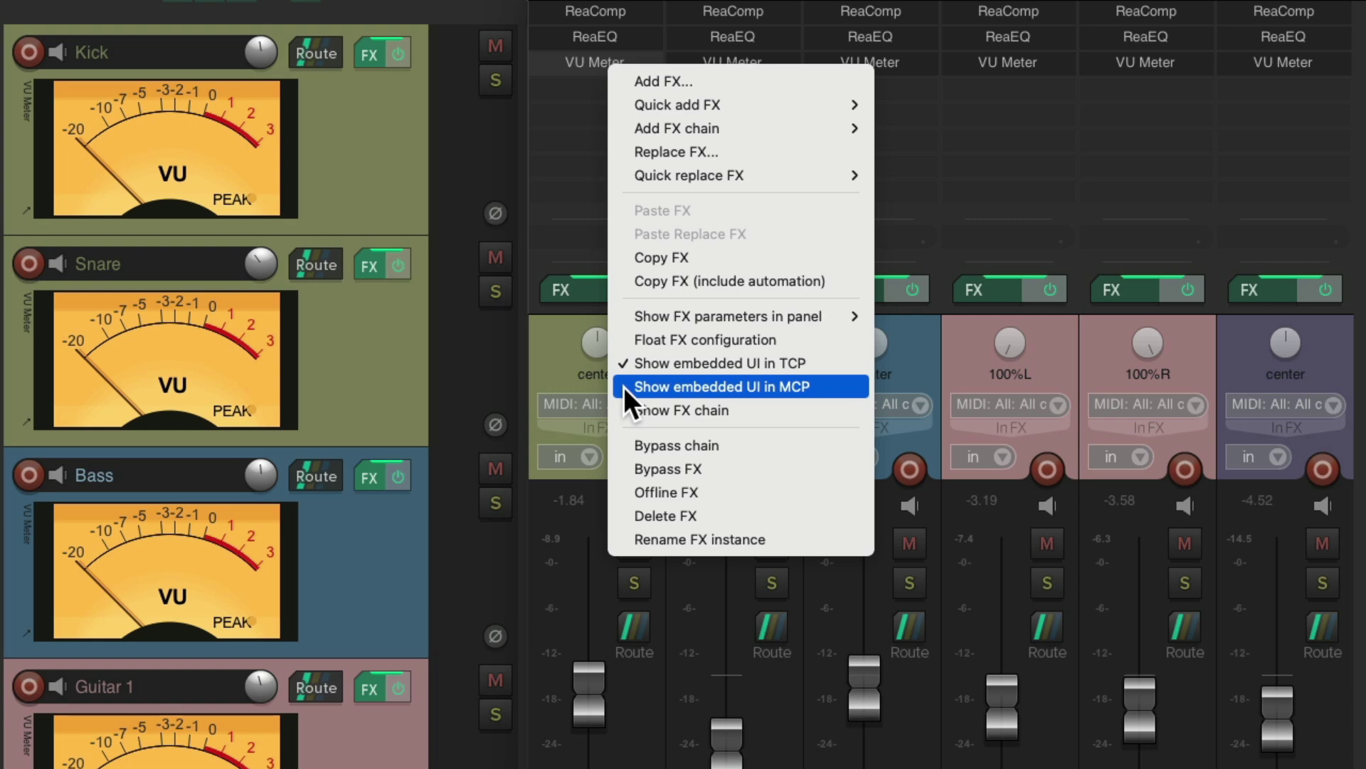
{"action": "left_click", "coordinate": [623, 386]}
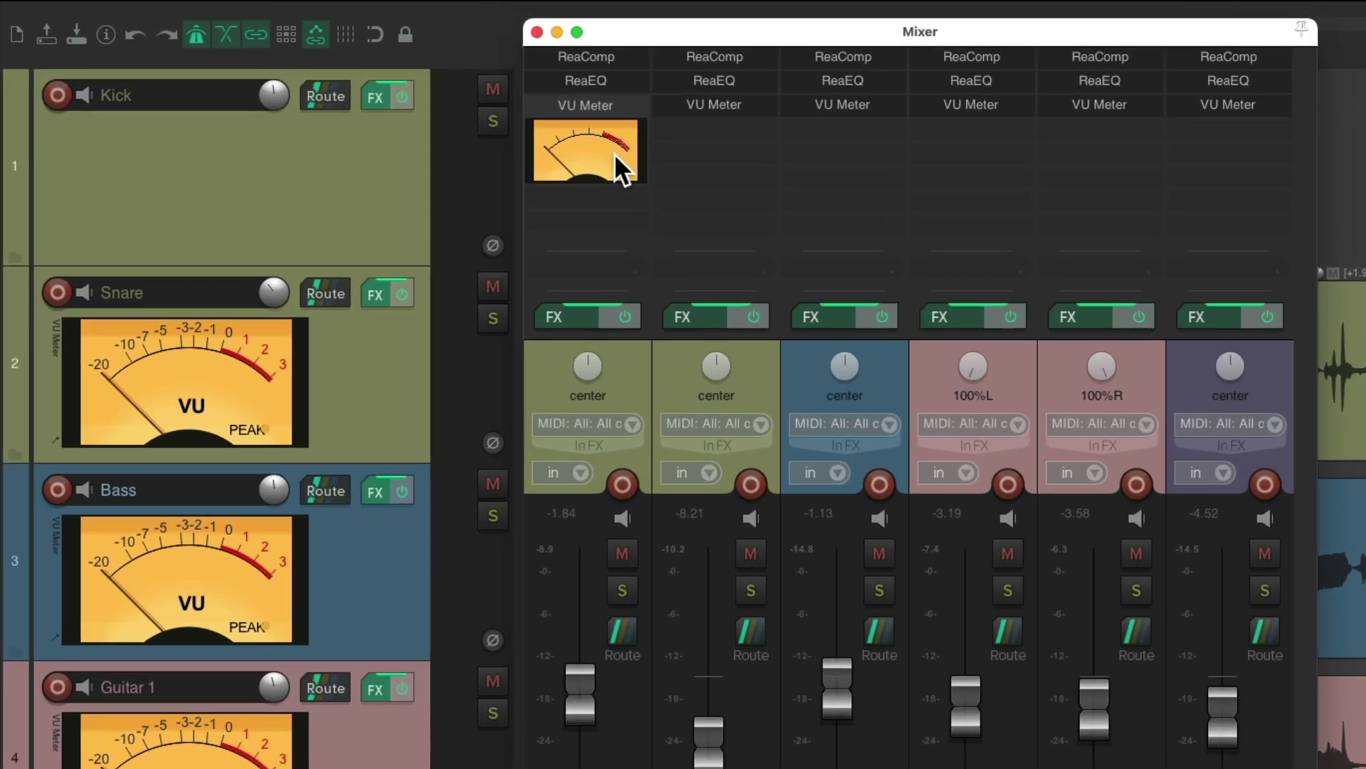
{"action": "key", "text": "space"}
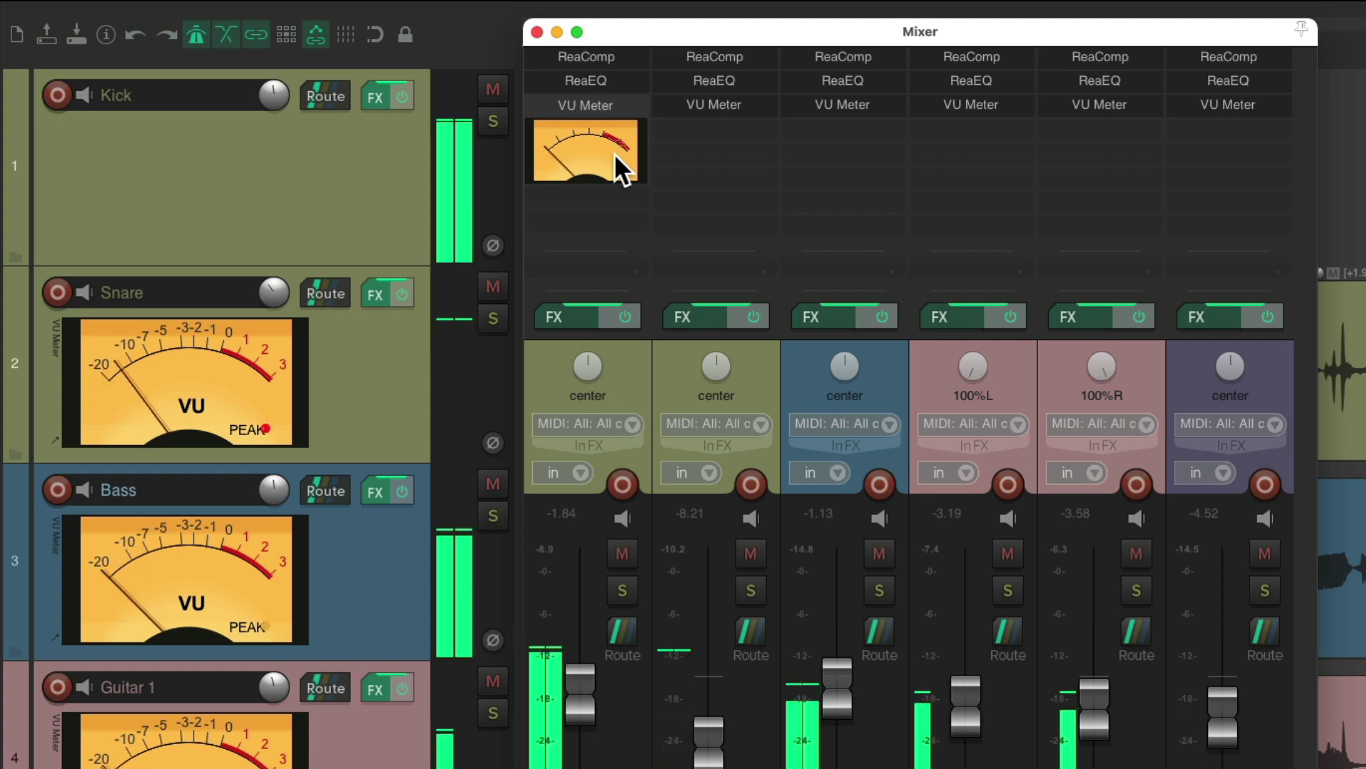
{"action": "key", "text": "space"}
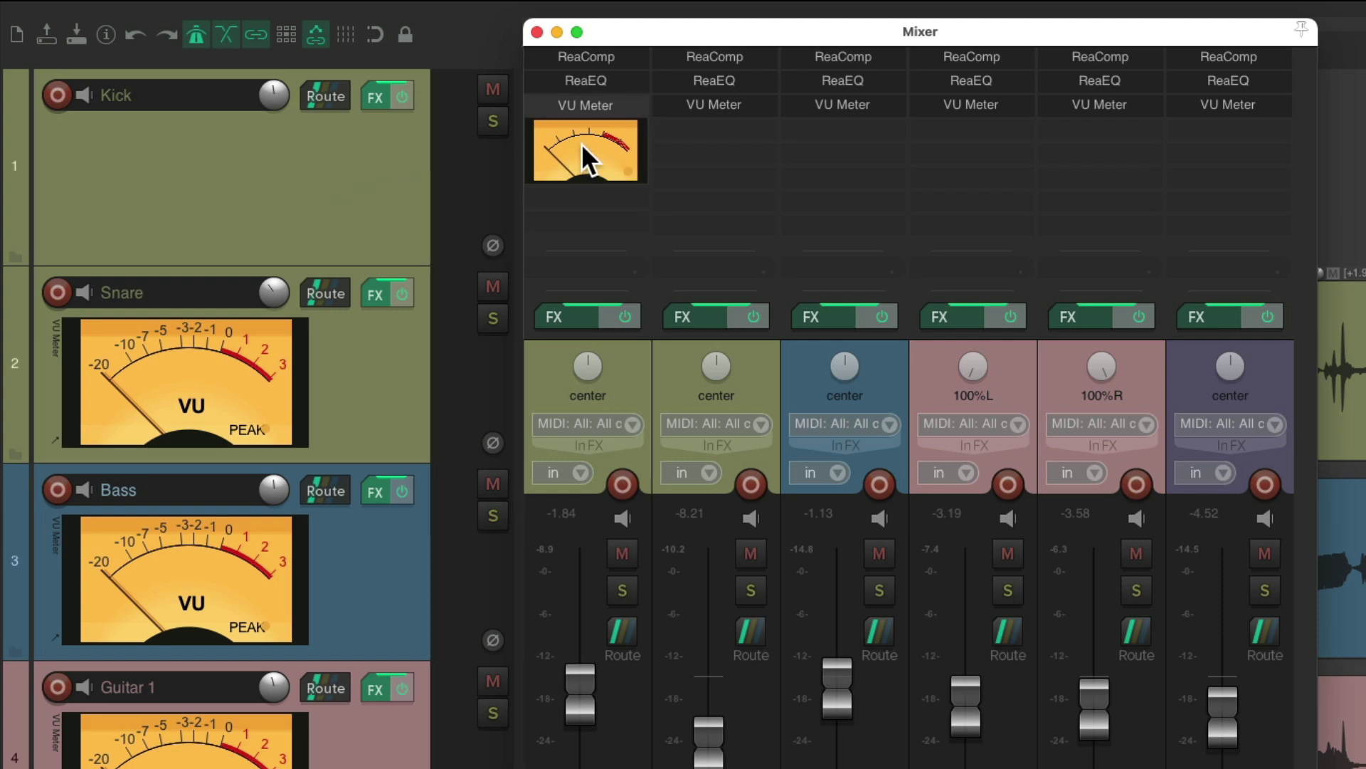
{"action": "right_click", "coordinate": [591, 105]}
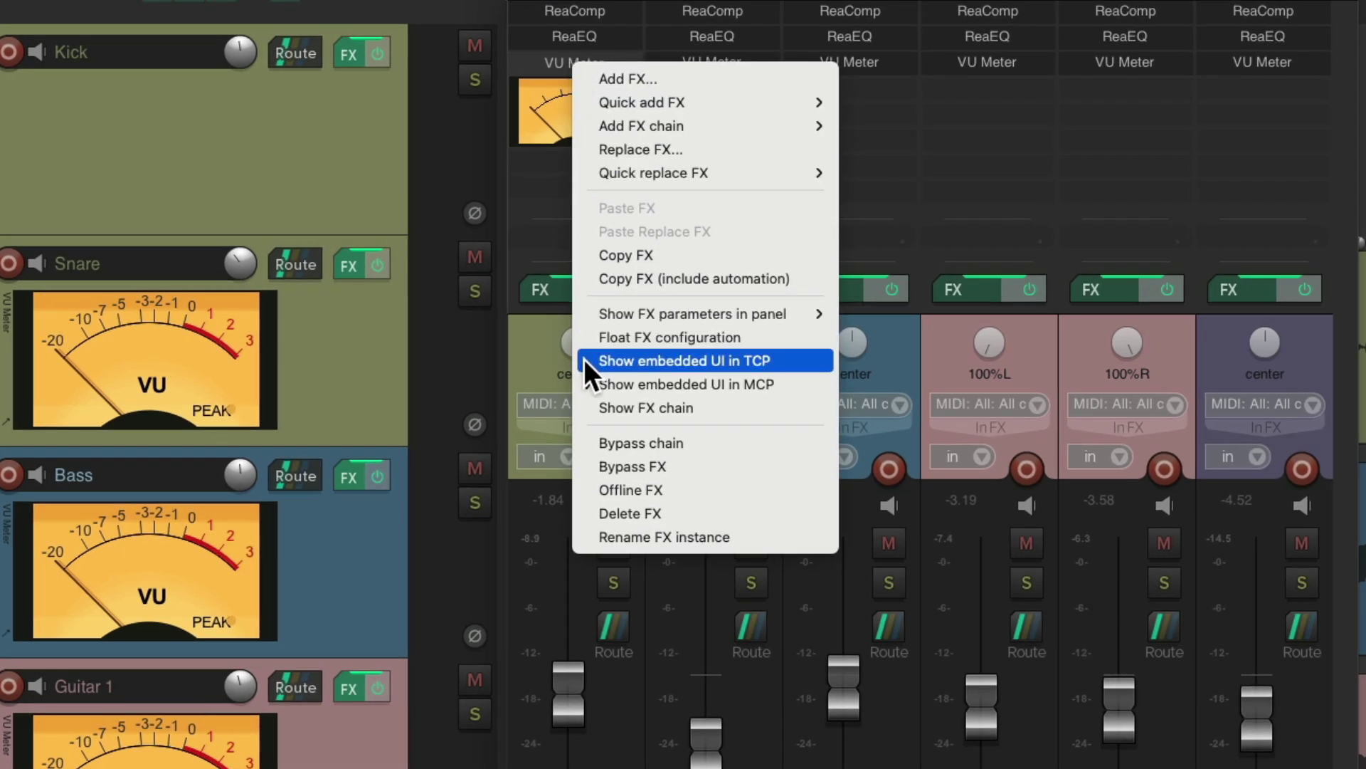
{"action": "left_click", "coordinate": [584, 359]}
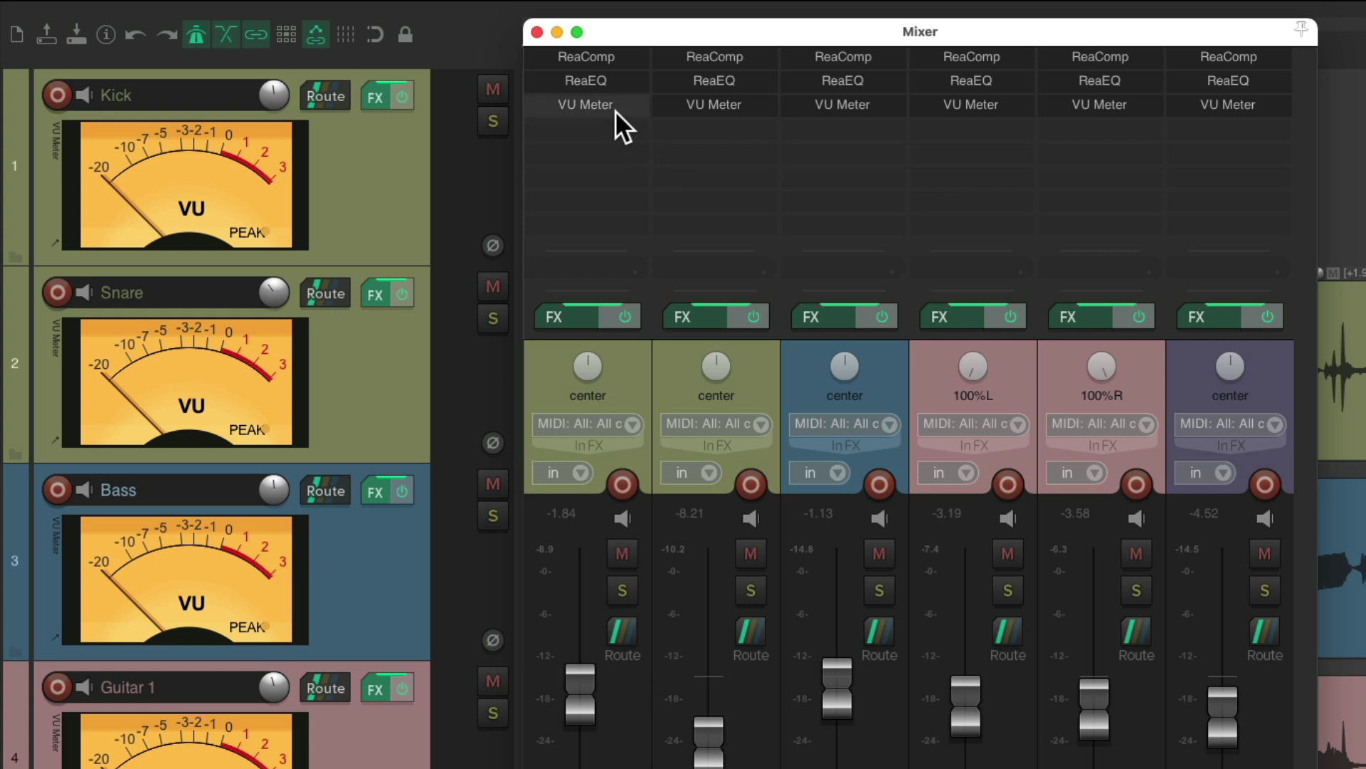
Add a second VU Meter to Kick, show it in Kick's mixer strip, and copy it across the strips
{"action": "left_click_drag", "start_coordinate": [713, 100], "coordinate": [594, 128]}
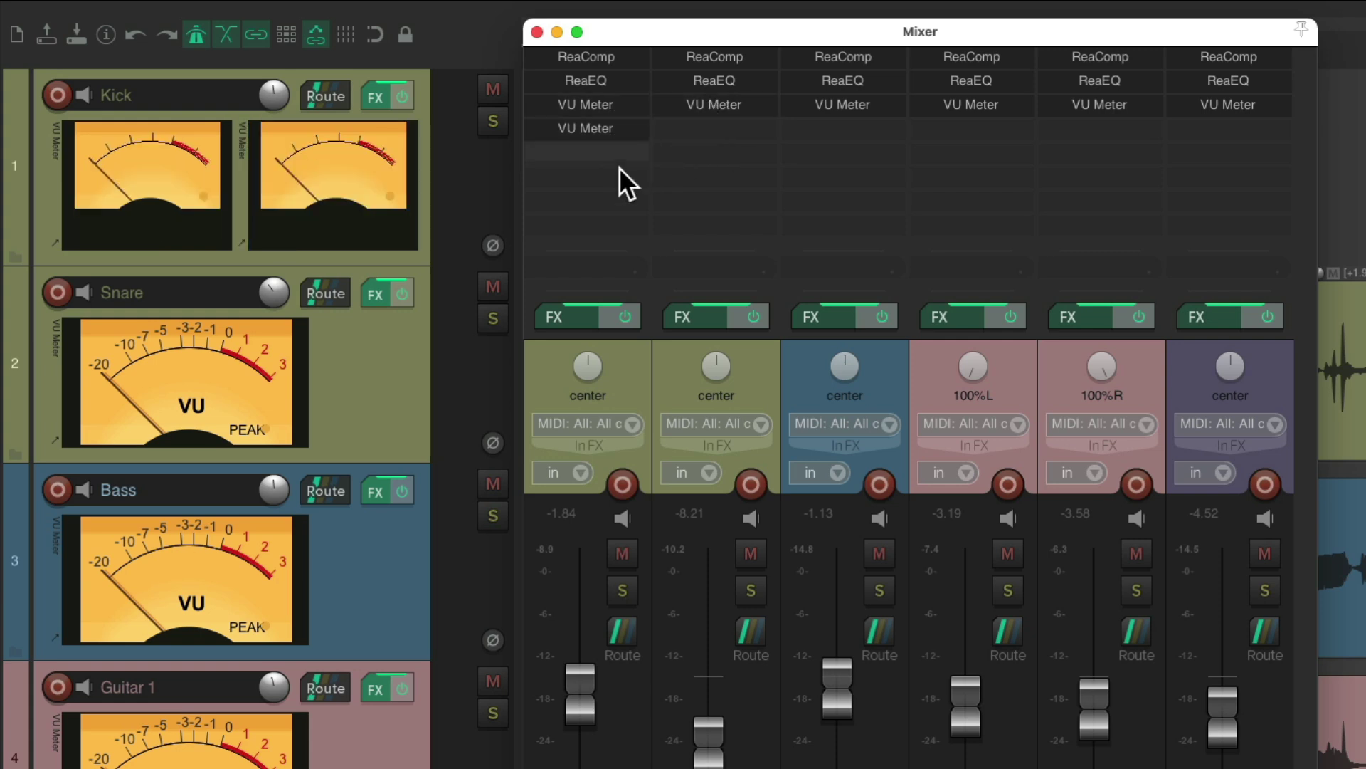
{"action": "right_click", "coordinate": [555, 130]}
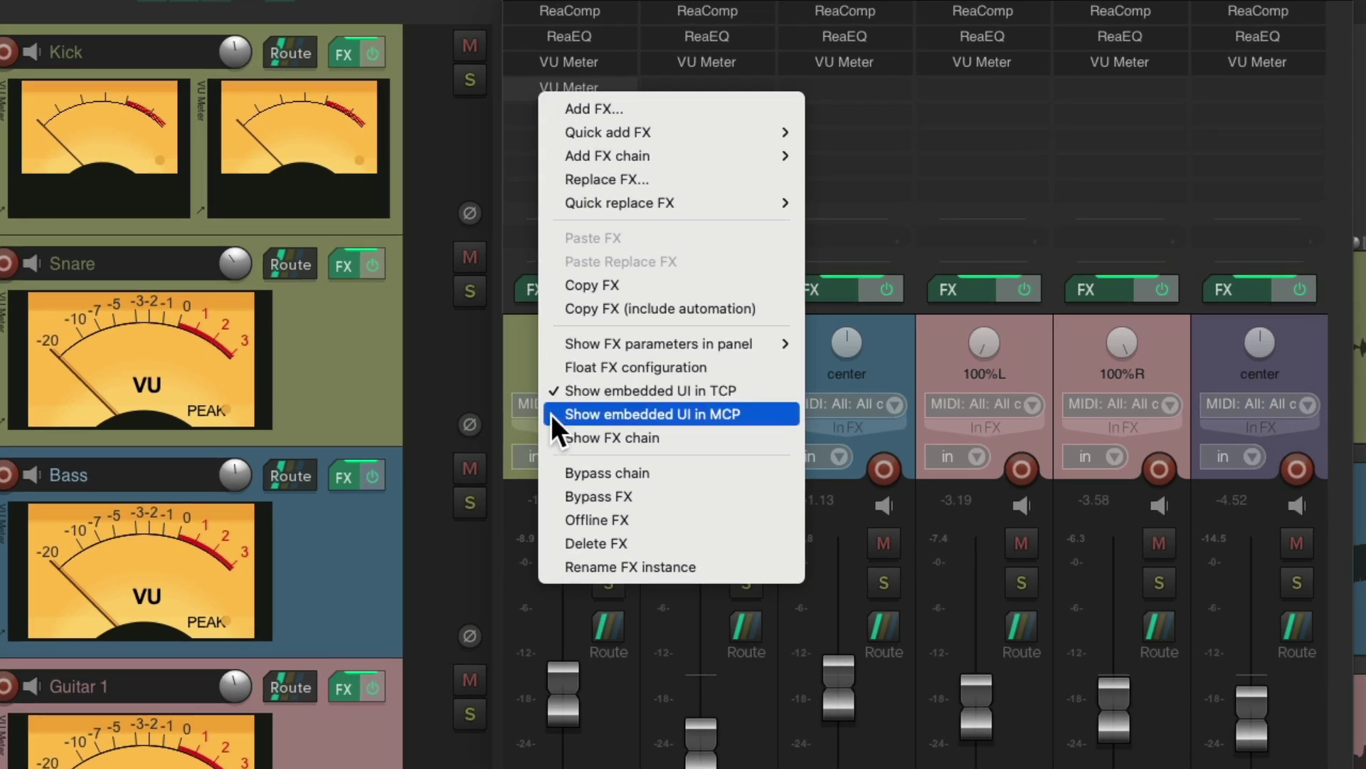
{"action": "left_click", "coordinate": [553, 415]}
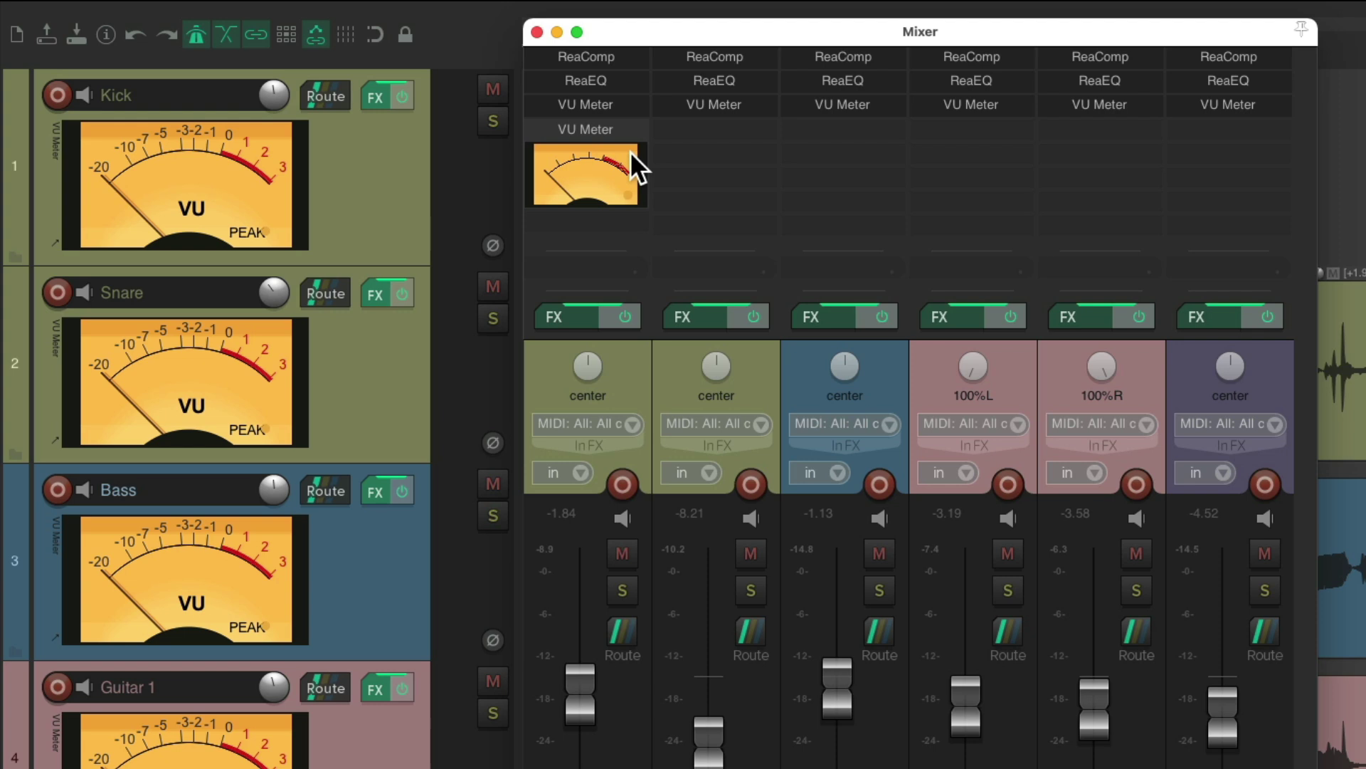
{"action": "left_click_drag", "start_coordinate": [626, 132], "coordinate": [1185, 159]}
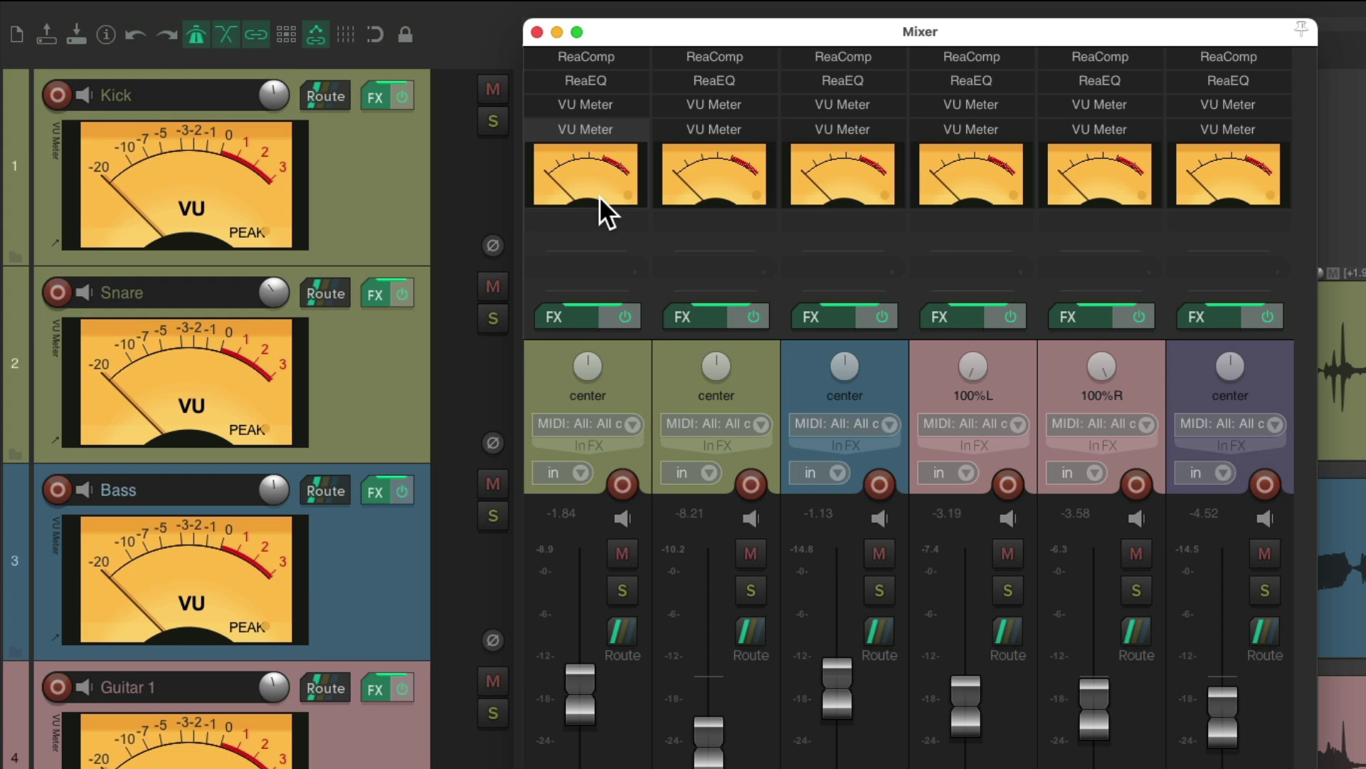
Remove the second VU Meter from Vocals, Guitar 2, Guitar 1, Bass and Snare, then open Kick's
{"action": "left_click", "coordinate": [1203, 130], "text": "alt"}
{"action": "left_click", "coordinate": [1054, 129], "text": "alt"}
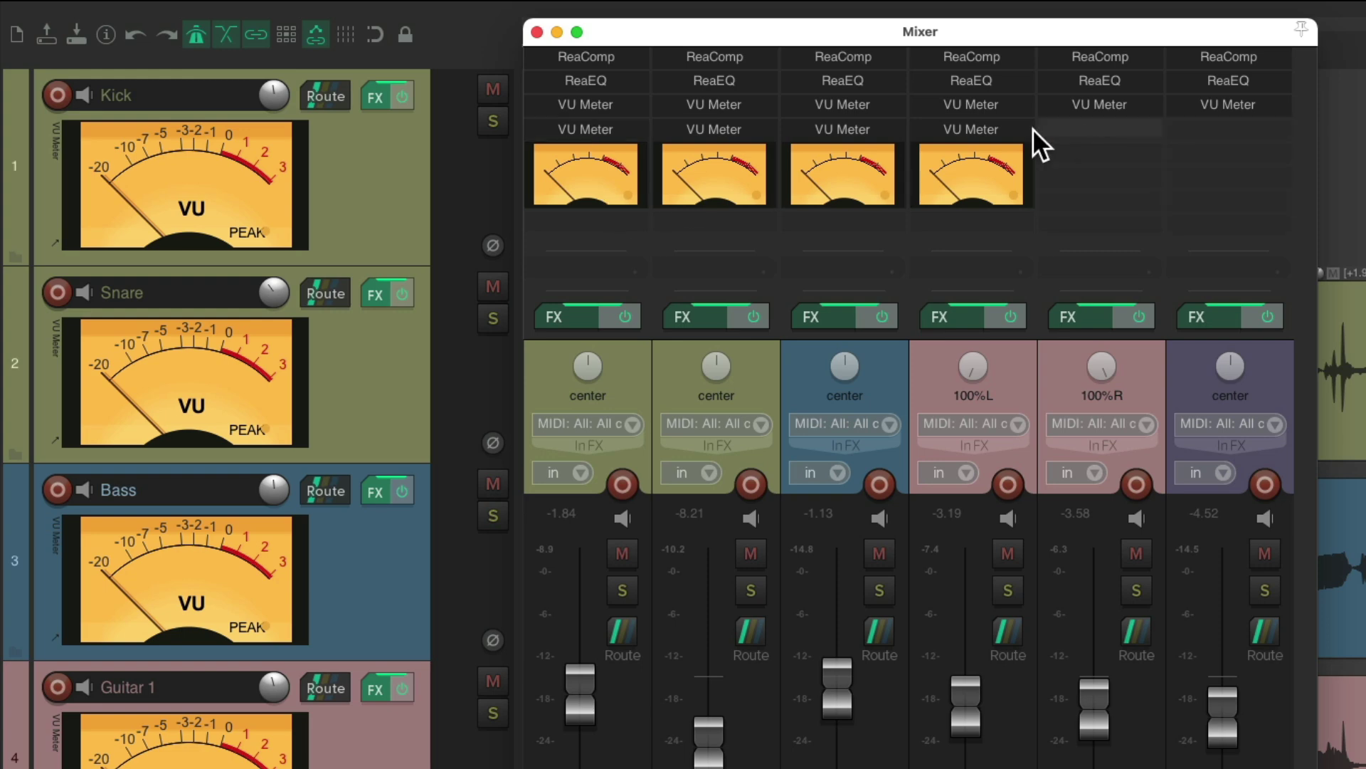
{"action": "left_click", "coordinate": [968, 129], "text": "alt"}
{"action": "left_click", "coordinate": [857, 129], "text": "alt"}
{"action": "left_click", "coordinate": [757, 129], "text": "alt"}
{"action": "left_click", "coordinate": [601, 131]}
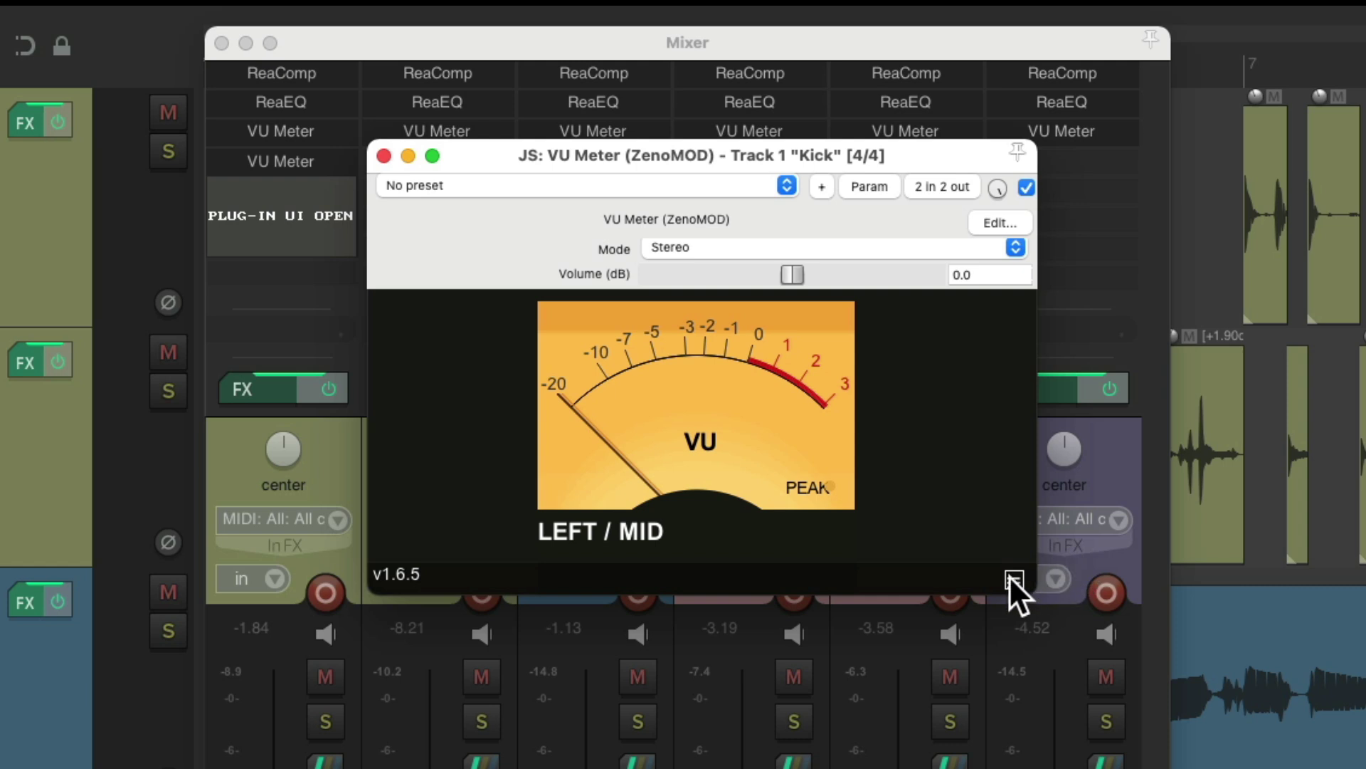
Switch Kick's second VU Meter to the Ivory UI style and copy it onto the other mixer strips
{"action": "left_click", "coordinate": [1011, 578]}
{"action": "left_click", "coordinate": [732, 246]}
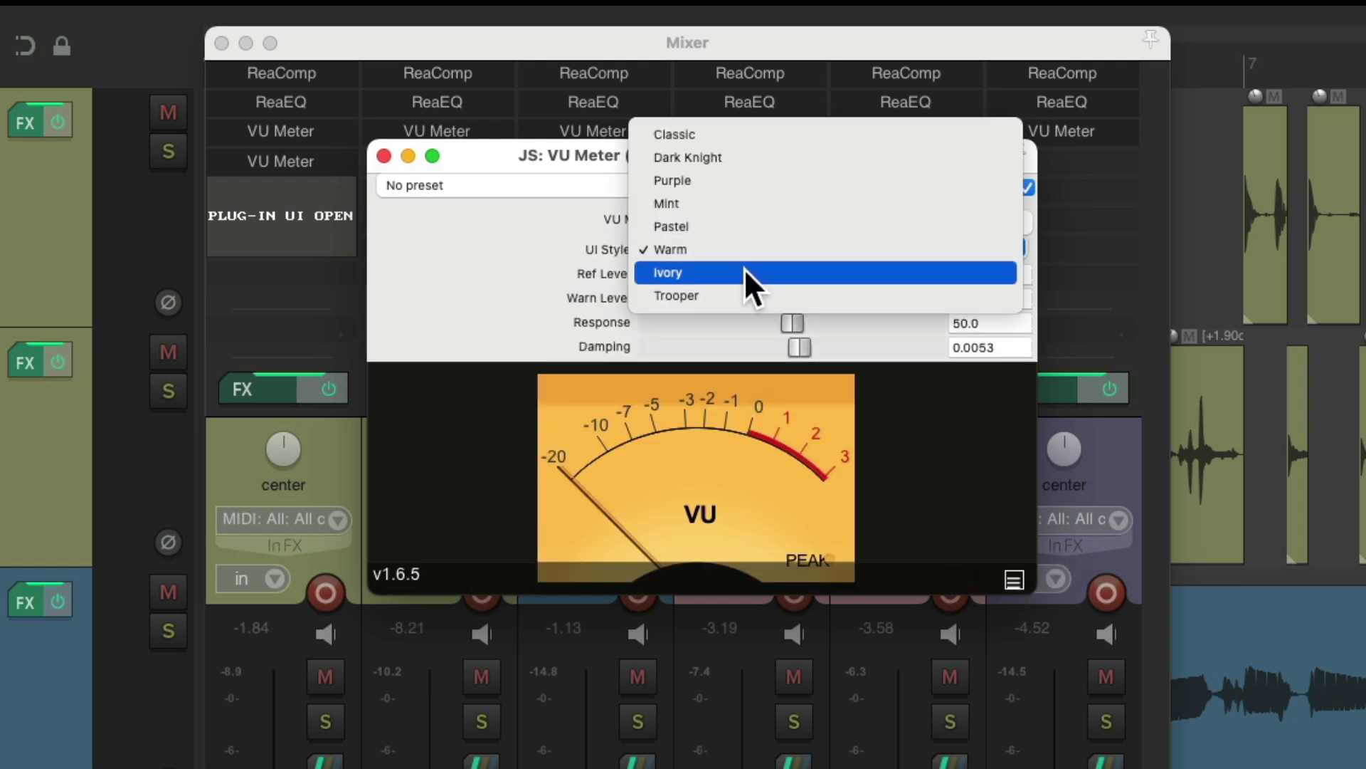
{"action": "left_click", "coordinate": [744, 271]}
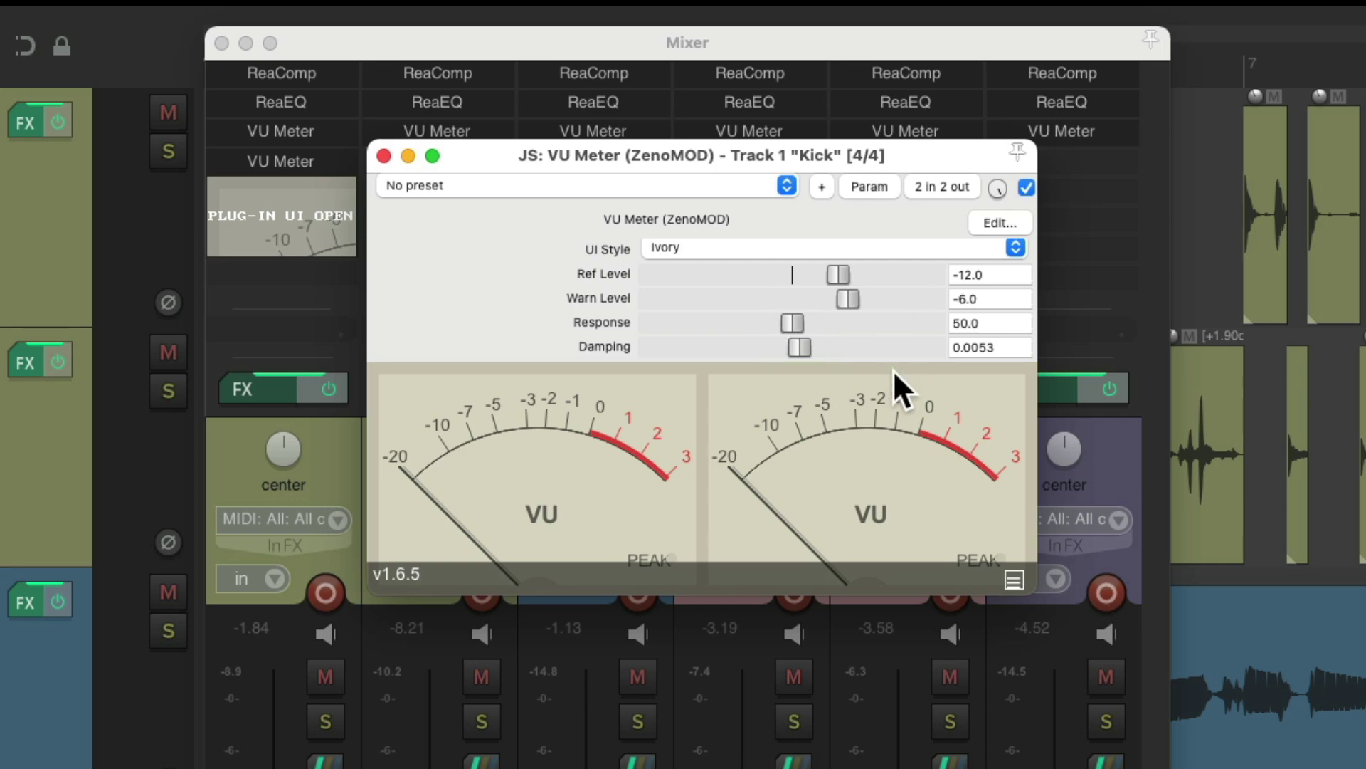
{"action": "left_click", "coordinate": [384, 156]}
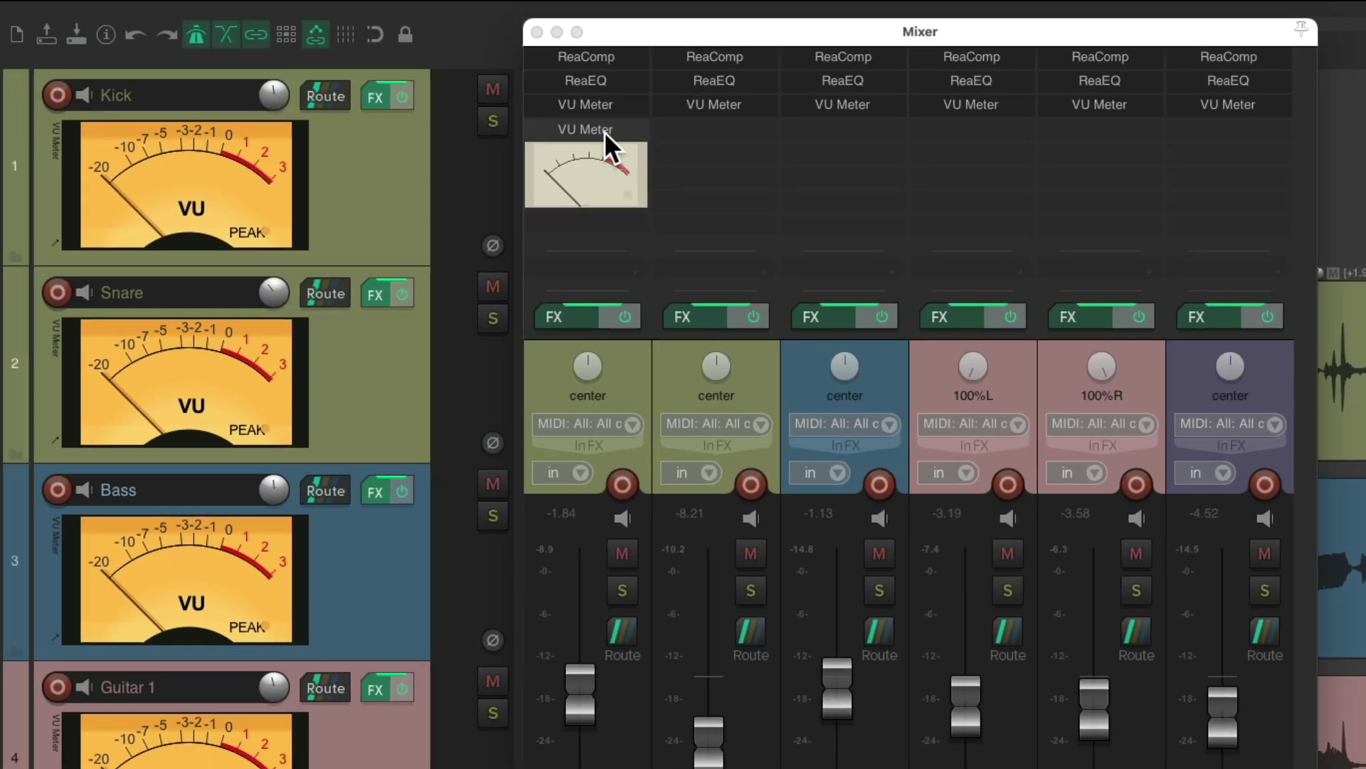
{"action": "left_click_drag", "start_coordinate": [604, 131], "coordinate": [1223, 165]}
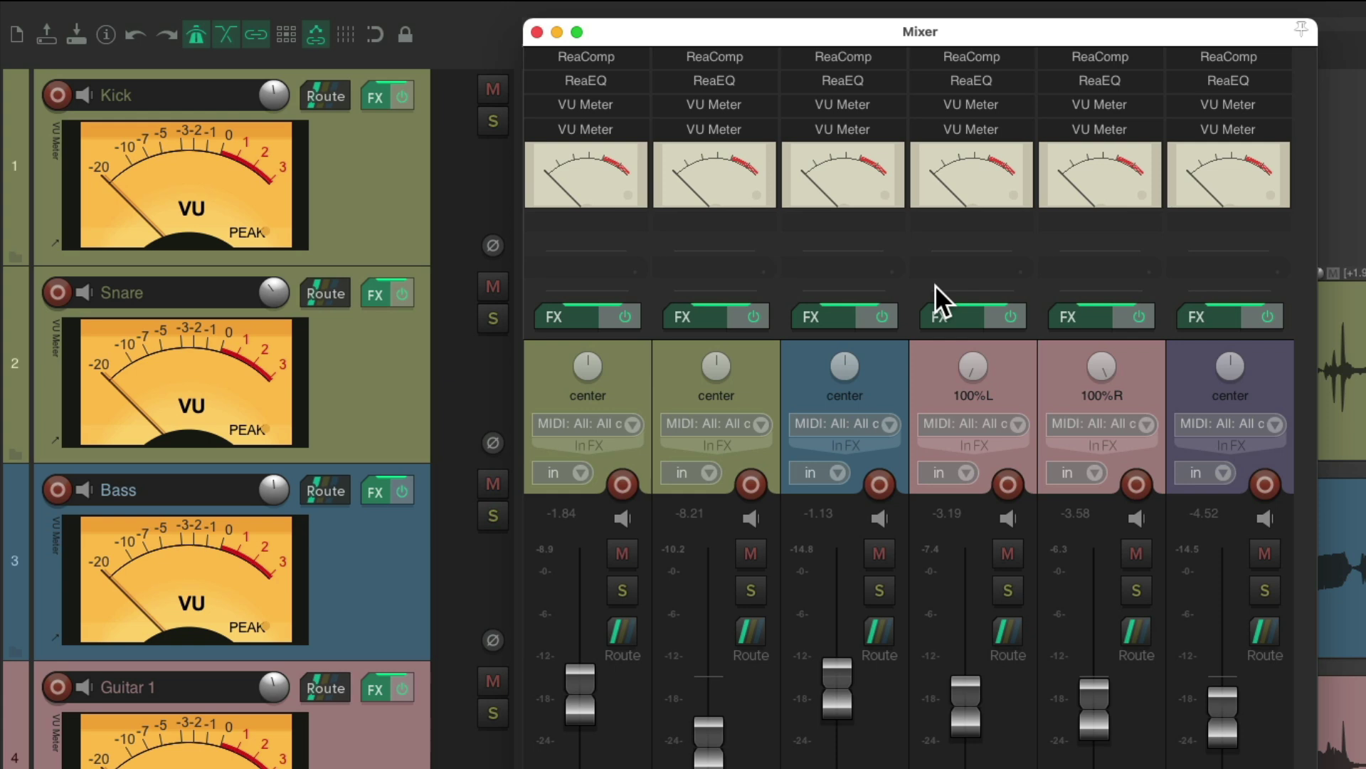
Play the mix to watch the meters respond, stop playback, and close the Mixer
{"action": "key", "text": "space"}
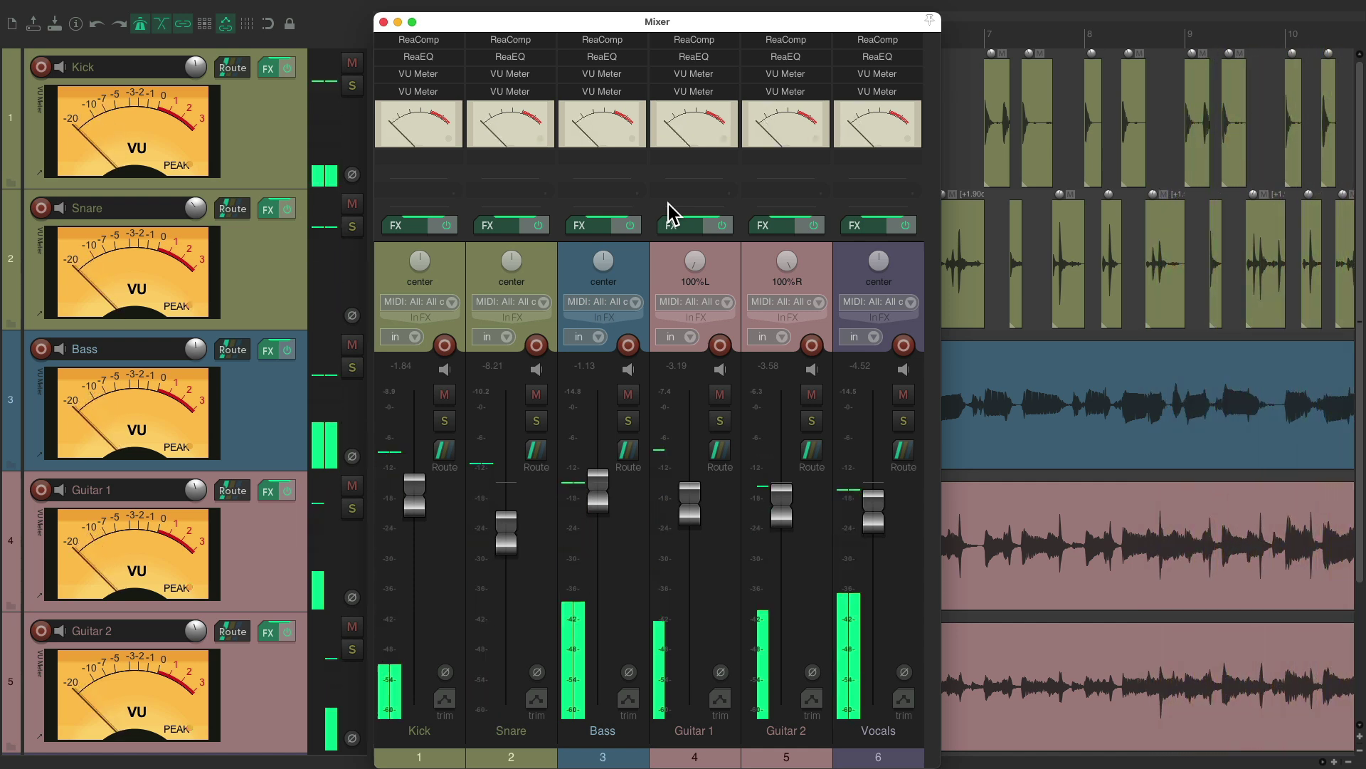
{"action": "key", "text": "space"}
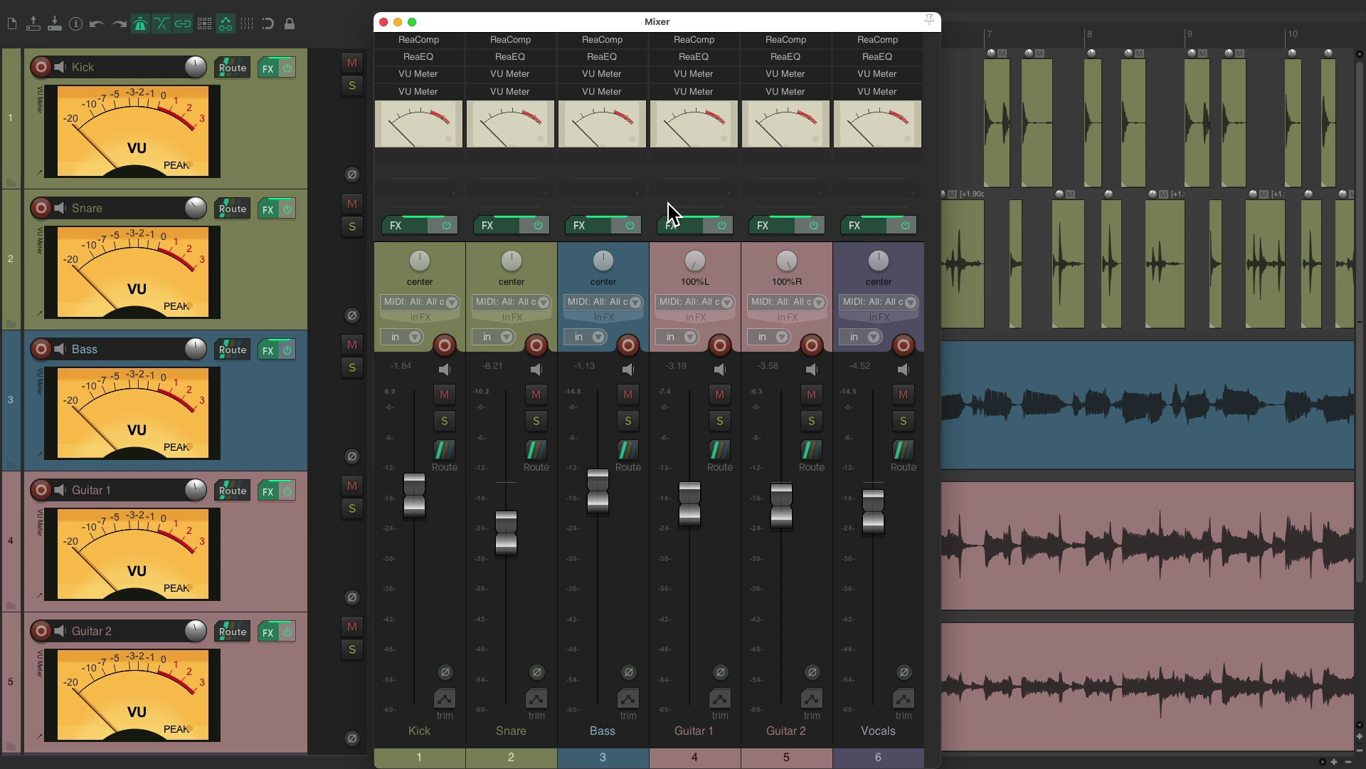
{"action": "left_click", "coordinate": [384, 22]}
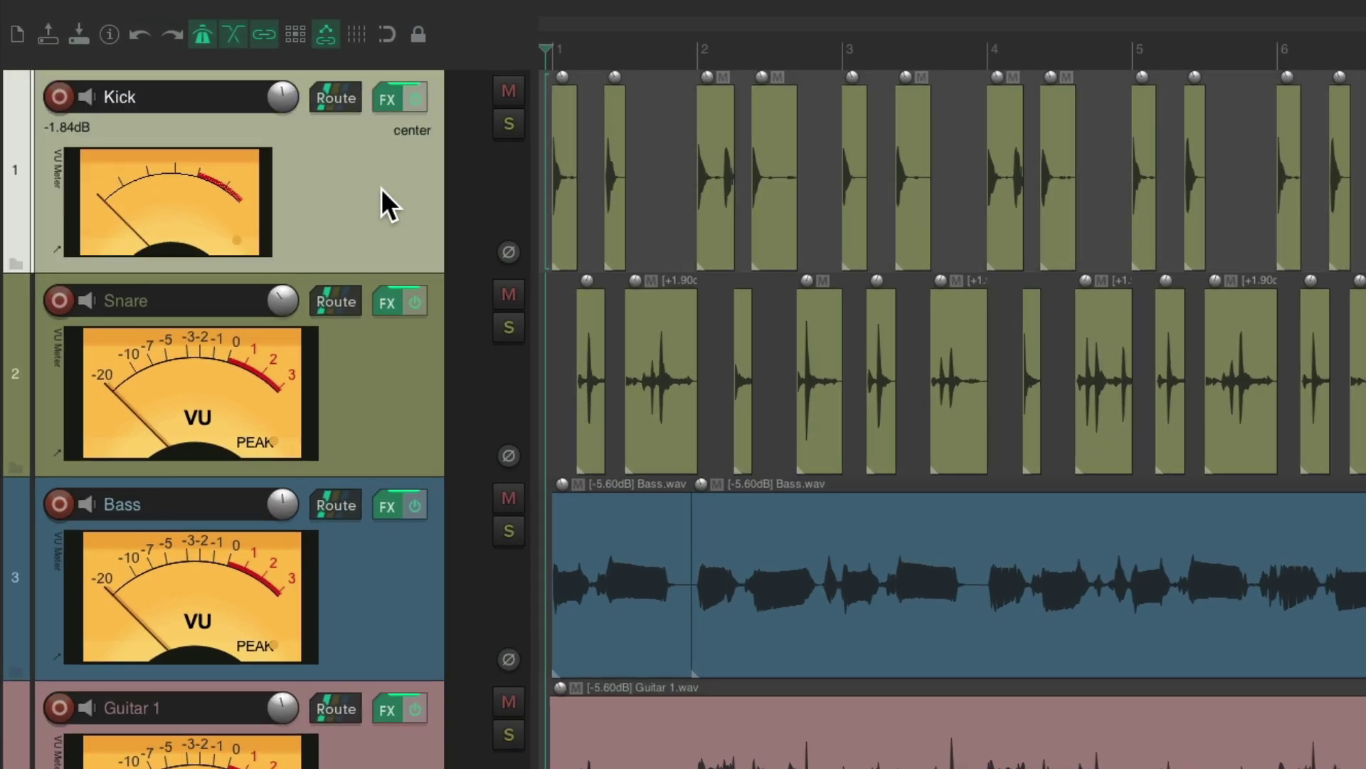
Insert a new track and copy both of Kick's VU Meter effects onto it
{"action": "key", "text": "ctrl+t"}
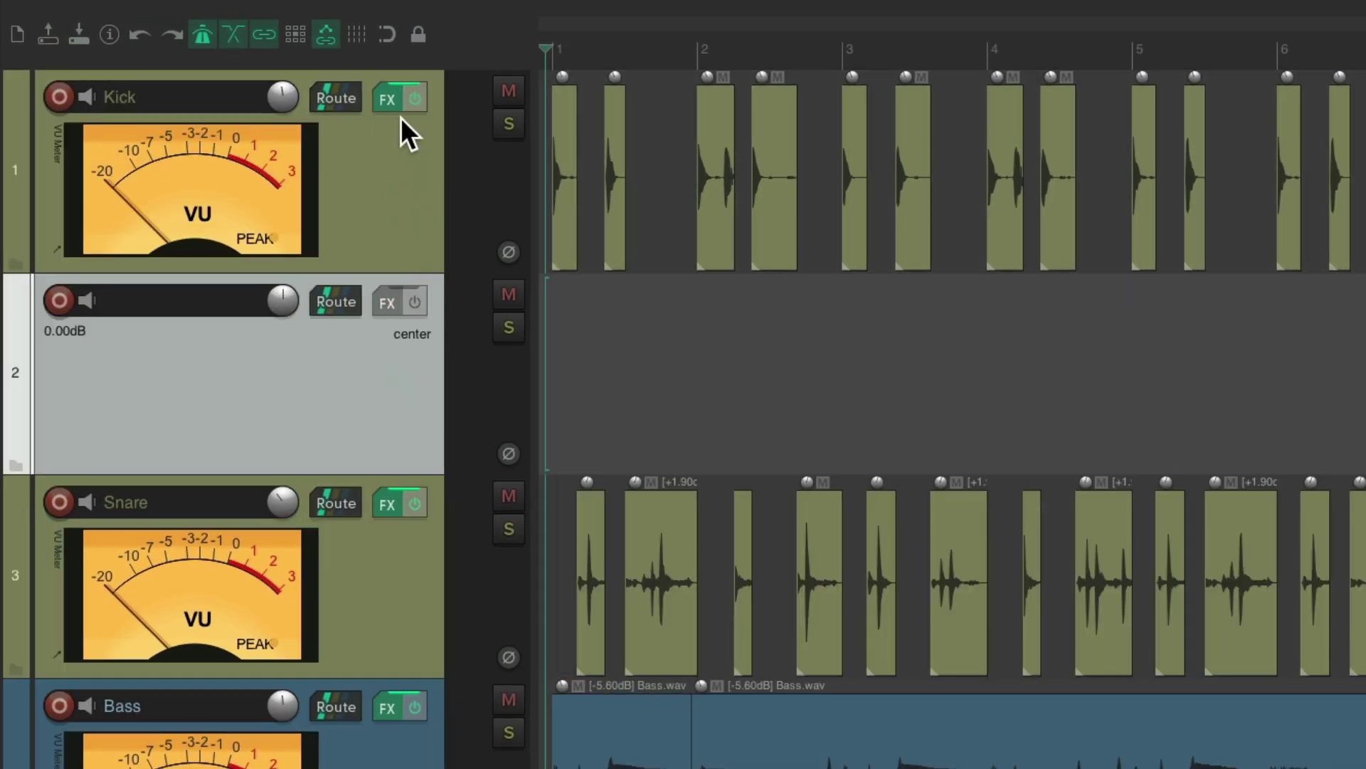
{"action": "left_click", "coordinate": [387, 100]}
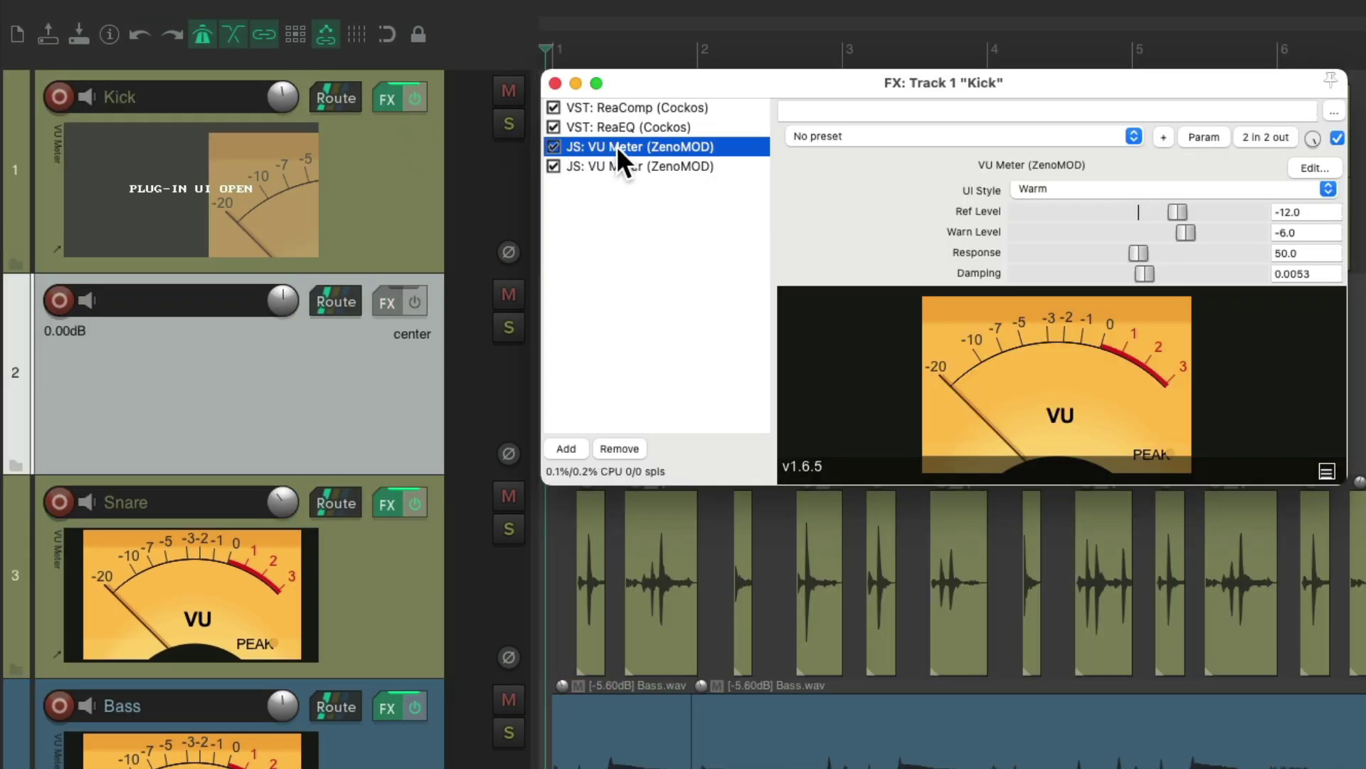
{"action": "left_click_drag", "start_coordinate": [392, 292], "coordinate": [349, 356]}
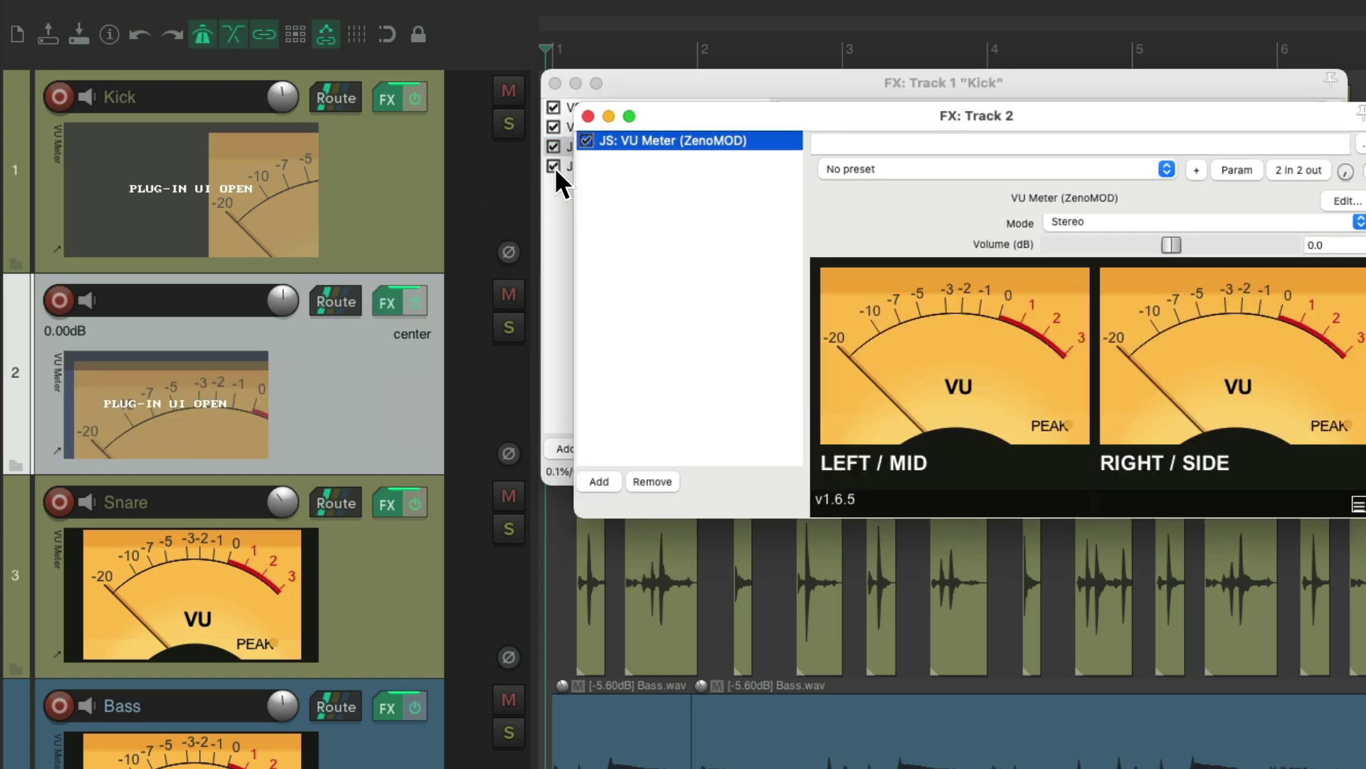
{"action": "left_click", "coordinate": [588, 113]}
{"action": "left_click_drag", "start_coordinate": [627, 171], "coordinate": [373, 374]}
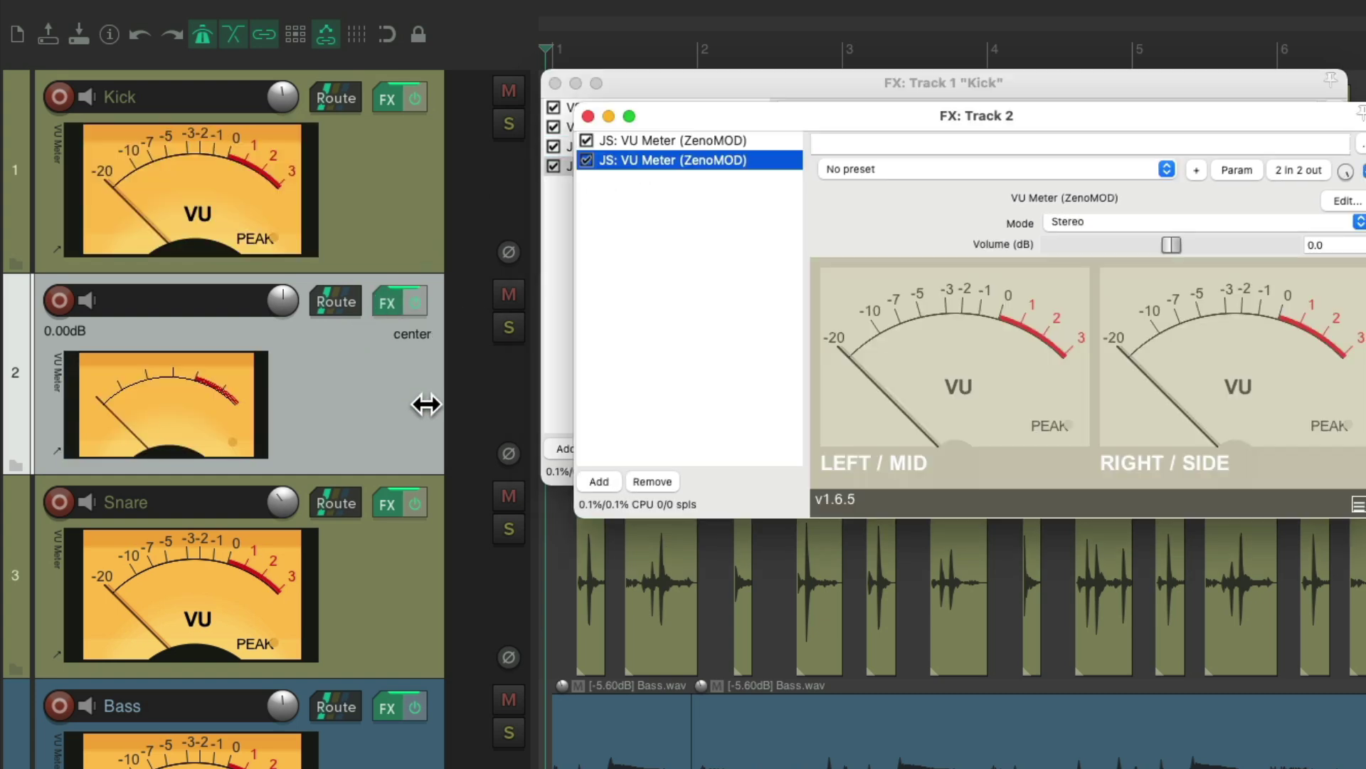
{"action": "left_click", "coordinate": [425, 405]}
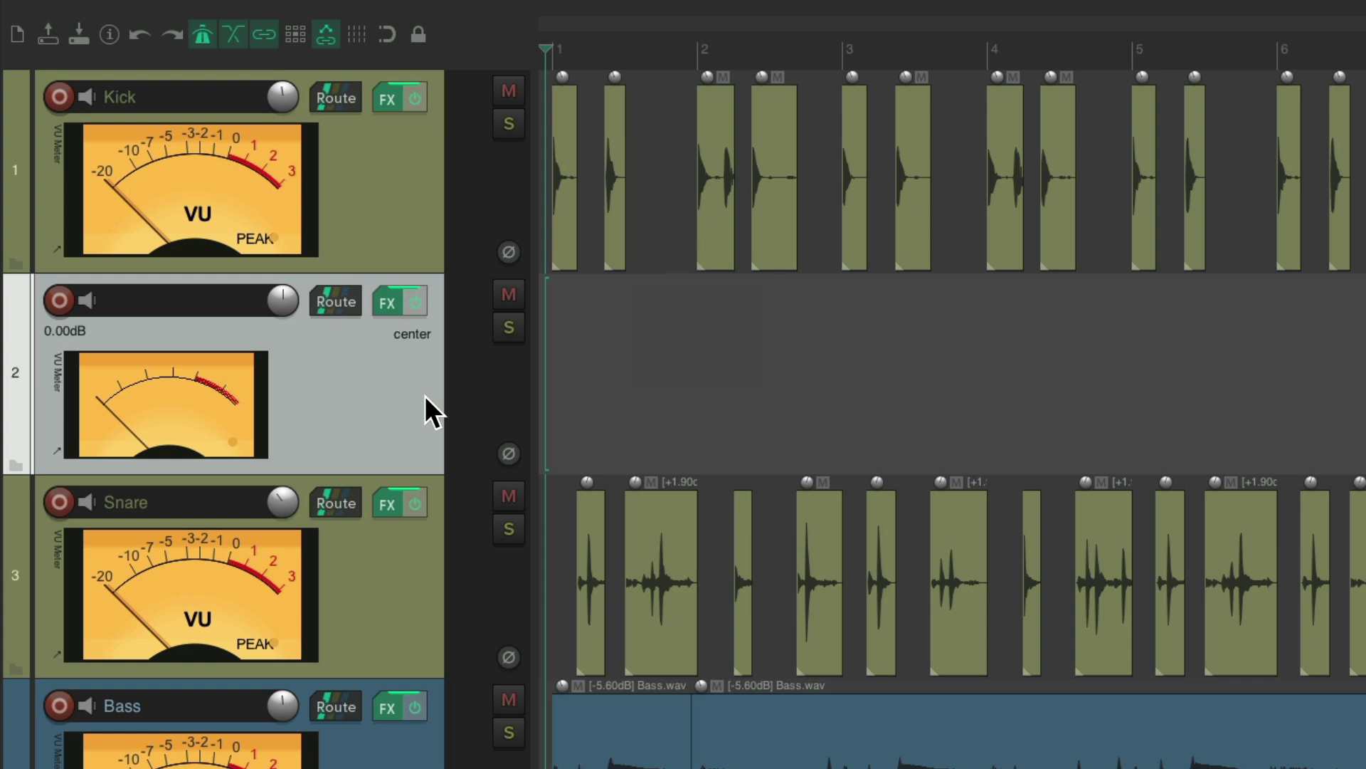
Select all the original tracks except the new one and remove them
{"action": "key", "text": "ctrl+a"}
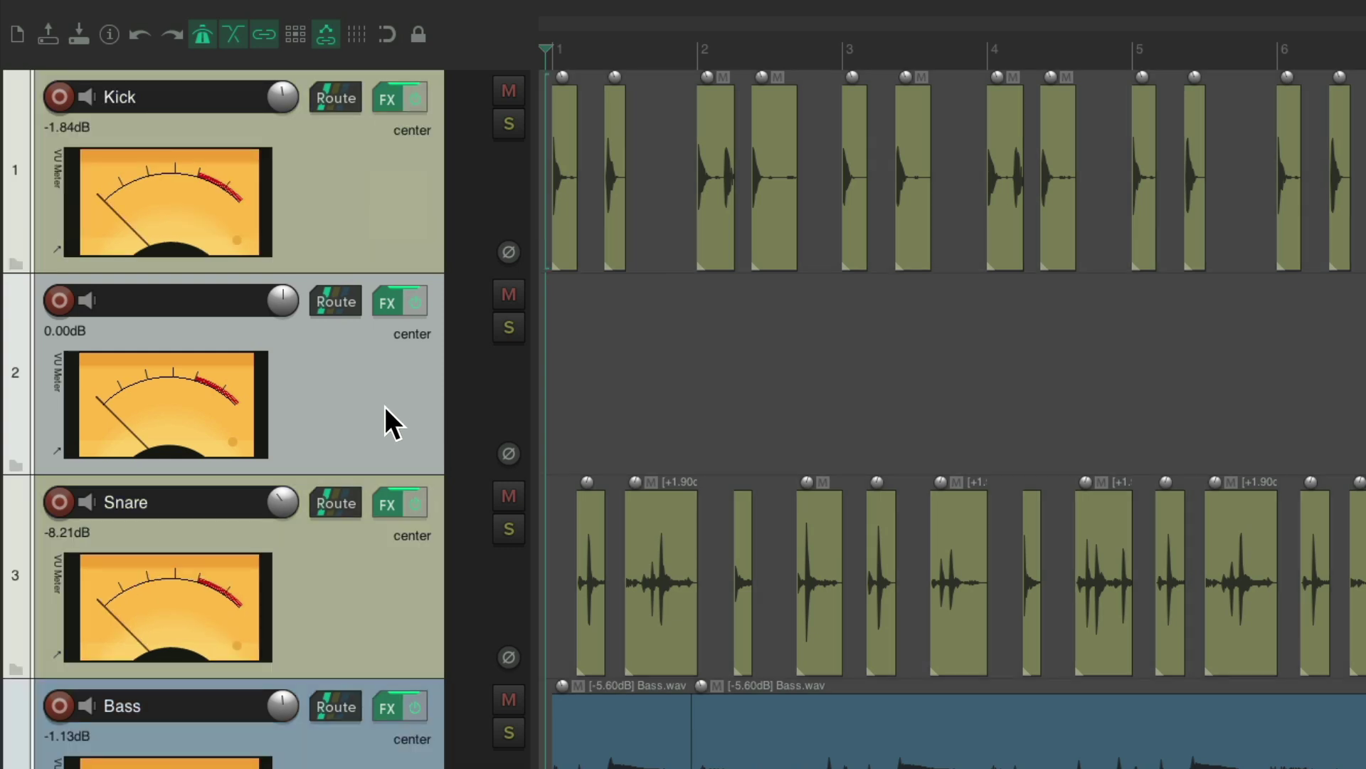
{"action": "left_click", "coordinate": [360, 413]}
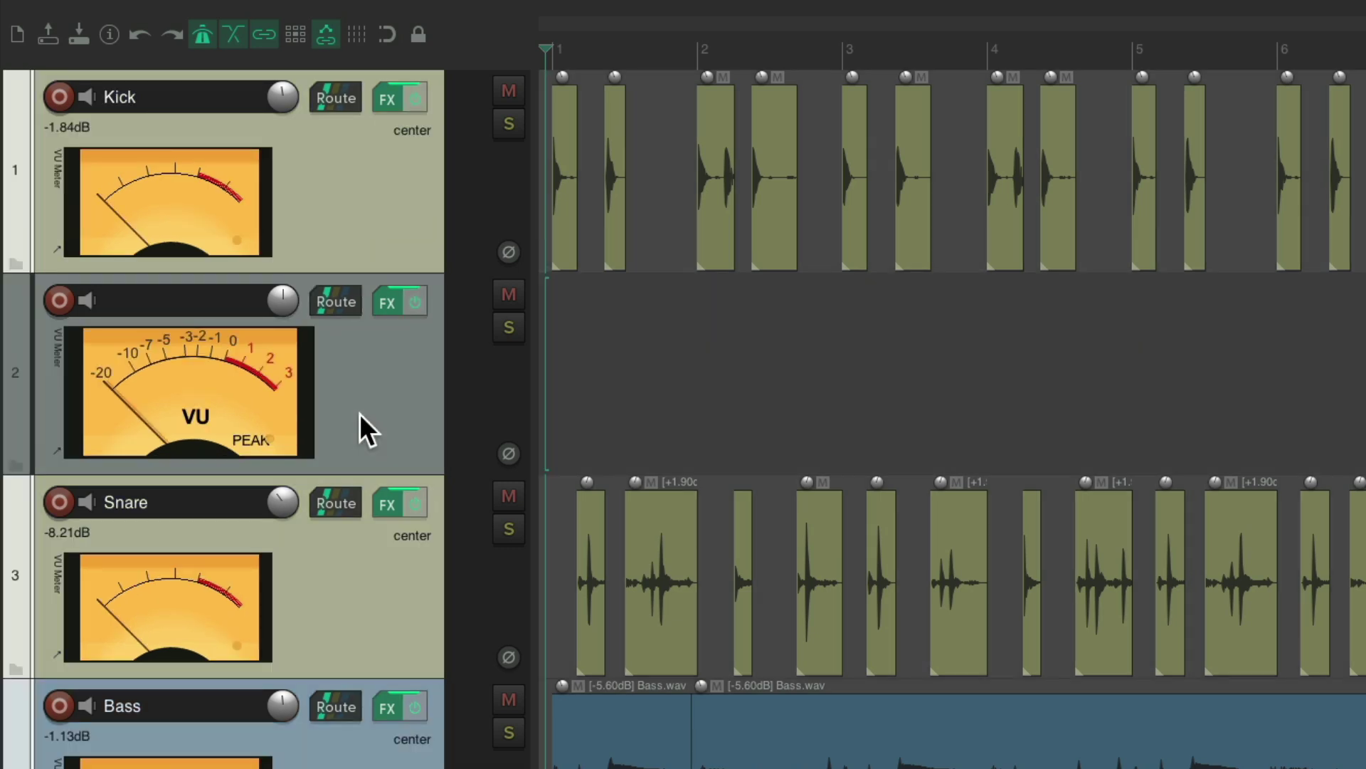
{"action": "key", "text": "ctrl+z"}
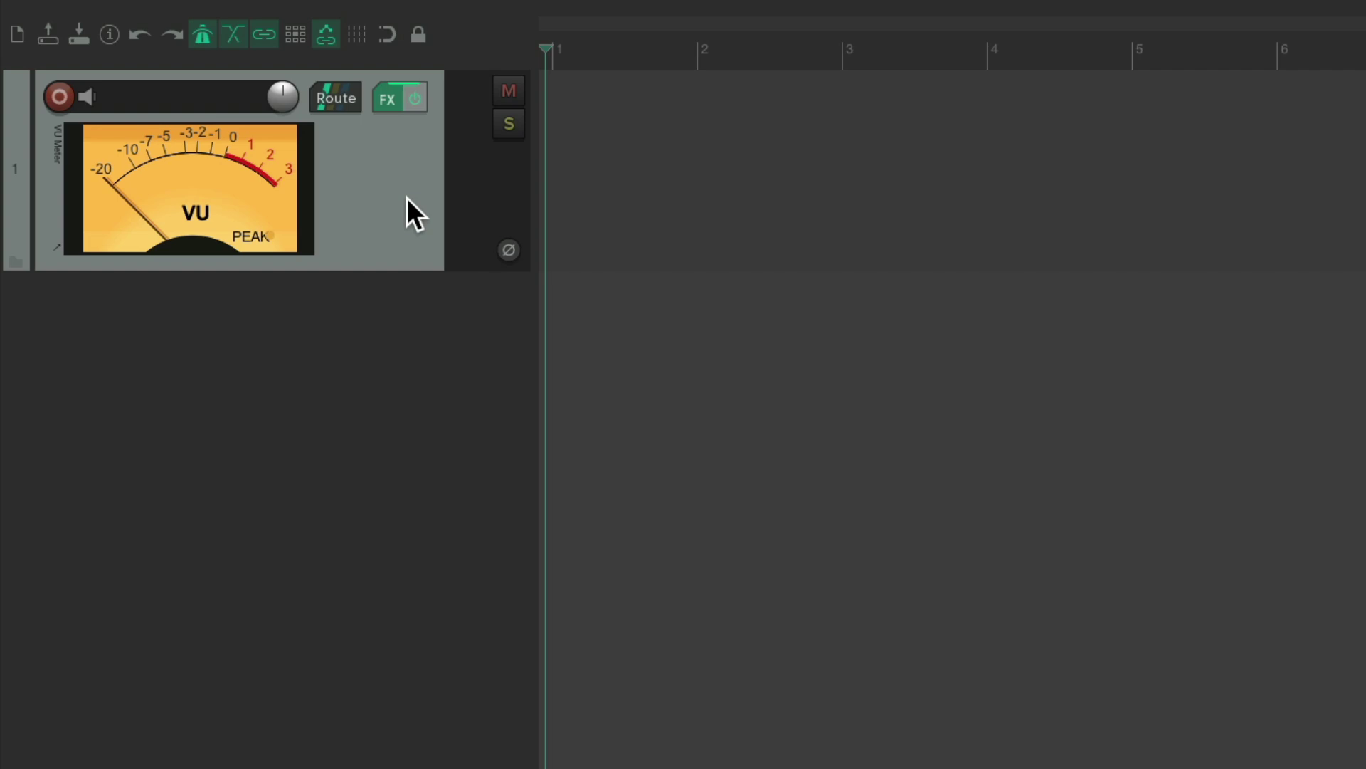
Check the mixer, then save the track's two VU Meters as the default chain for new tracks
{"action": "key", "text": "ctrl+m"}
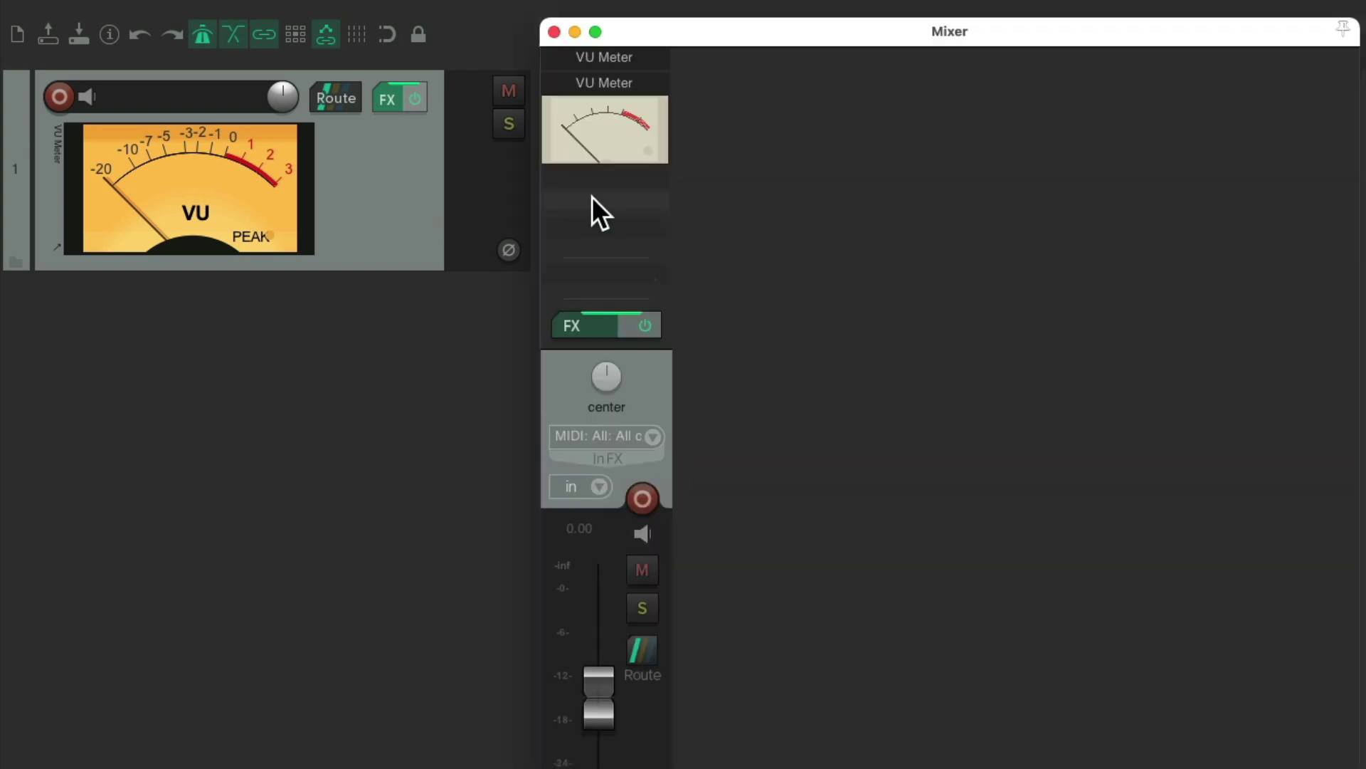
{"action": "key", "text": "ctrl+m"}
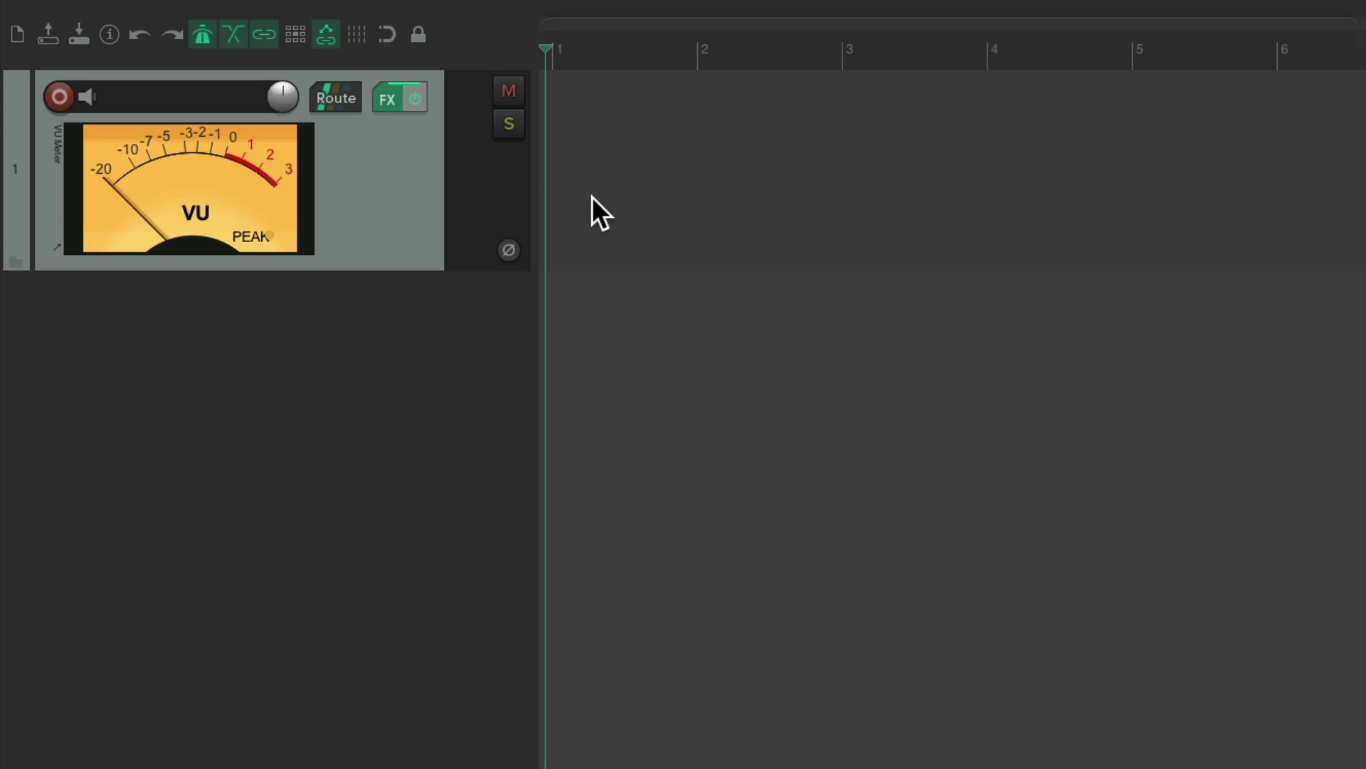
{"action": "left_click", "coordinate": [384, 100]}
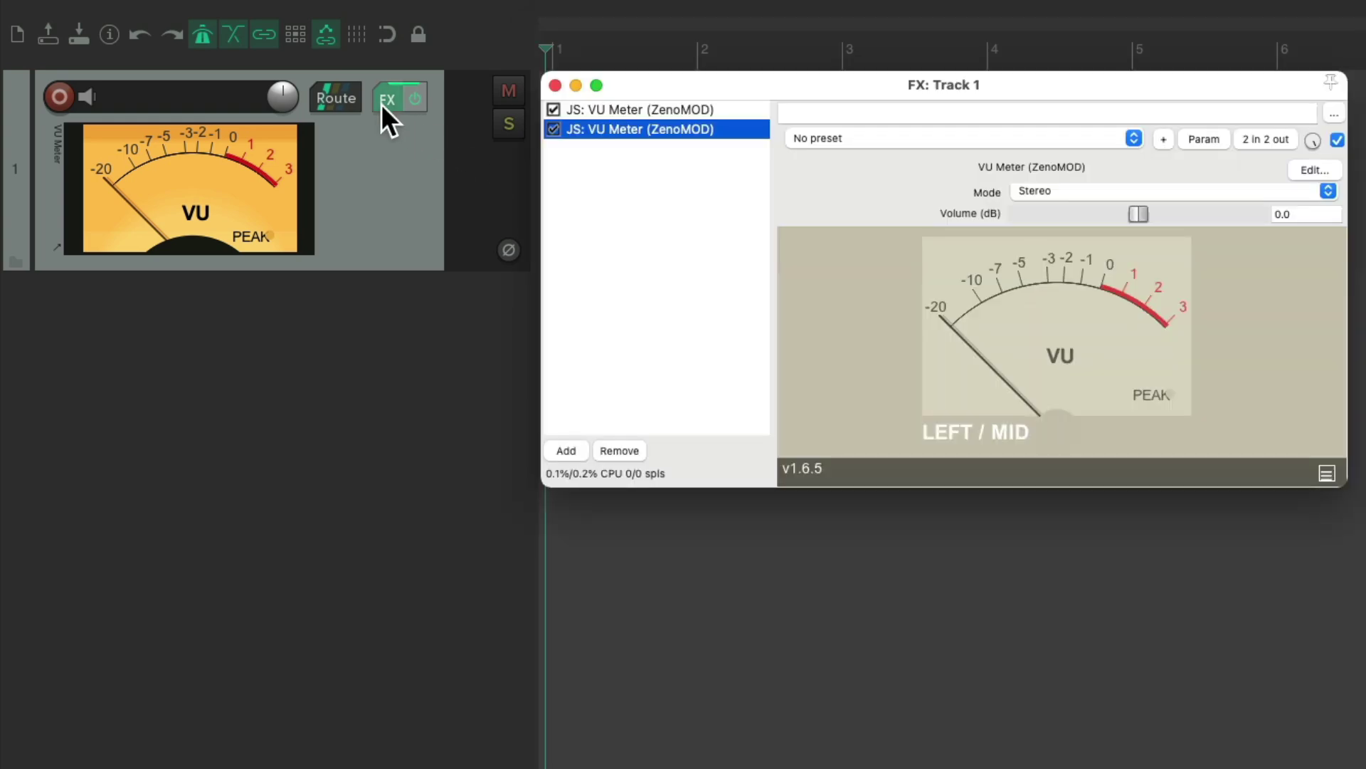
{"action": "right_click", "coordinate": [629, 178]}
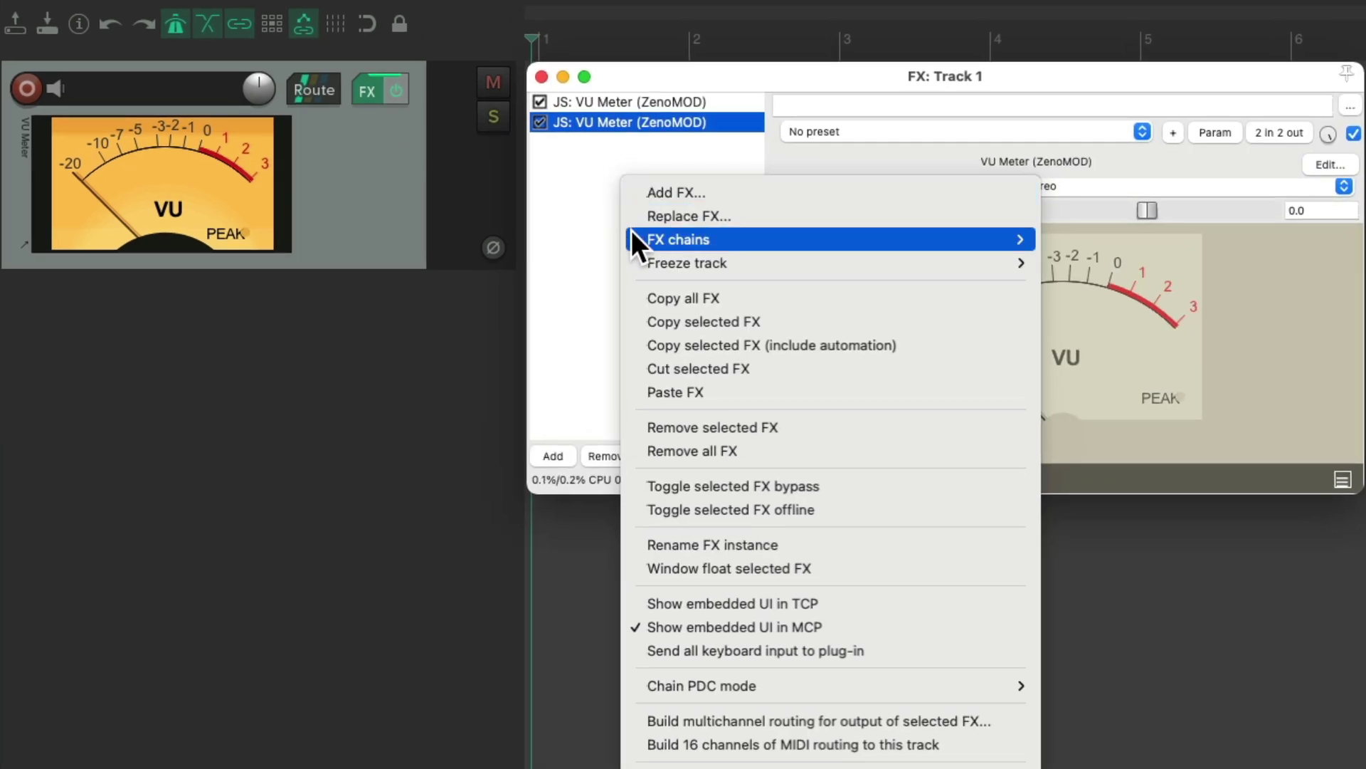
{"action": "mouse_move", "coordinate": [643, 239]}
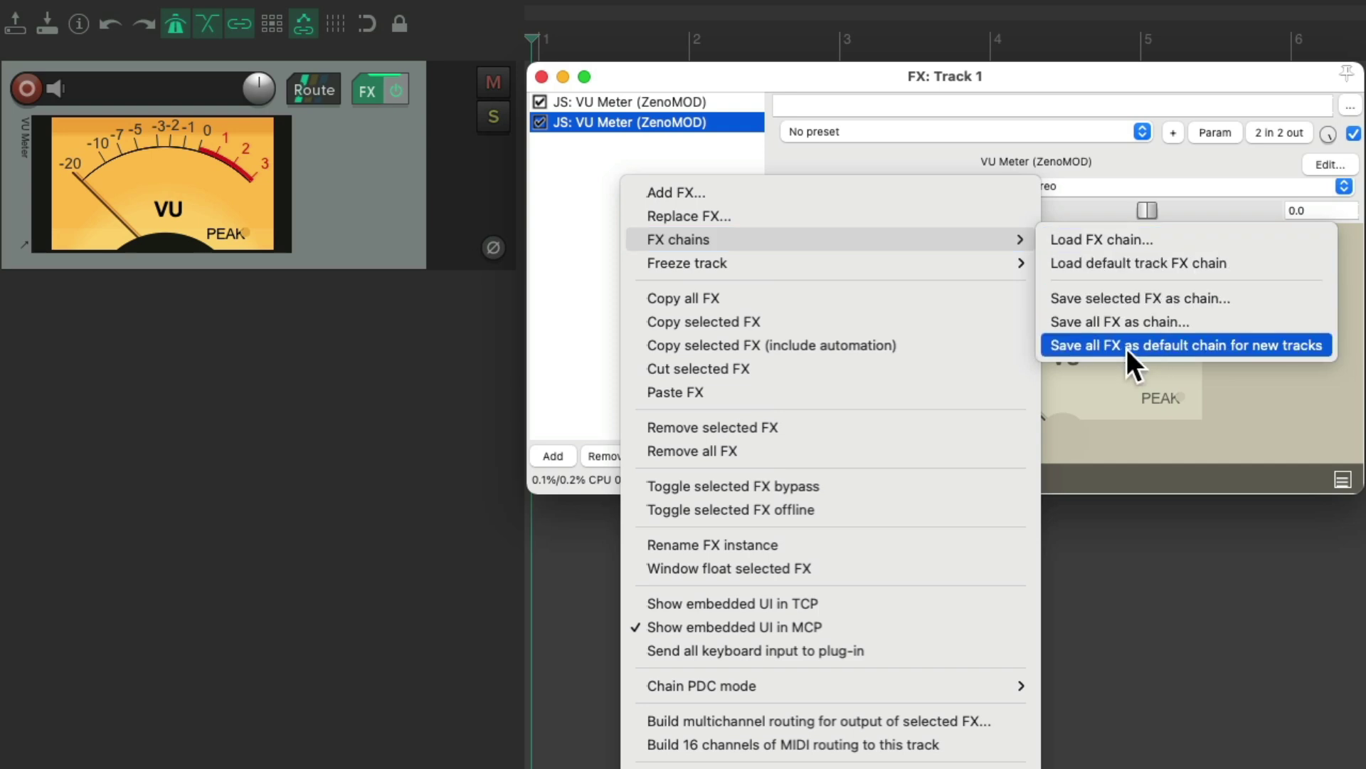
{"action": "left_click", "coordinate": [1183, 348]}
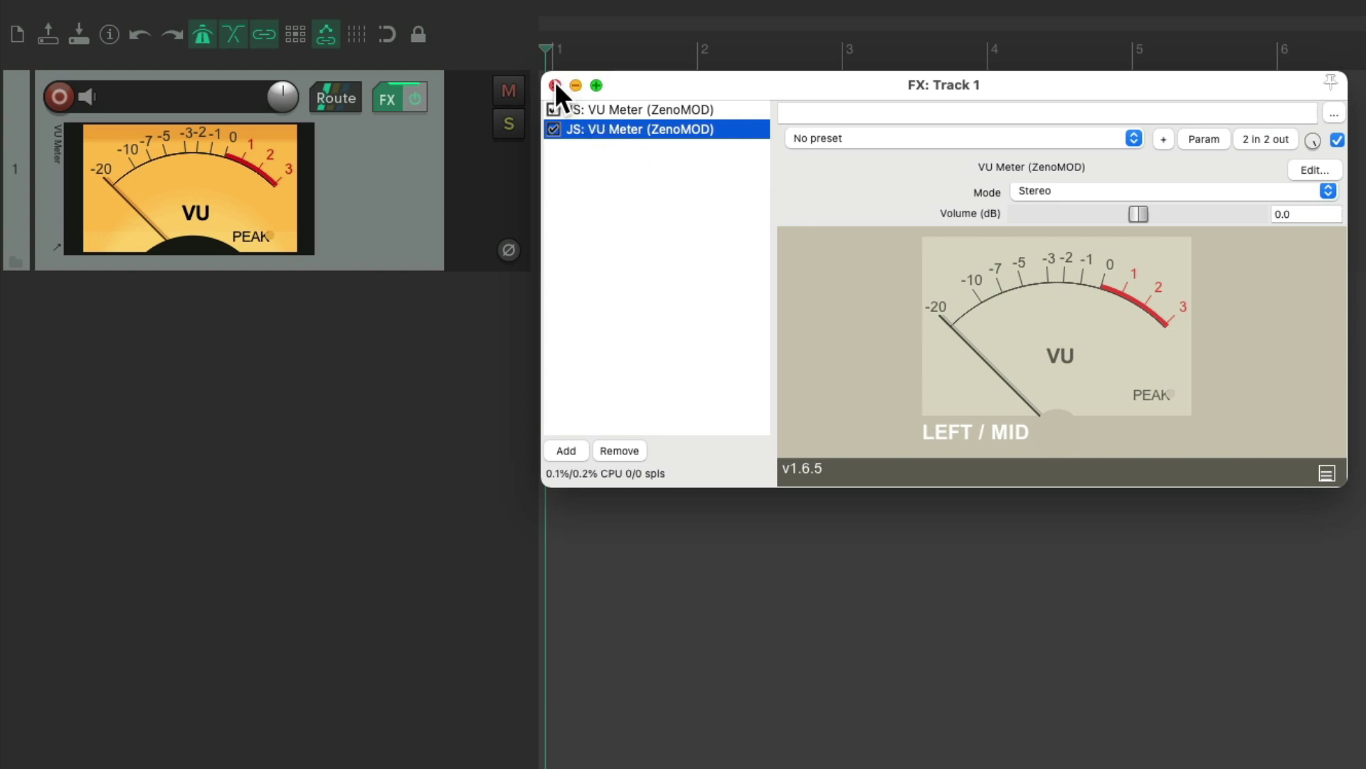
Close the effects window and delete the remaining track
{"action": "left_click", "coordinate": [556, 84]}
{"action": "left_click", "coordinate": [387, 181]}
{"action": "key", "text": "Delete"}
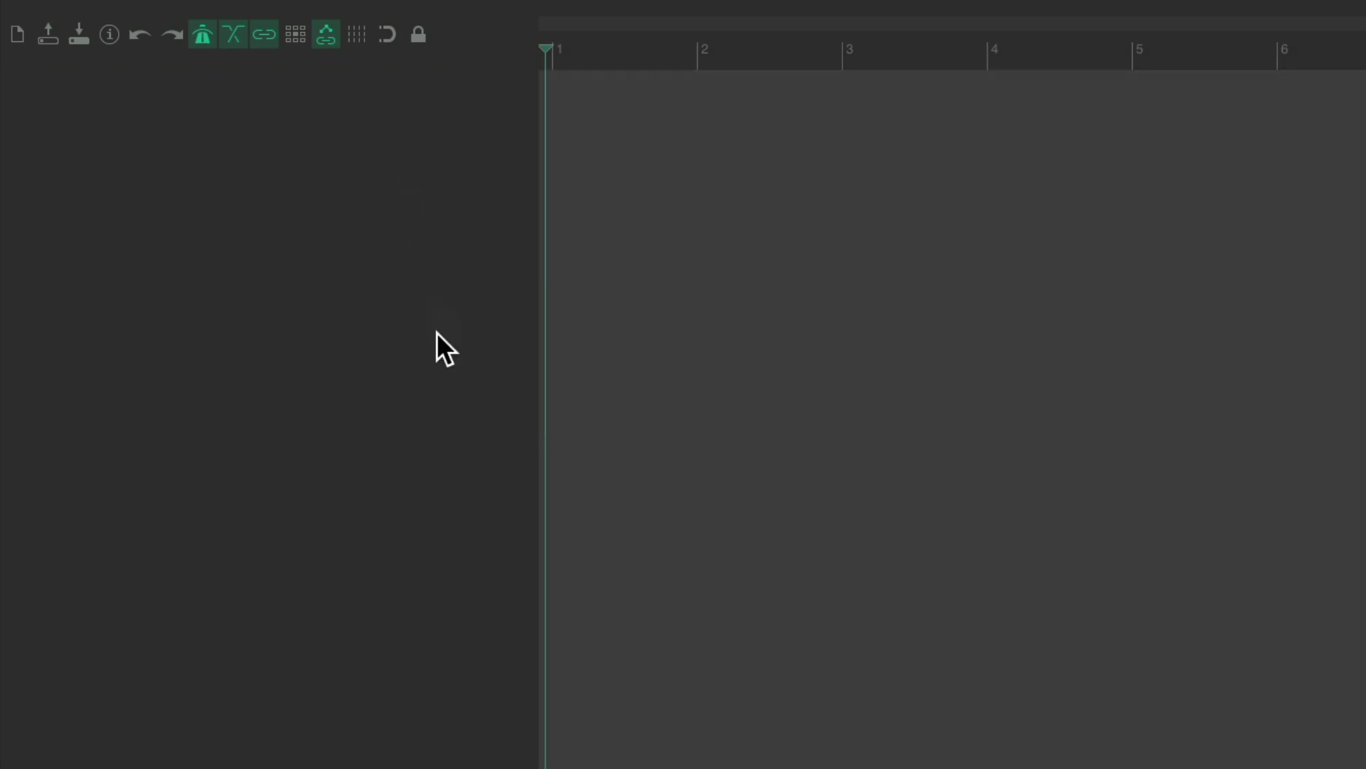
Add five new tracks and open the Mixer to confirm they carry the default Warm and Ivory meters
{"action": "double_click", "coordinate": [360, 283]}
{"action": "double_click", "coordinate": [361, 370]}
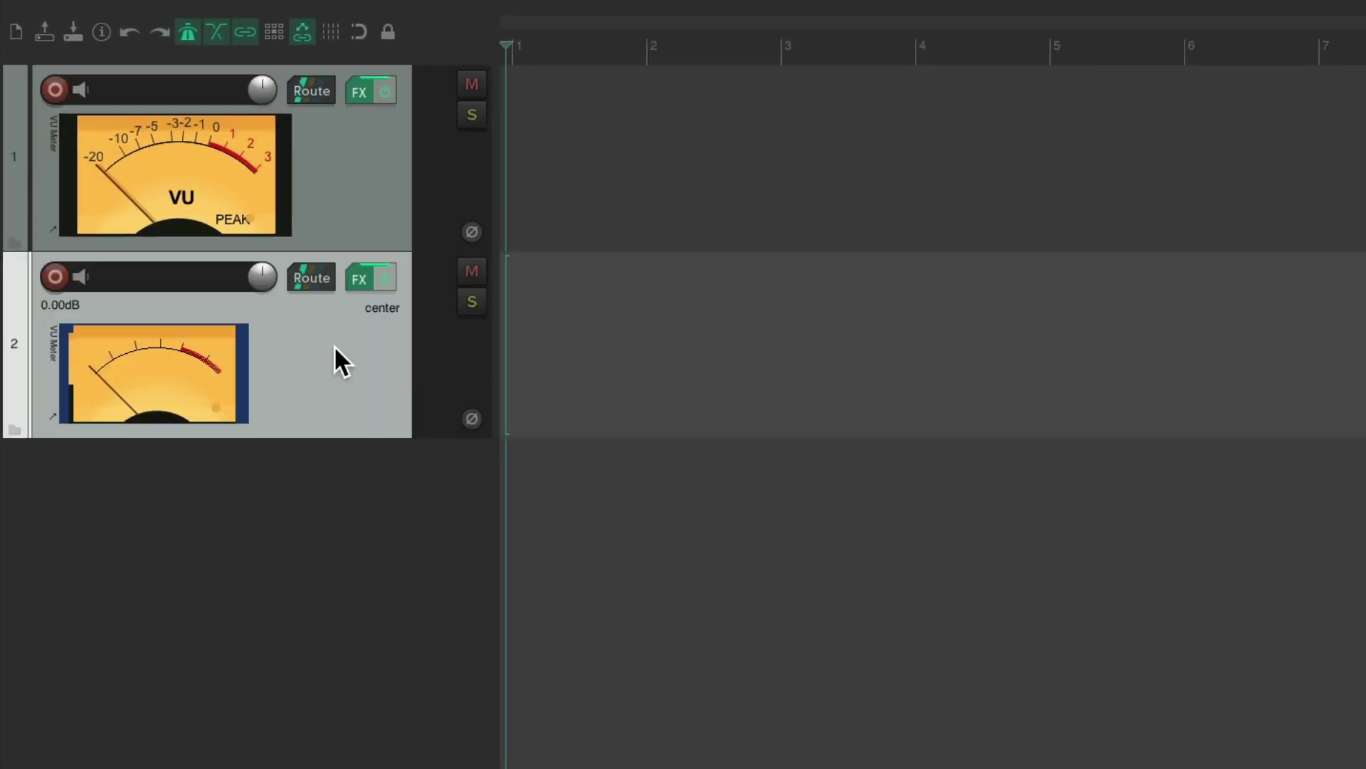
{"action": "double_click", "coordinate": [362, 644]}
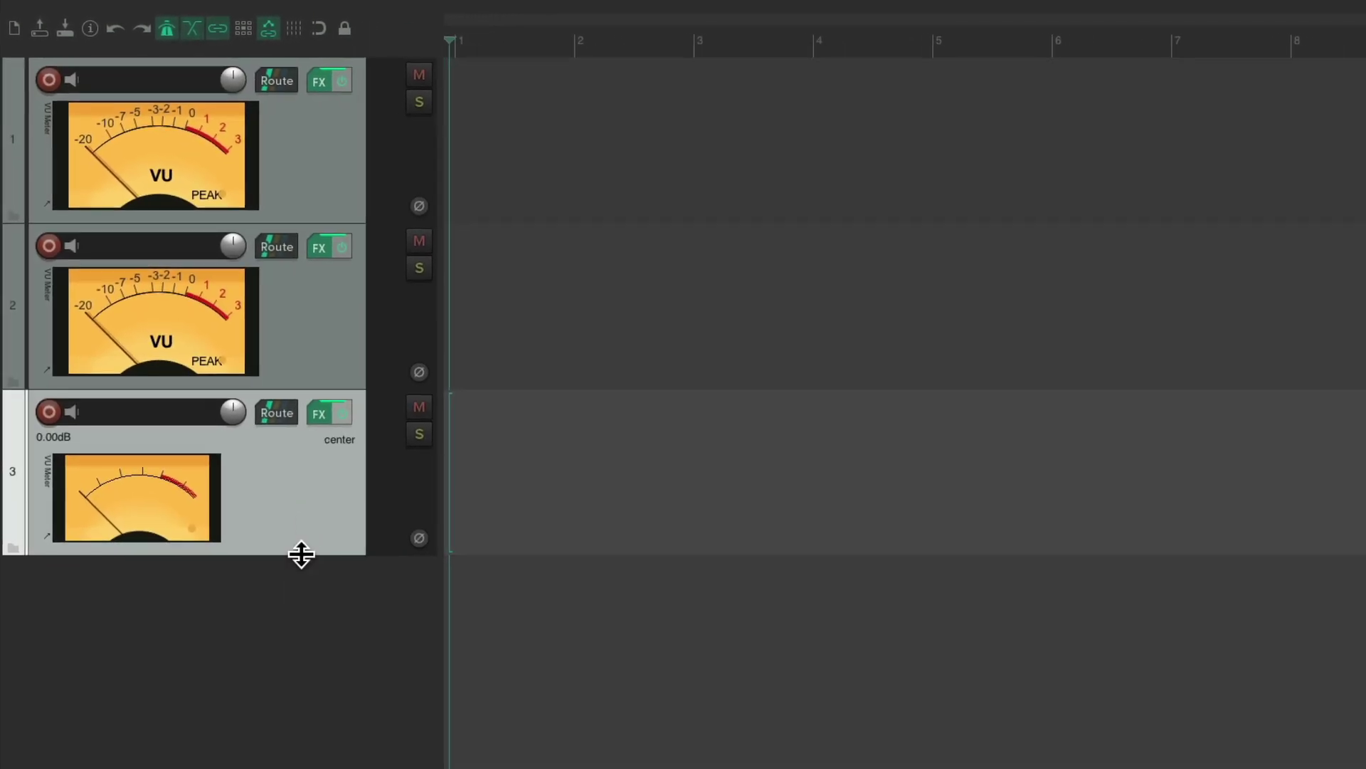
{"action": "double_click", "coordinate": [302, 590]}
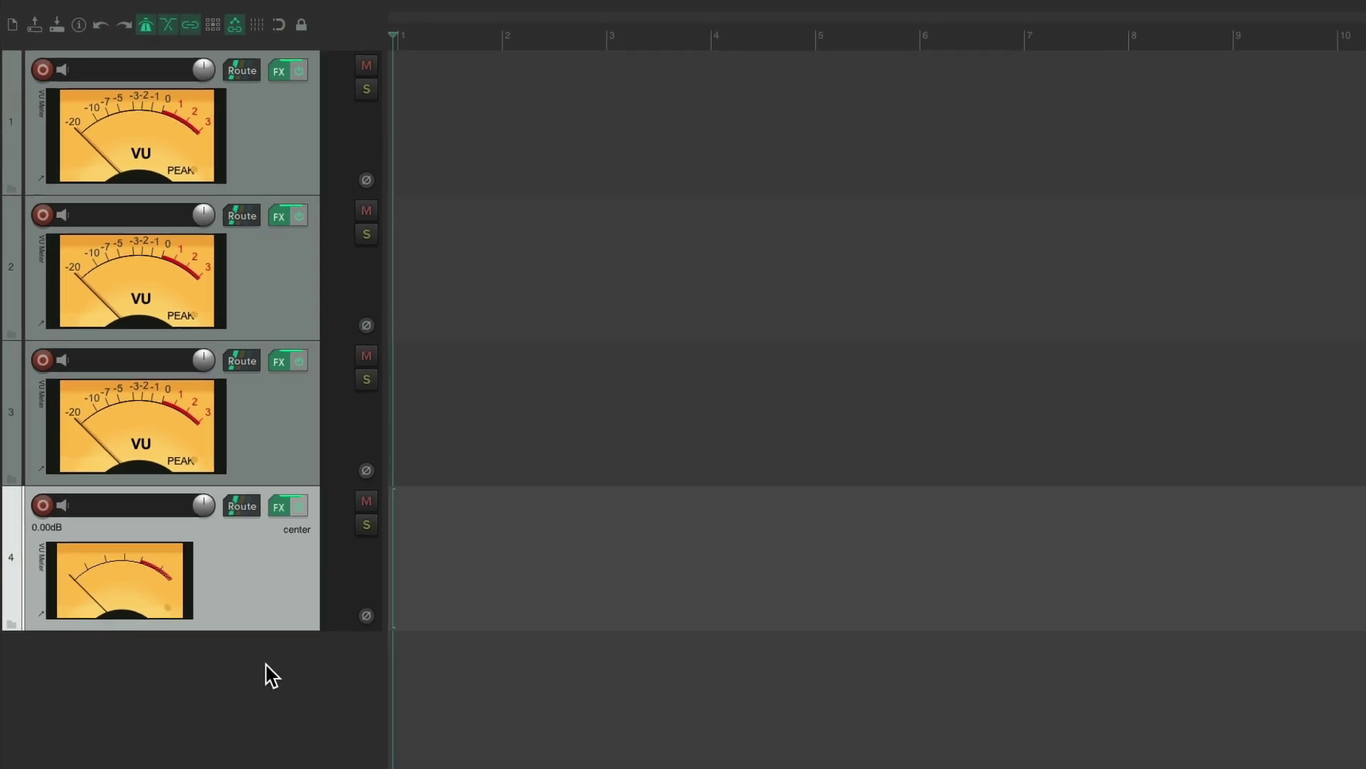
{"action": "double_click", "coordinate": [270, 676]}
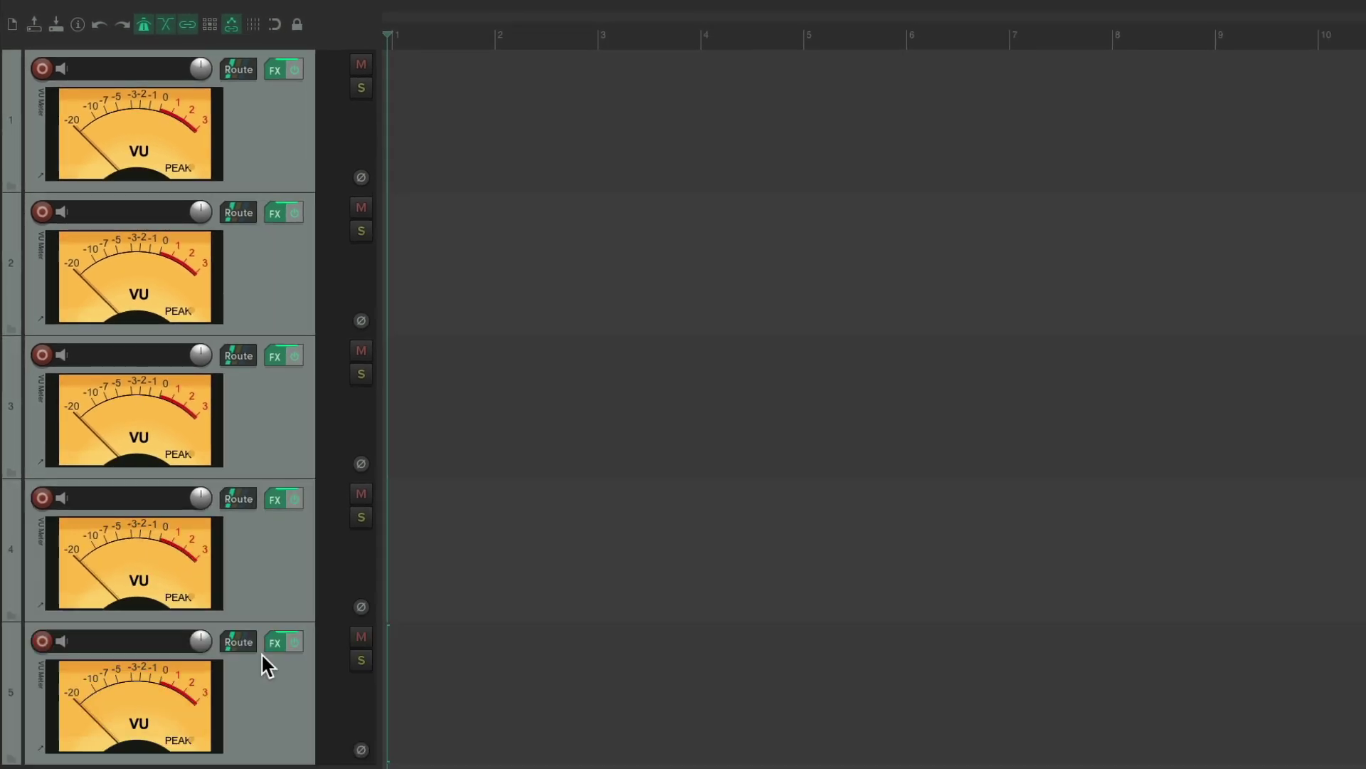
{"action": "key", "text": "super+m"}
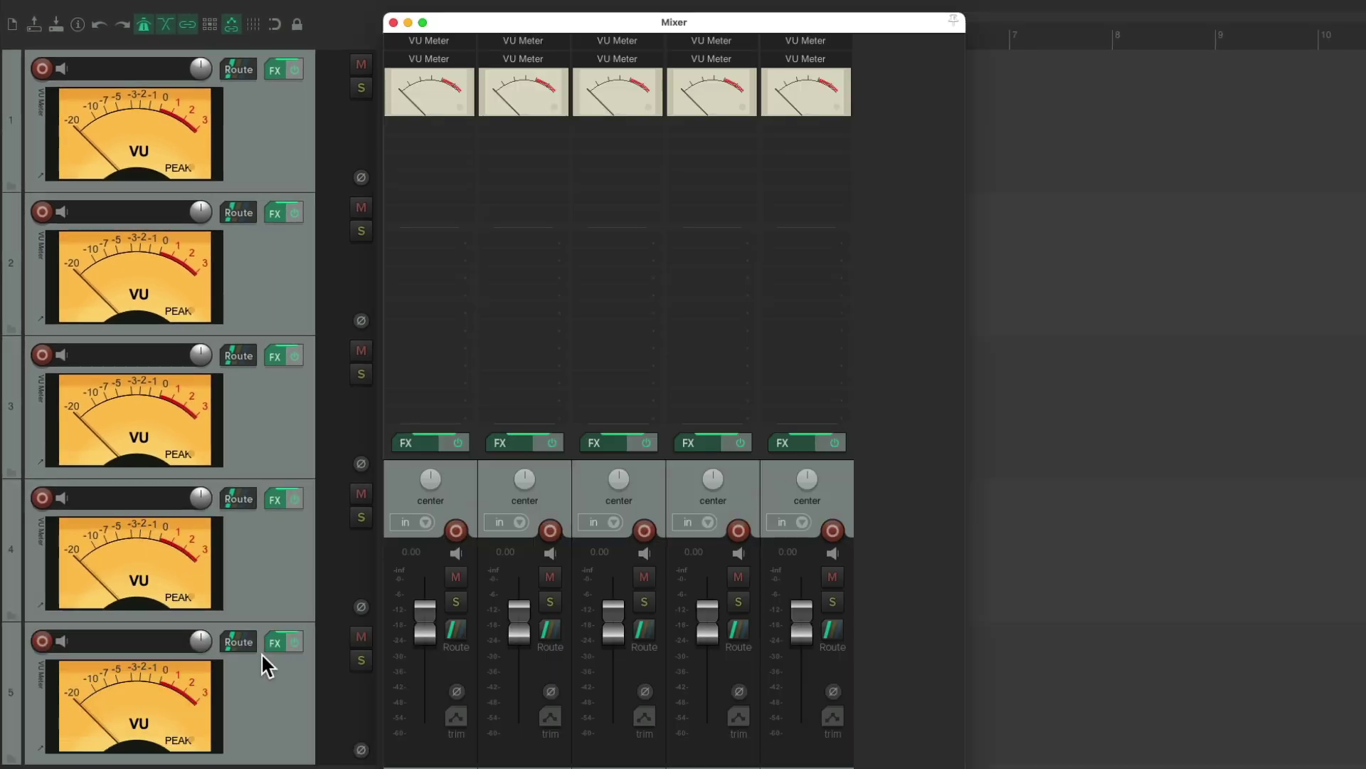